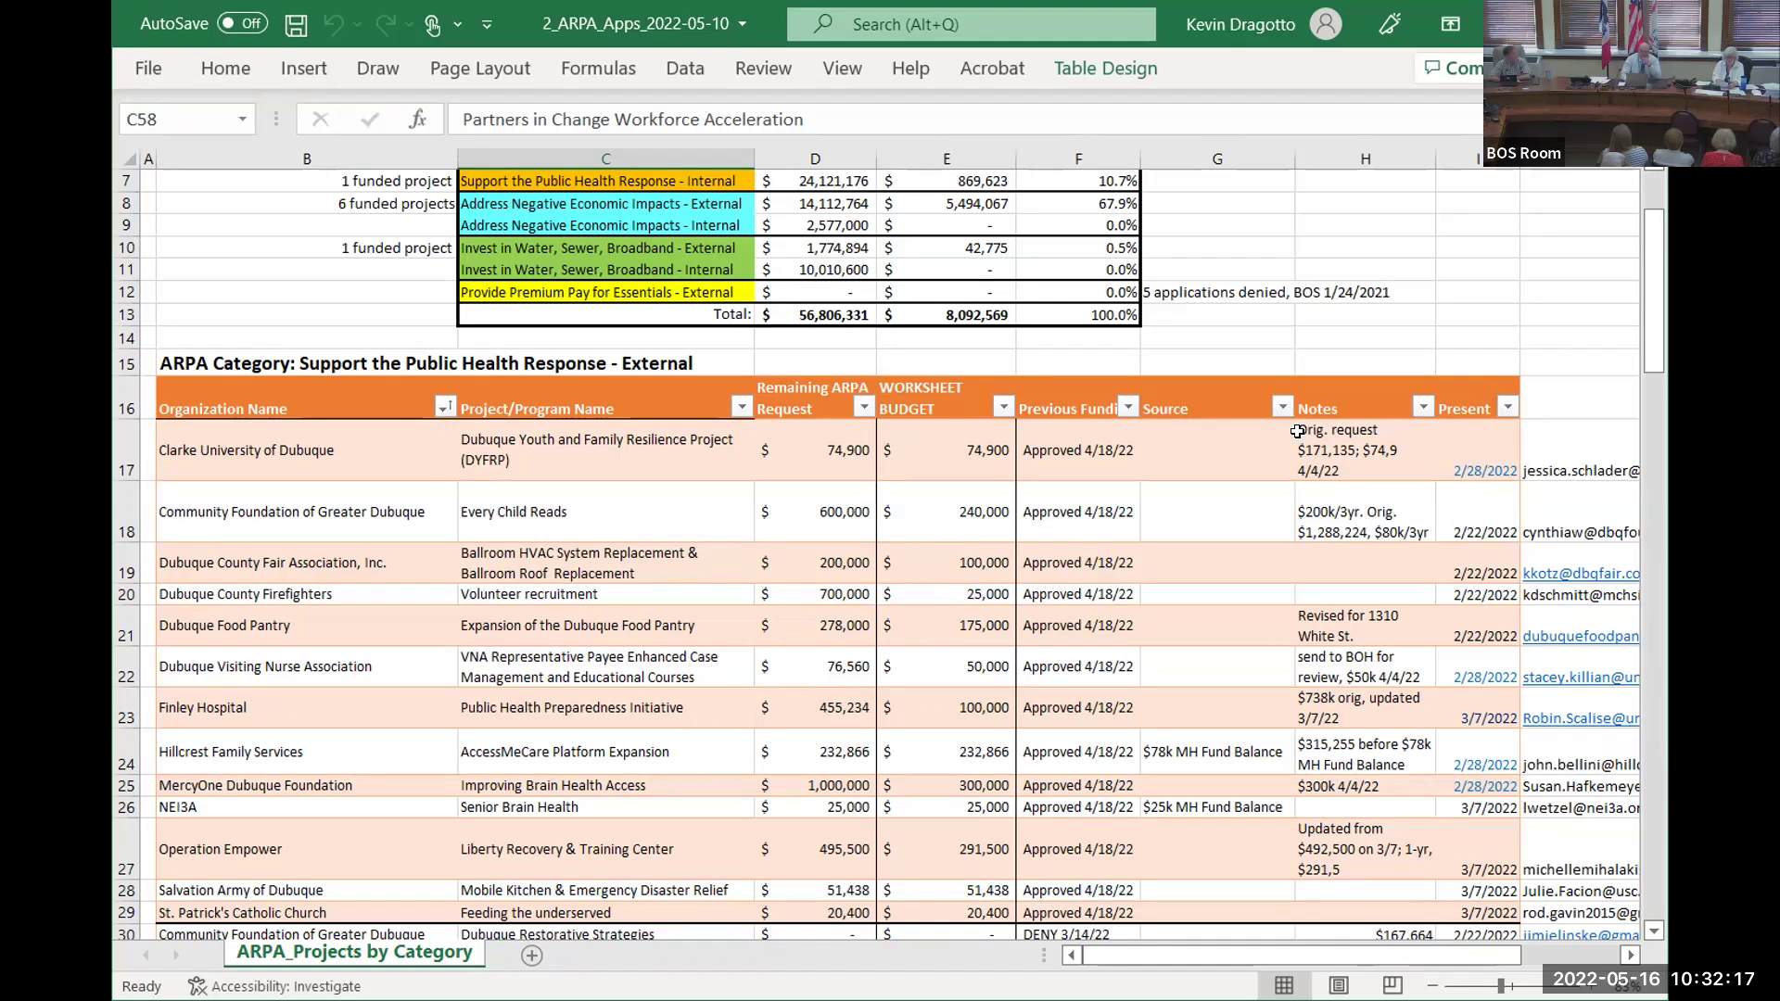
Step: Review the ARPA project tables from the summary down to the Invest in Water, Sewer, and Broadband Infrastructure - External category
click(1466, 305)
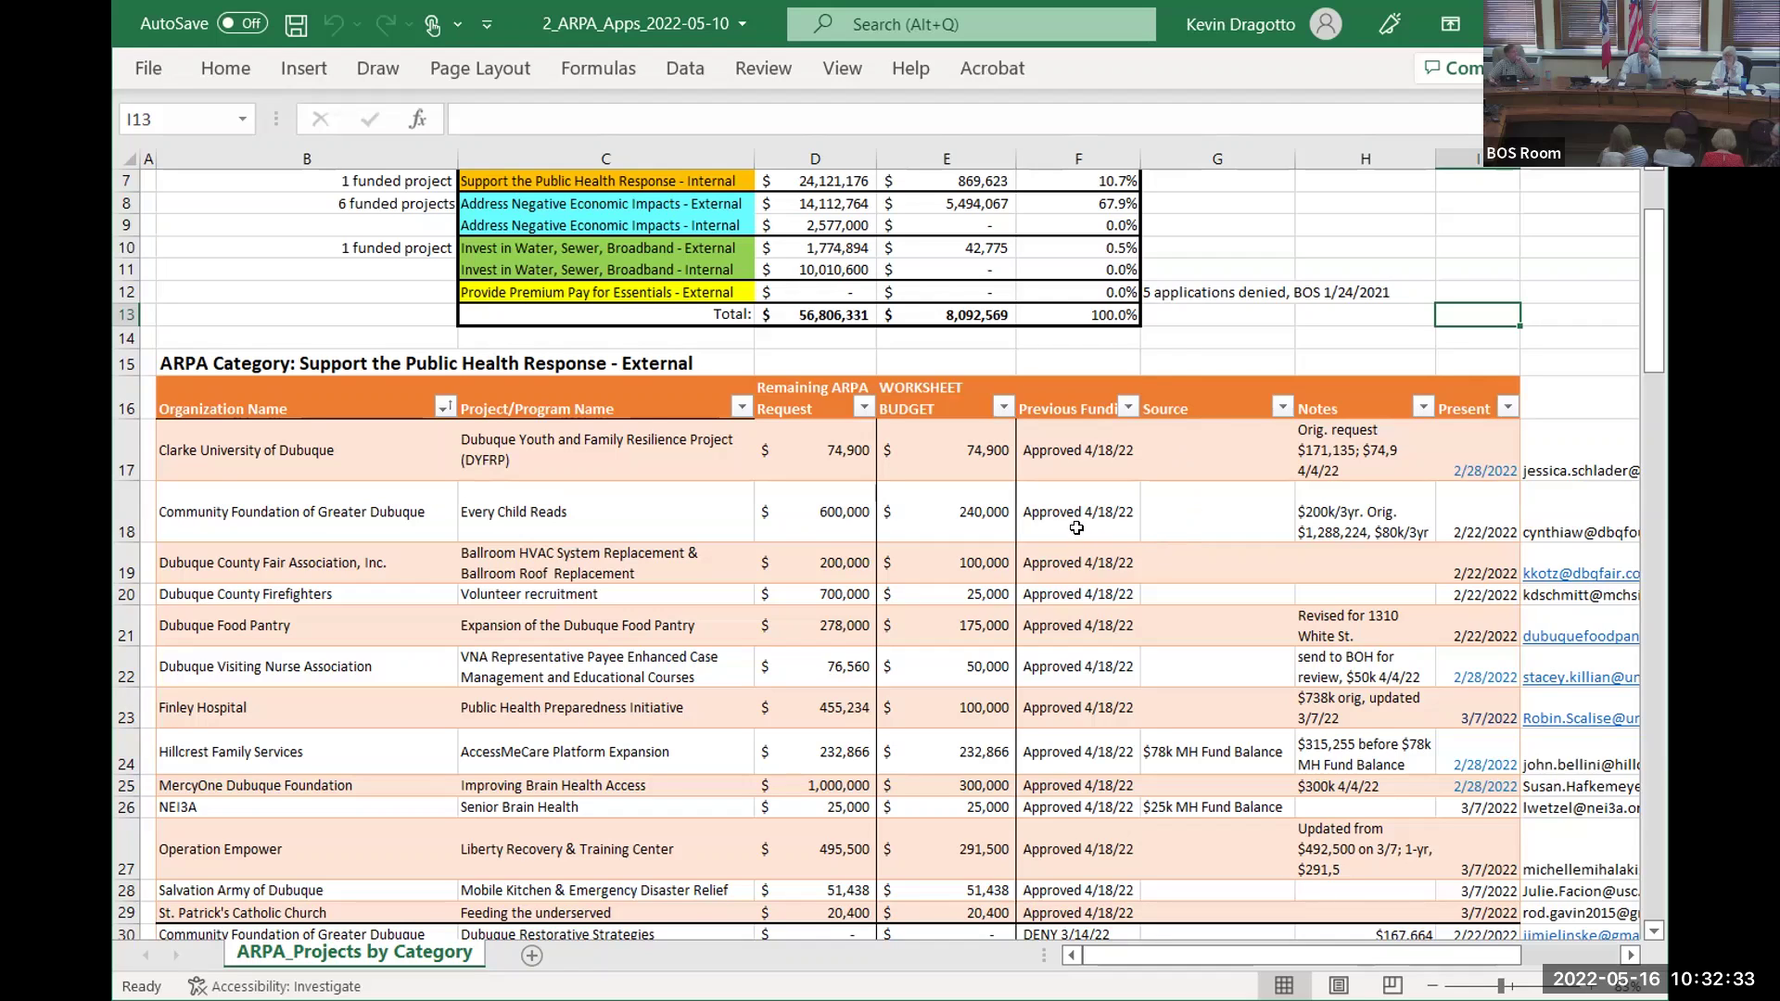
scroll(1076, 528, down, 1)
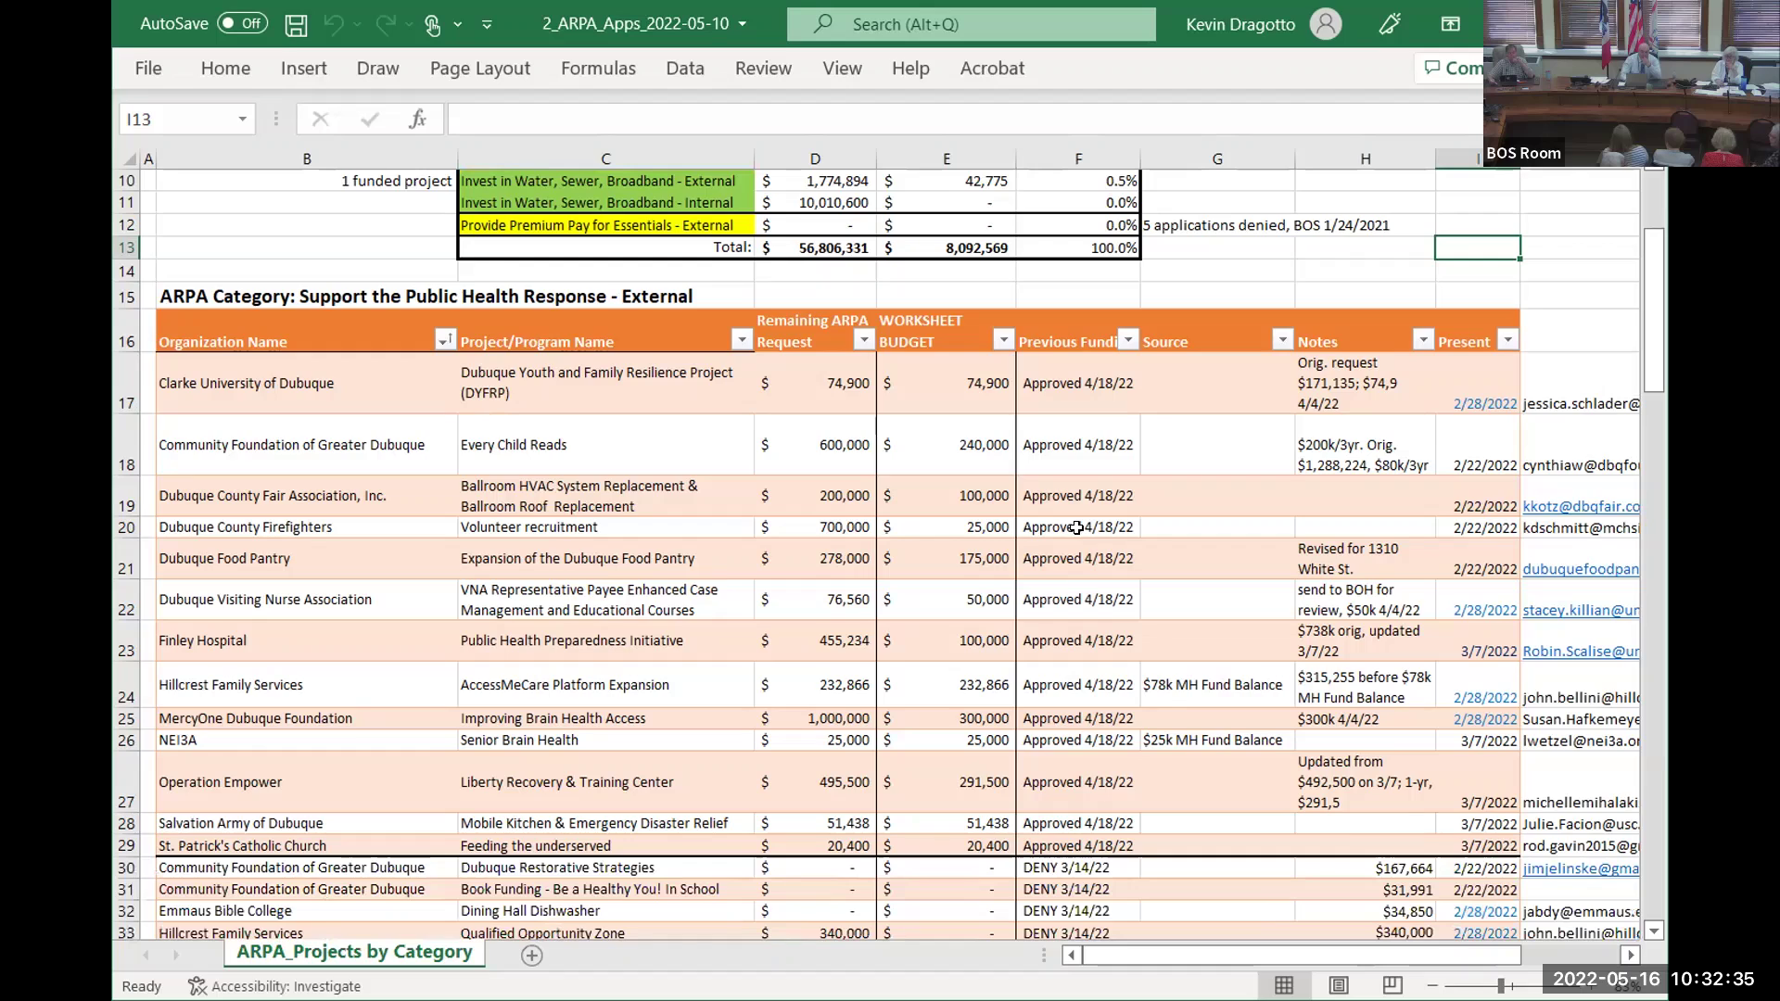
scroll(1076, 528, up, 2)
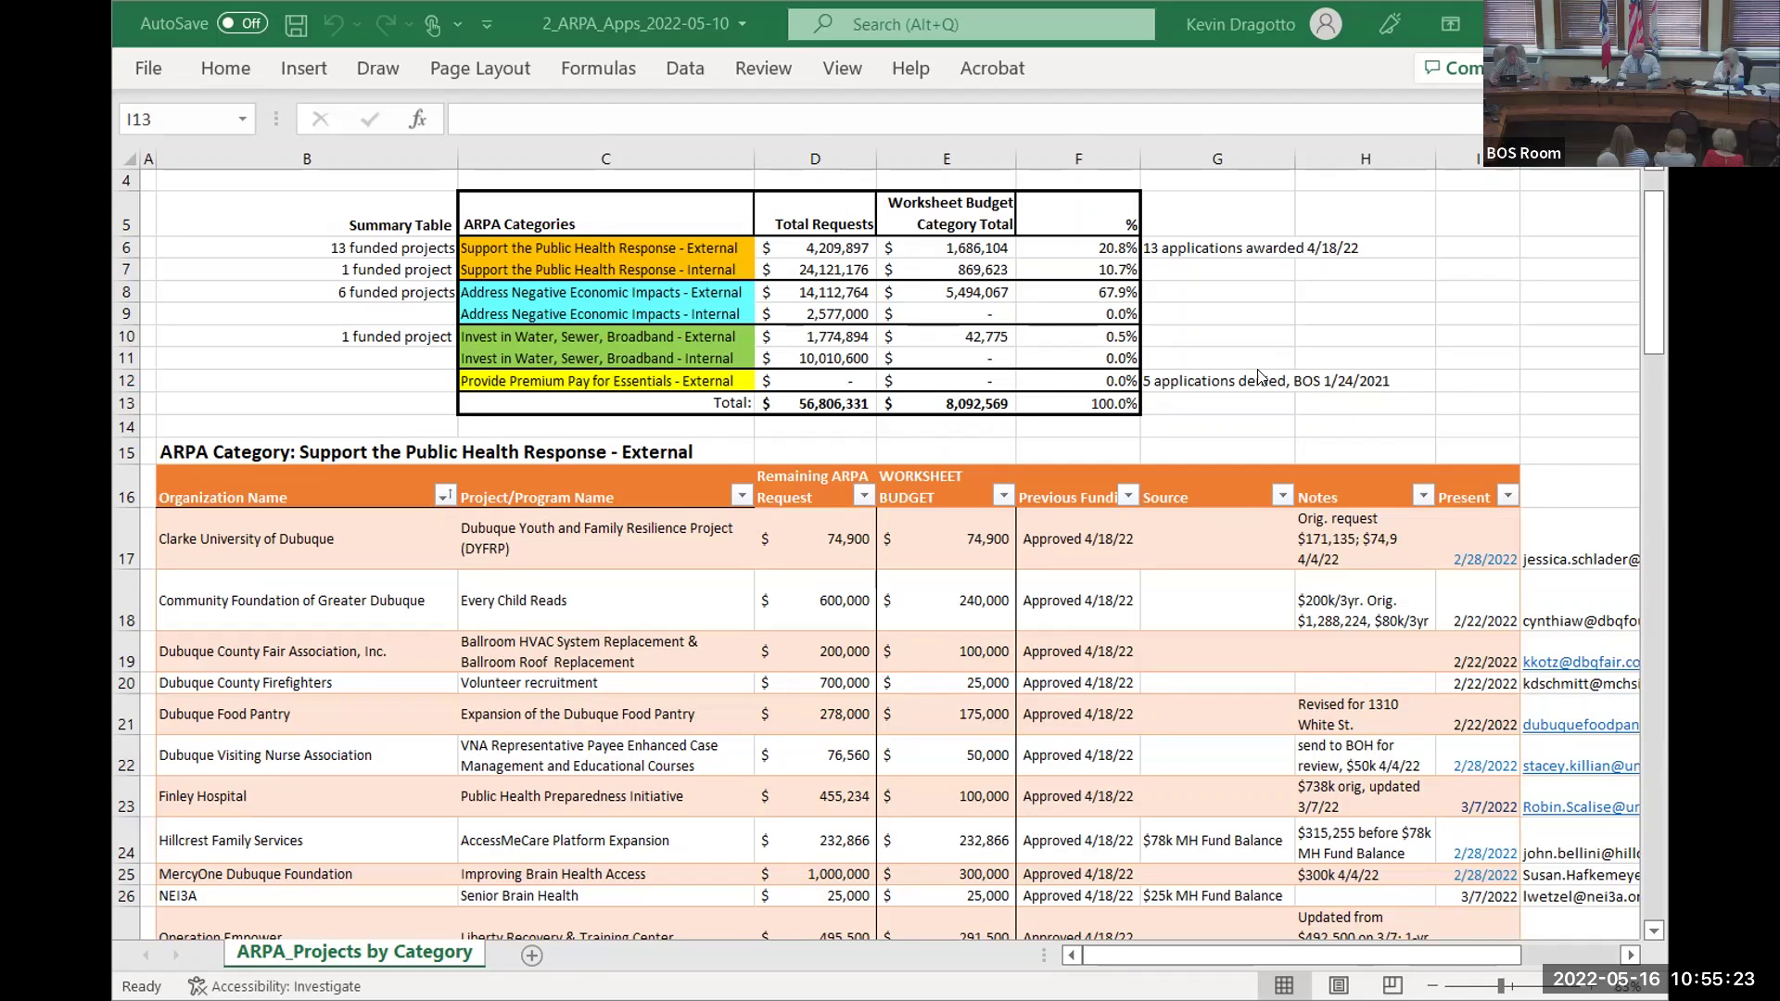
scroll(1259, 374, down, 4)
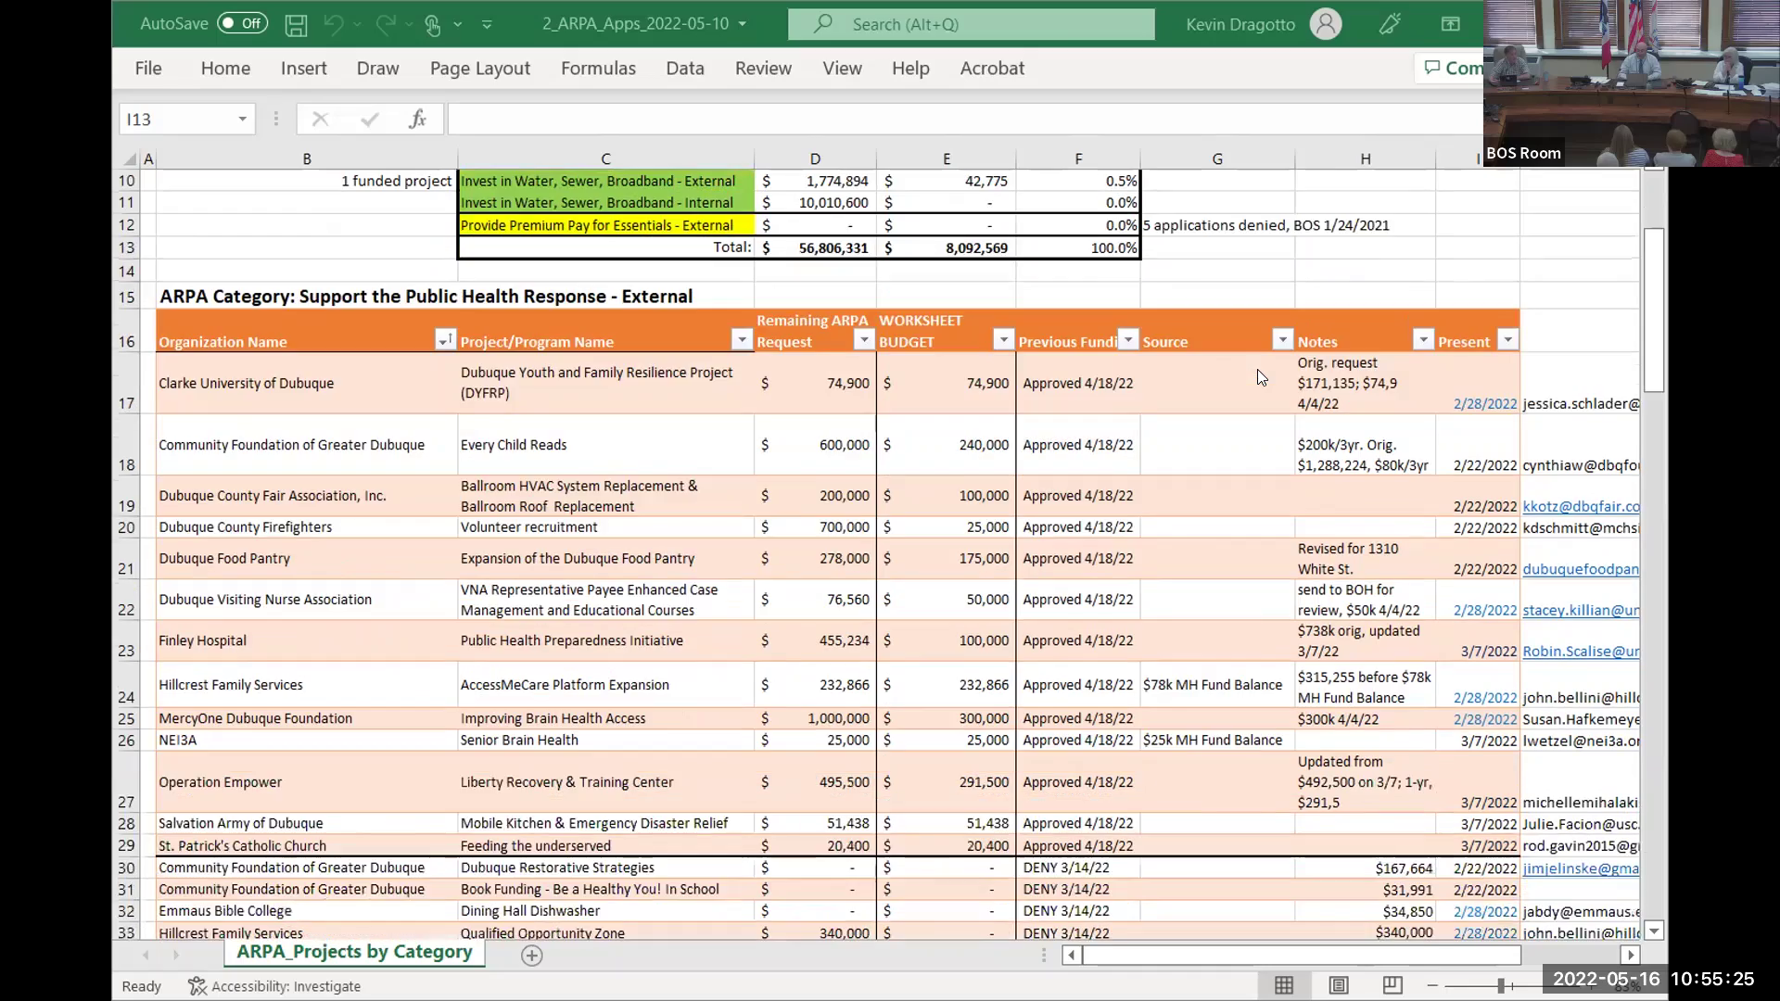
scroll(1257, 369, down, 4)
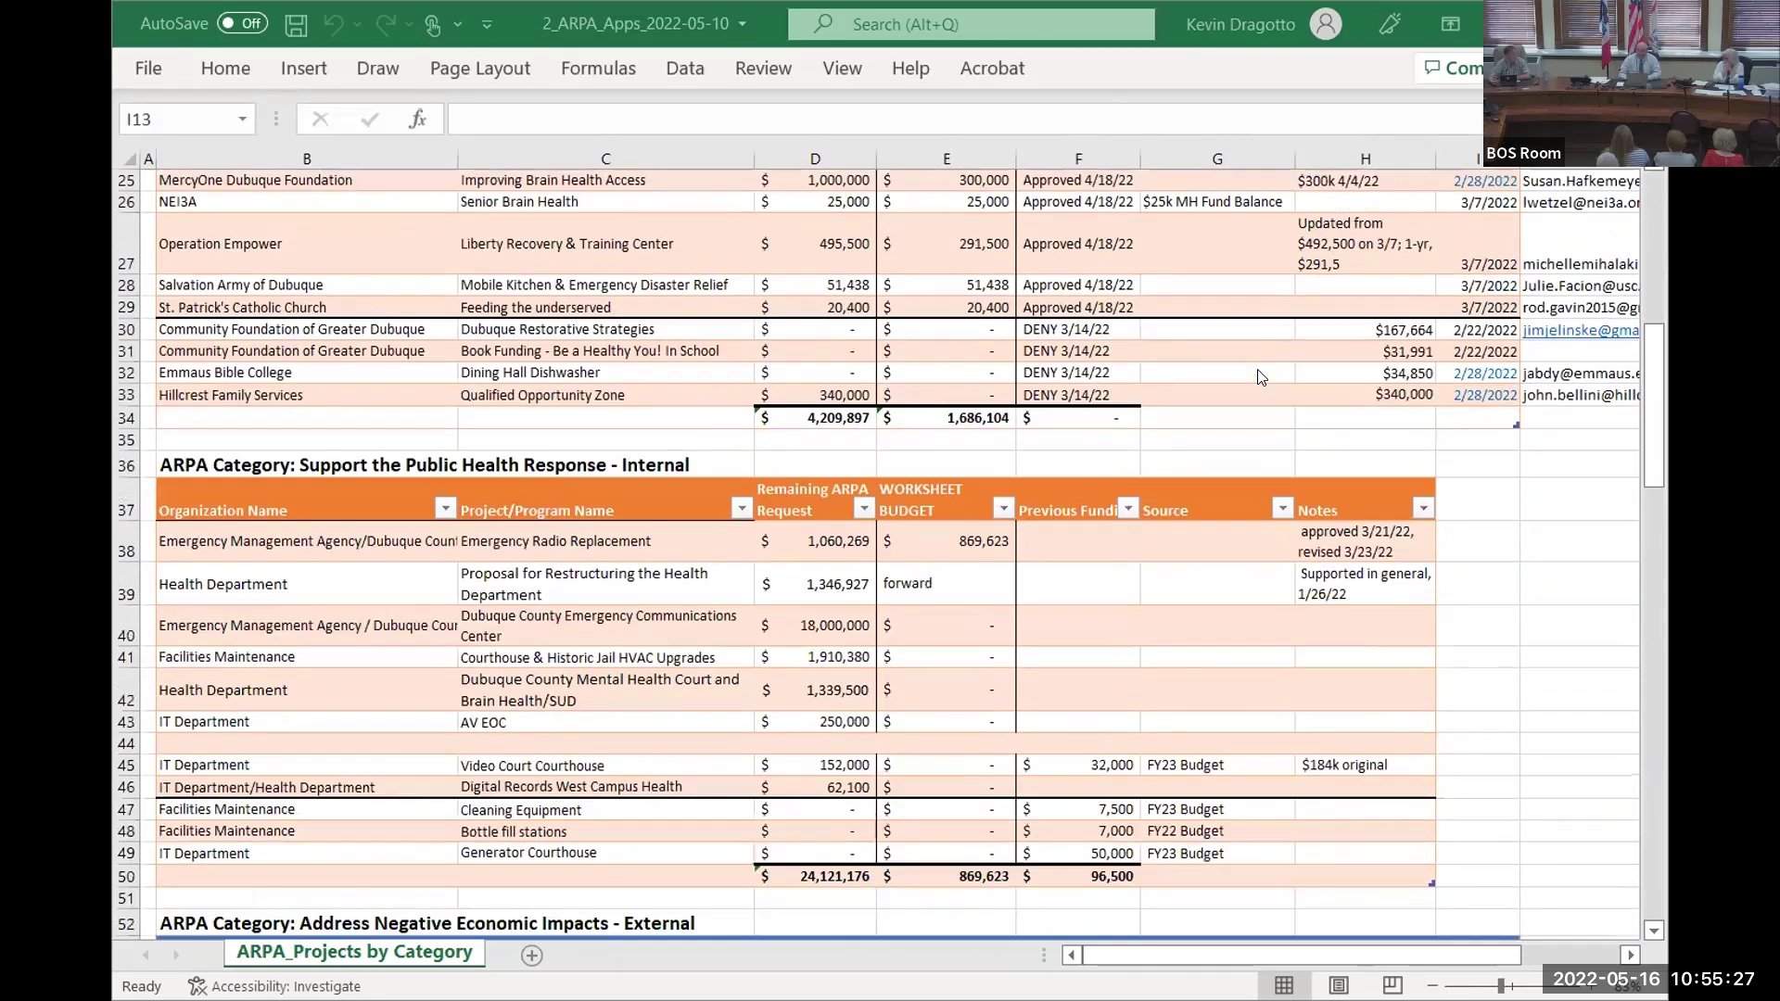
scroll(1257, 369, down, 2)
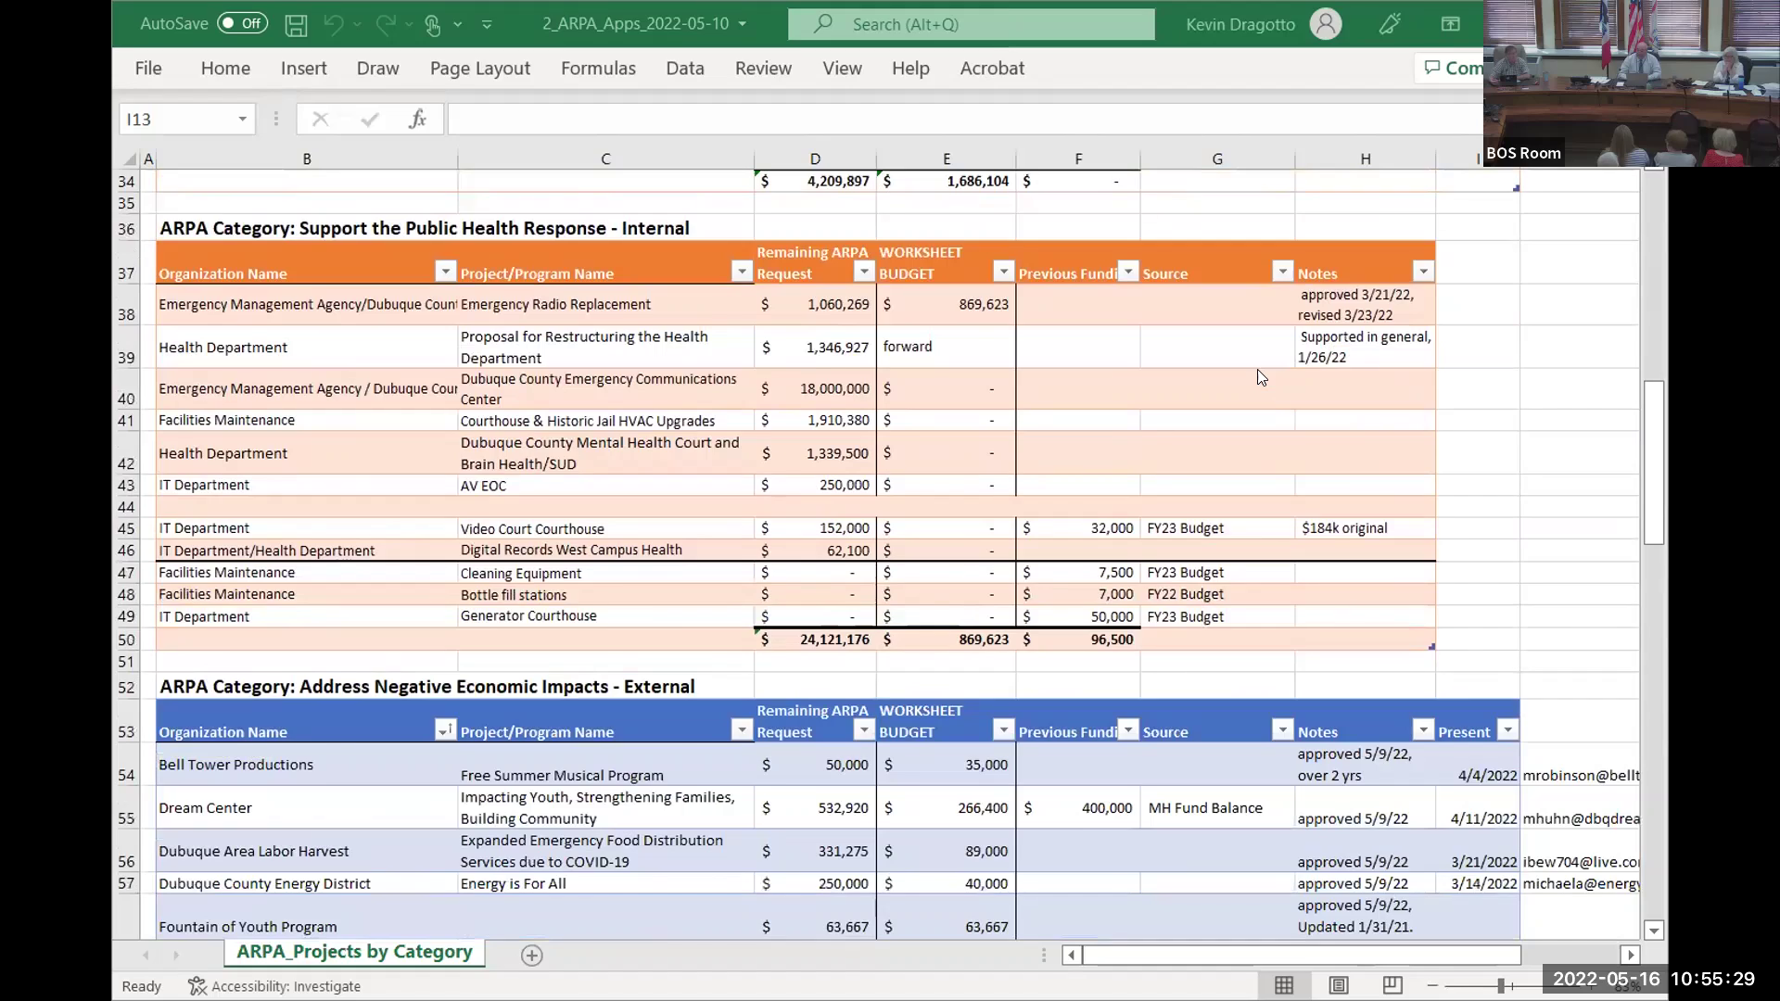
scroll(1258, 369, down, 4)
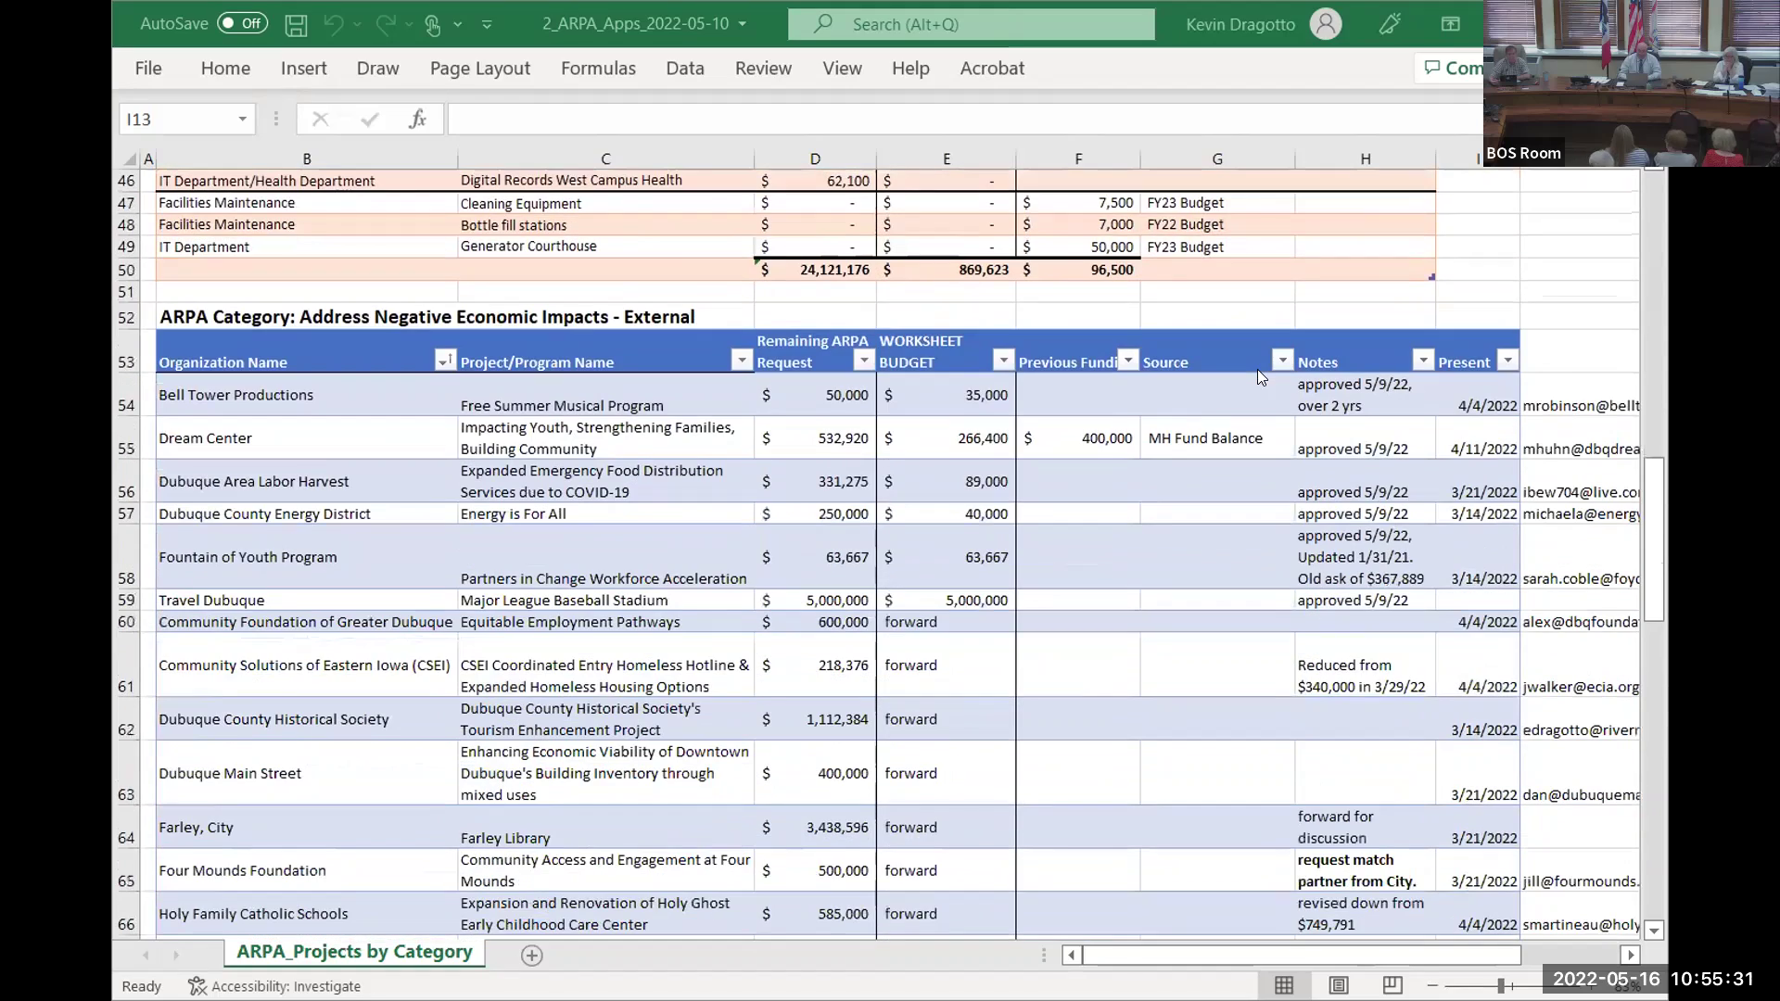
scroll(1257, 369, down, 3)
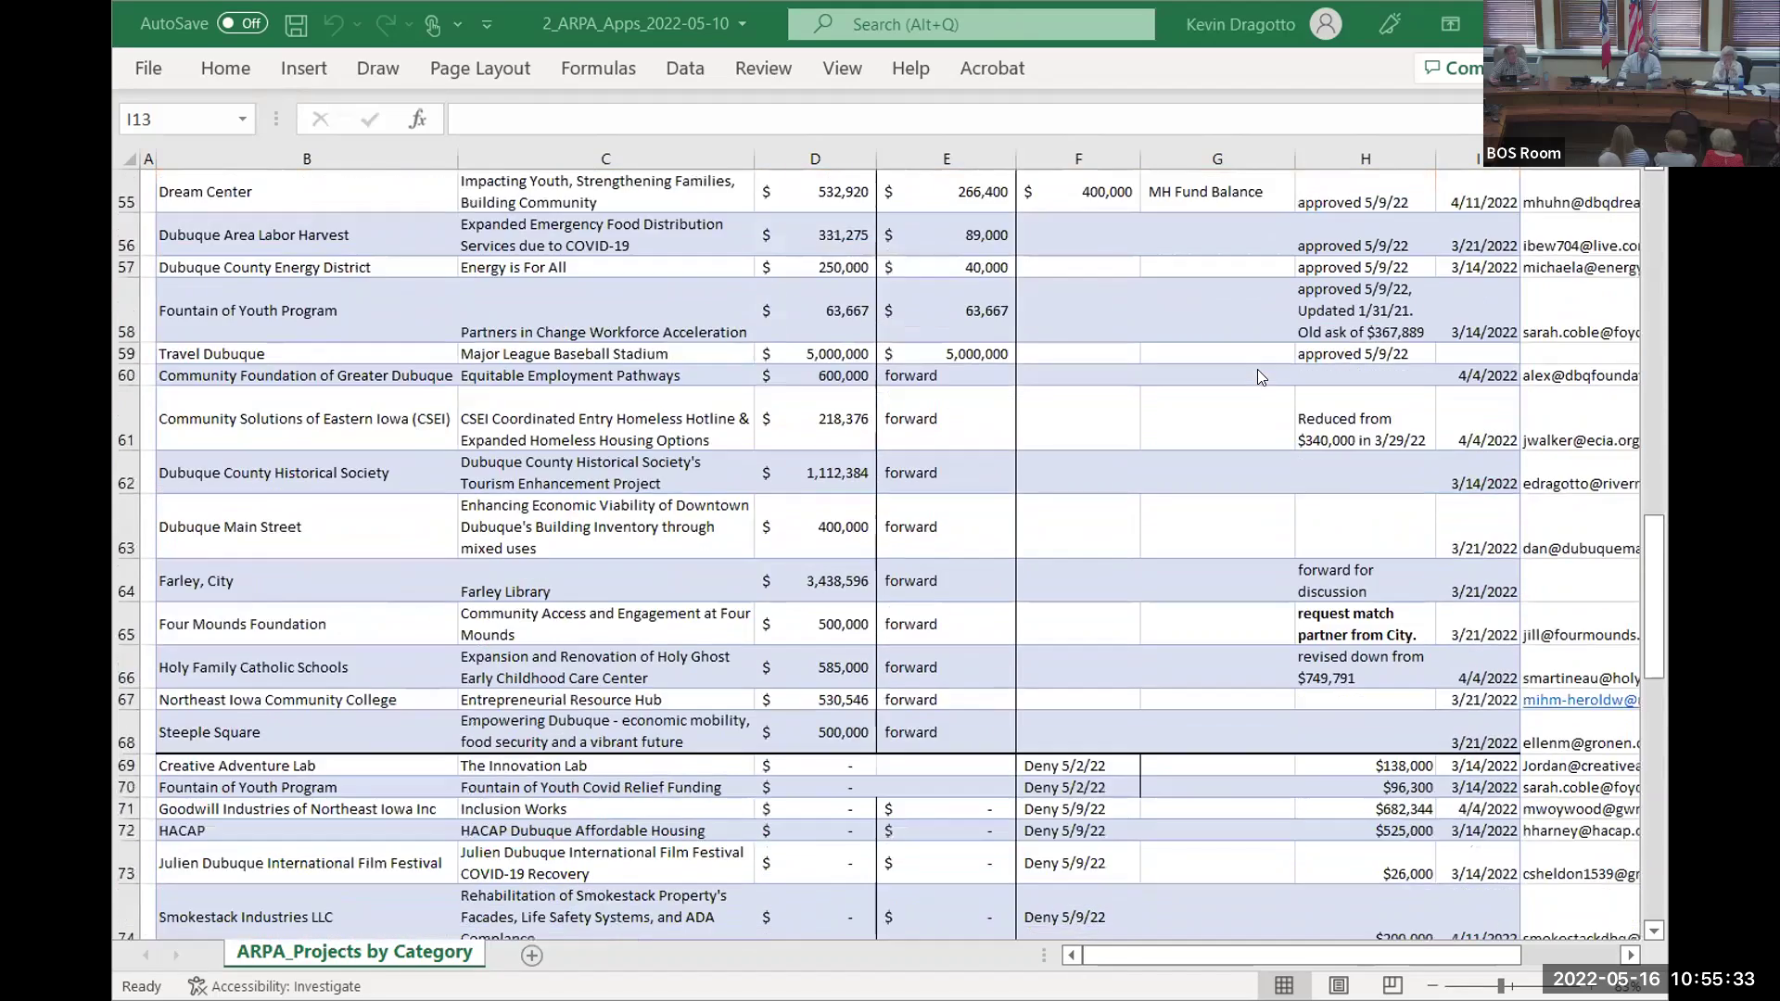
scroll(1257, 369, down, 2)
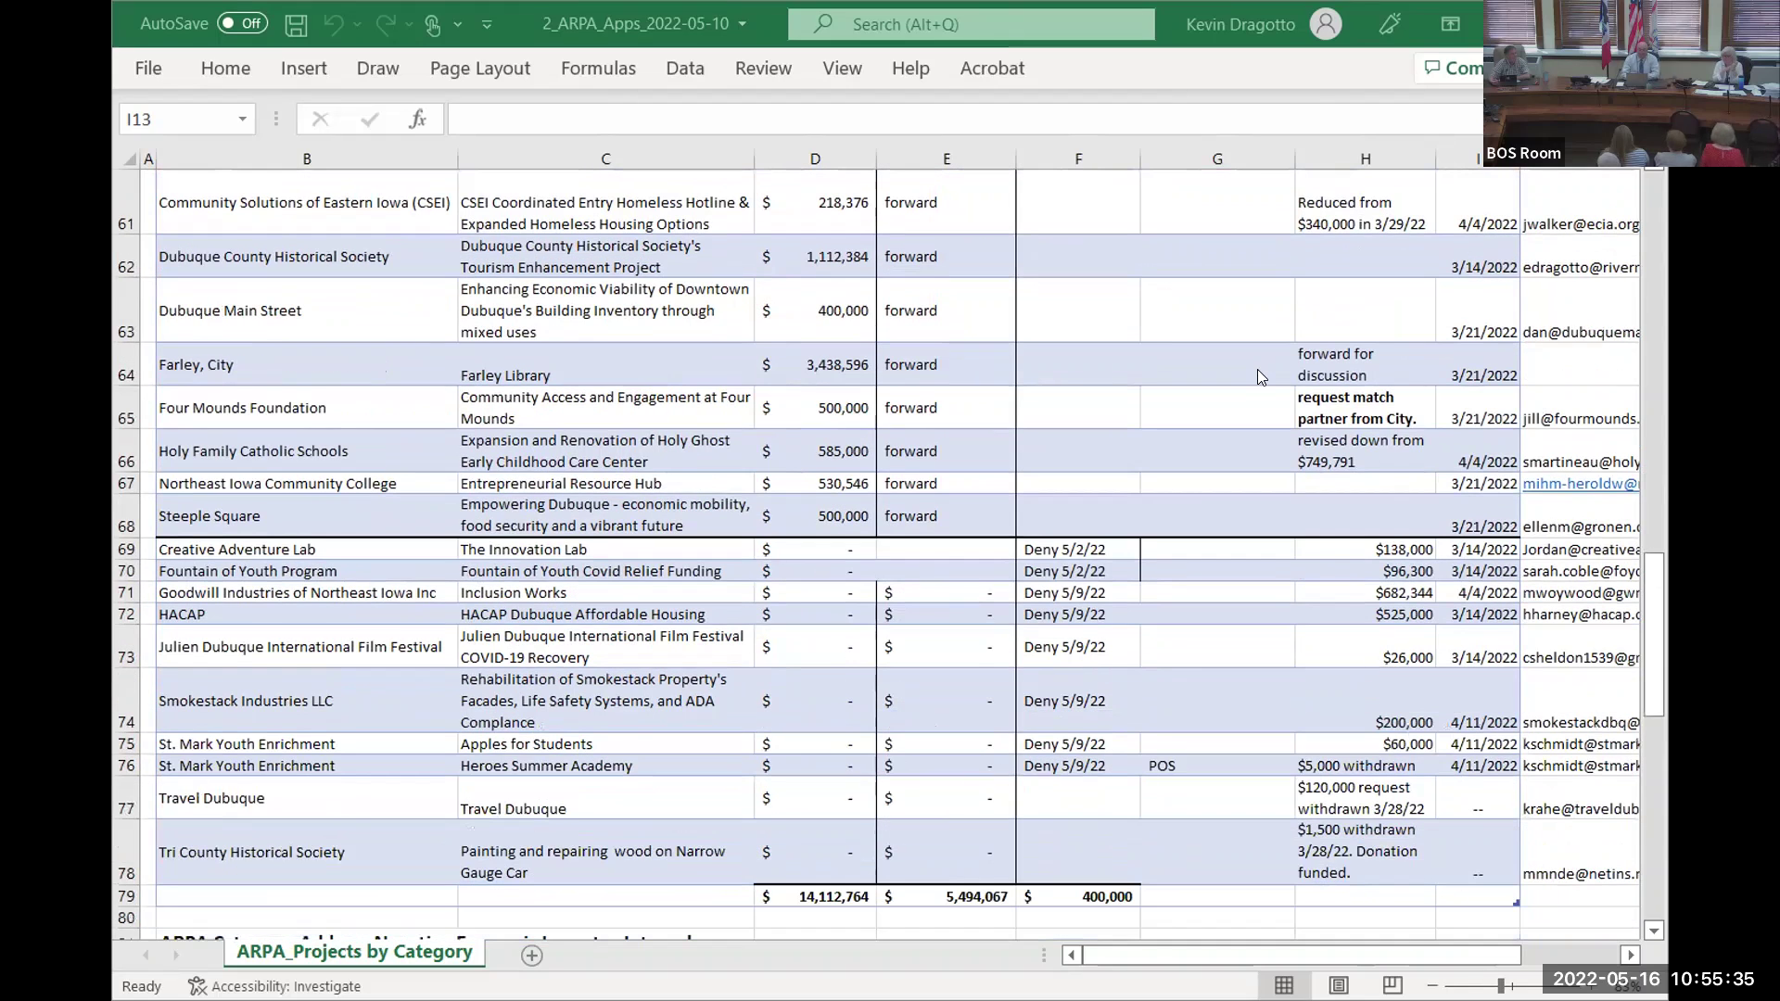
scroll(1258, 376, down, 1)
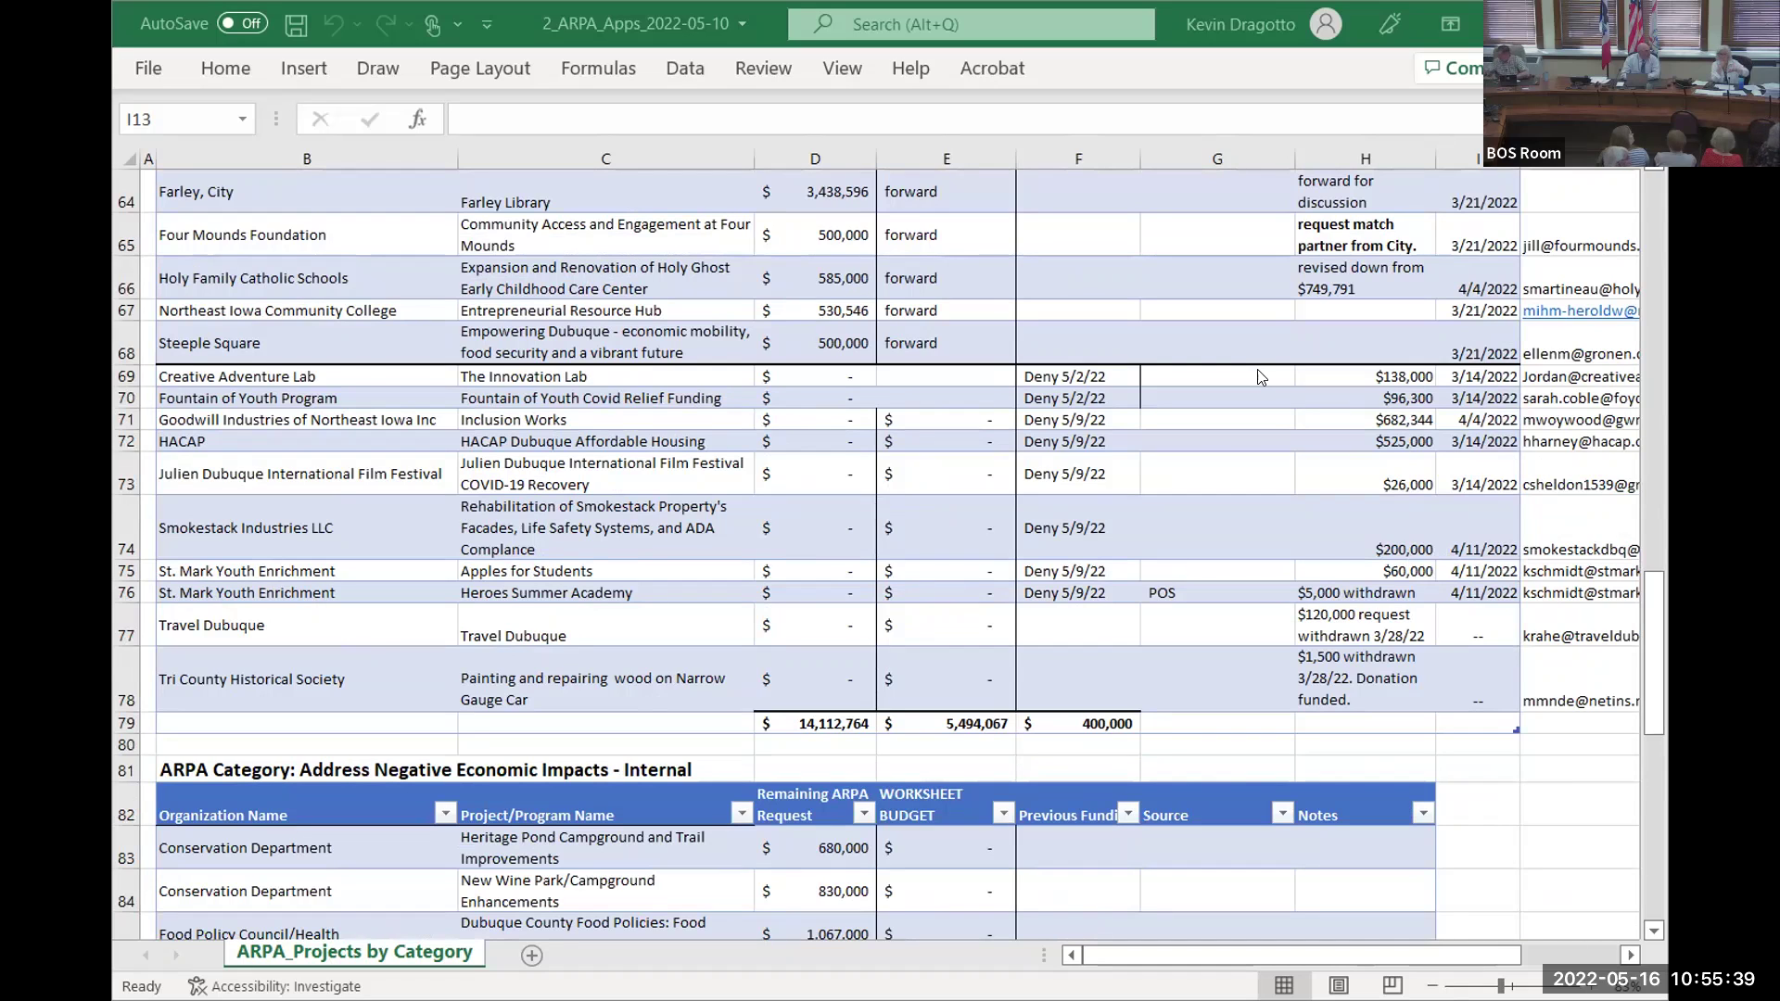
scroll(1257, 375, down, 2)
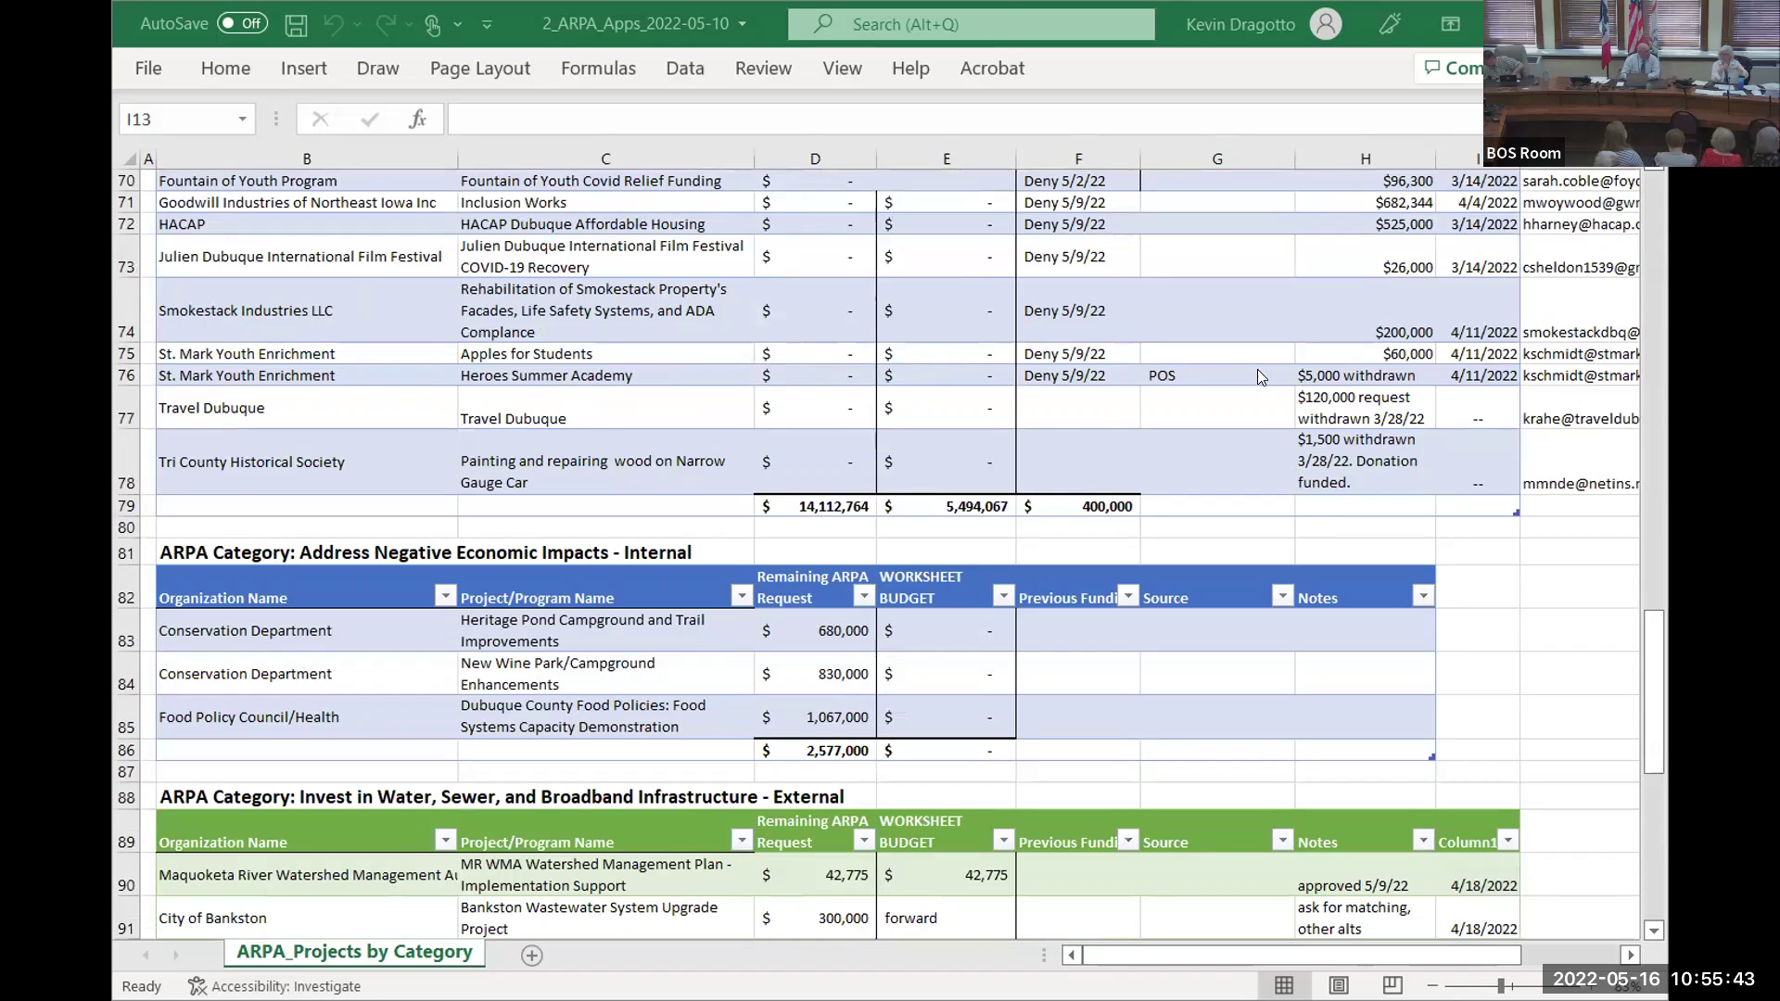
Step: Look back over the forwarded and denied Address Negative Economic Impacts - External requests and return to the summary table
scroll(1257, 371, up, 2)
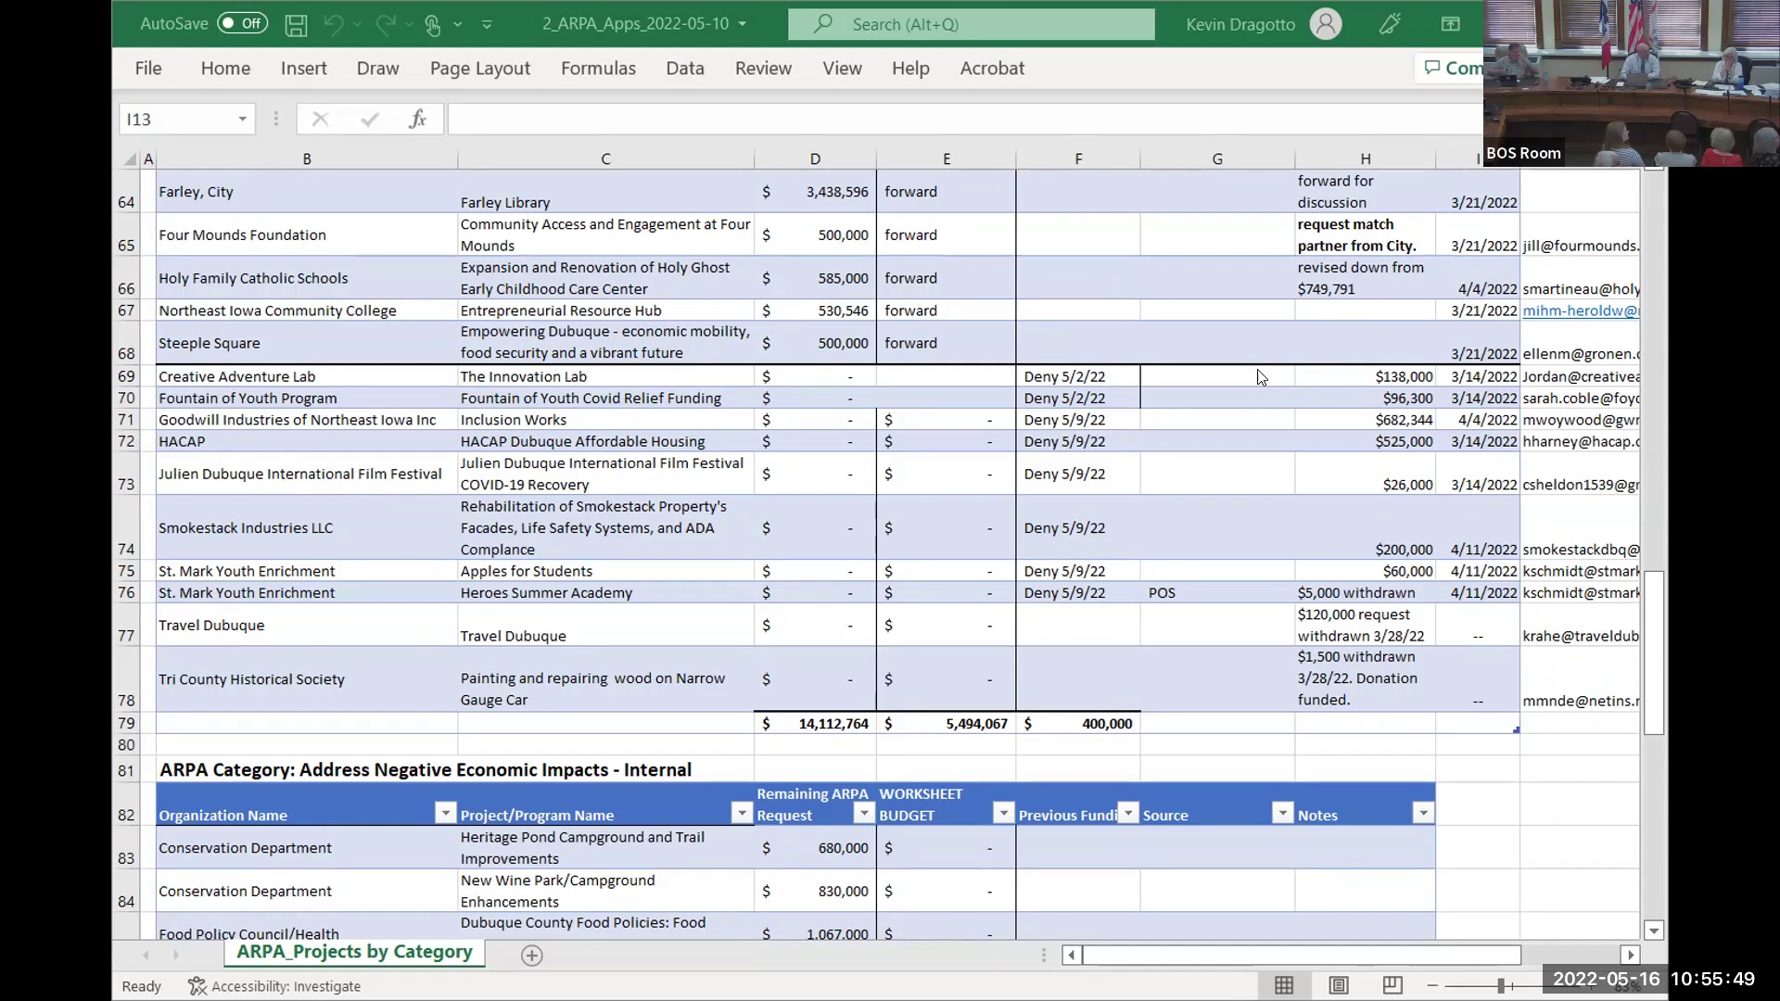
scroll(1259, 375, up, 1)
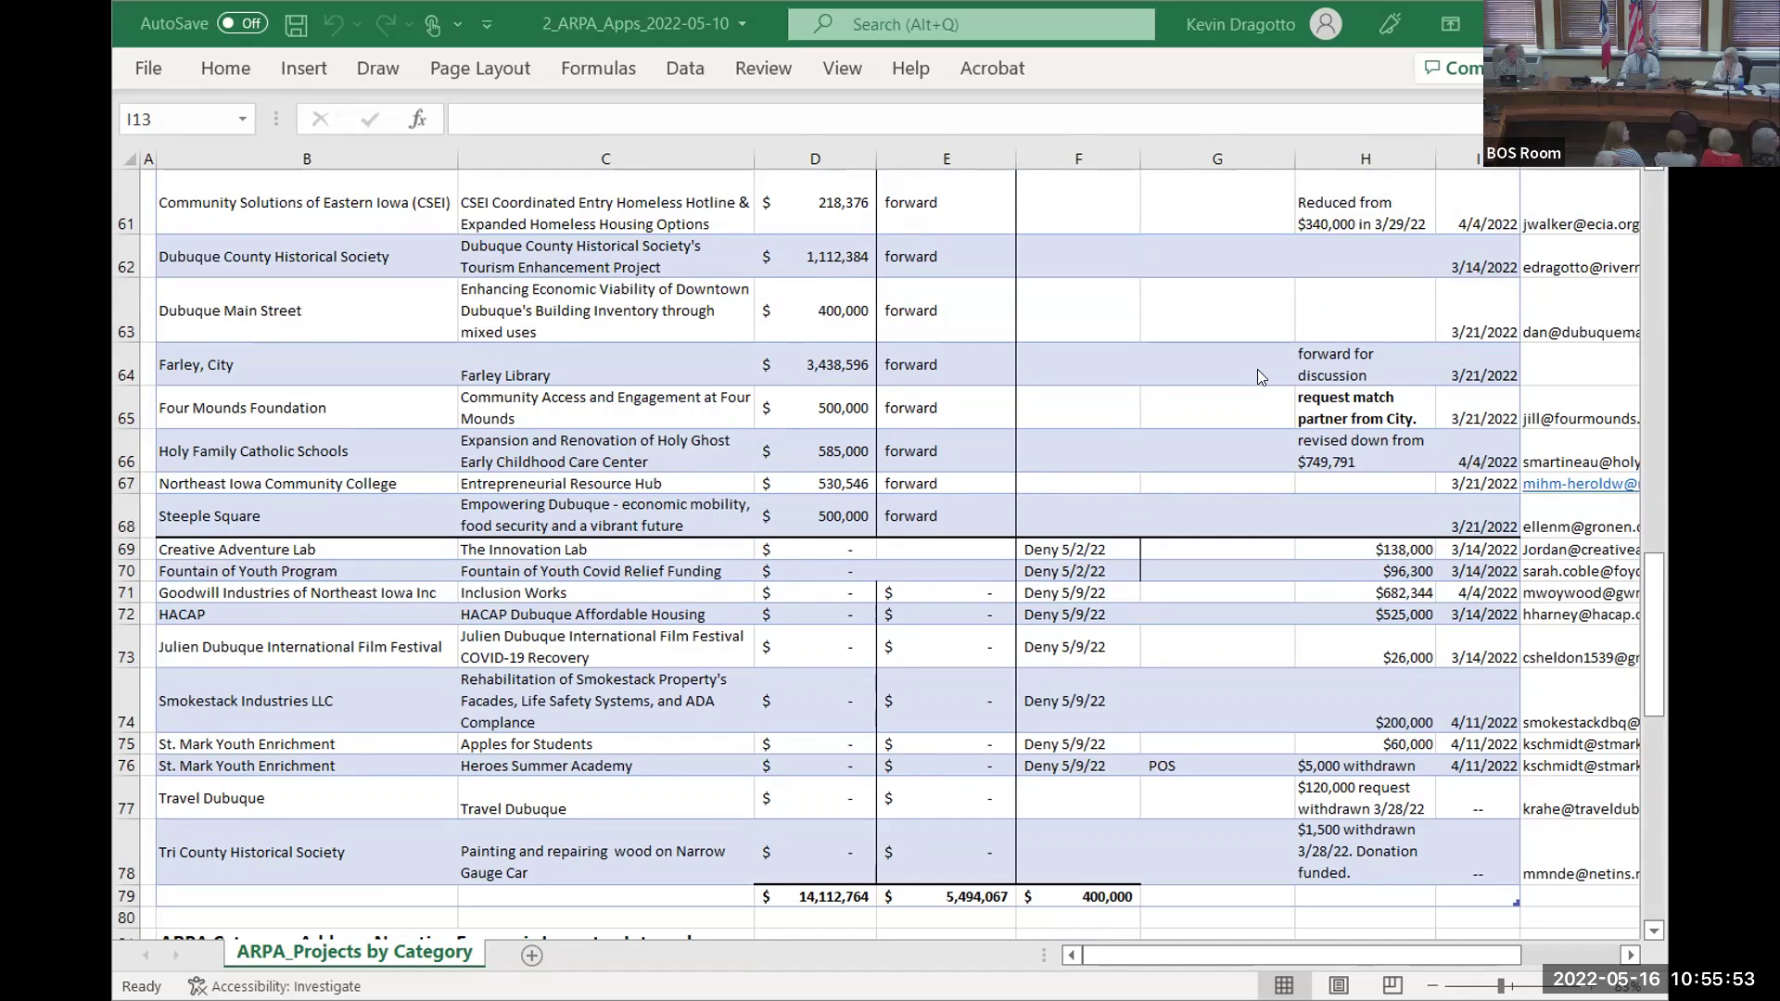
scroll(1082, 523, up, 1)
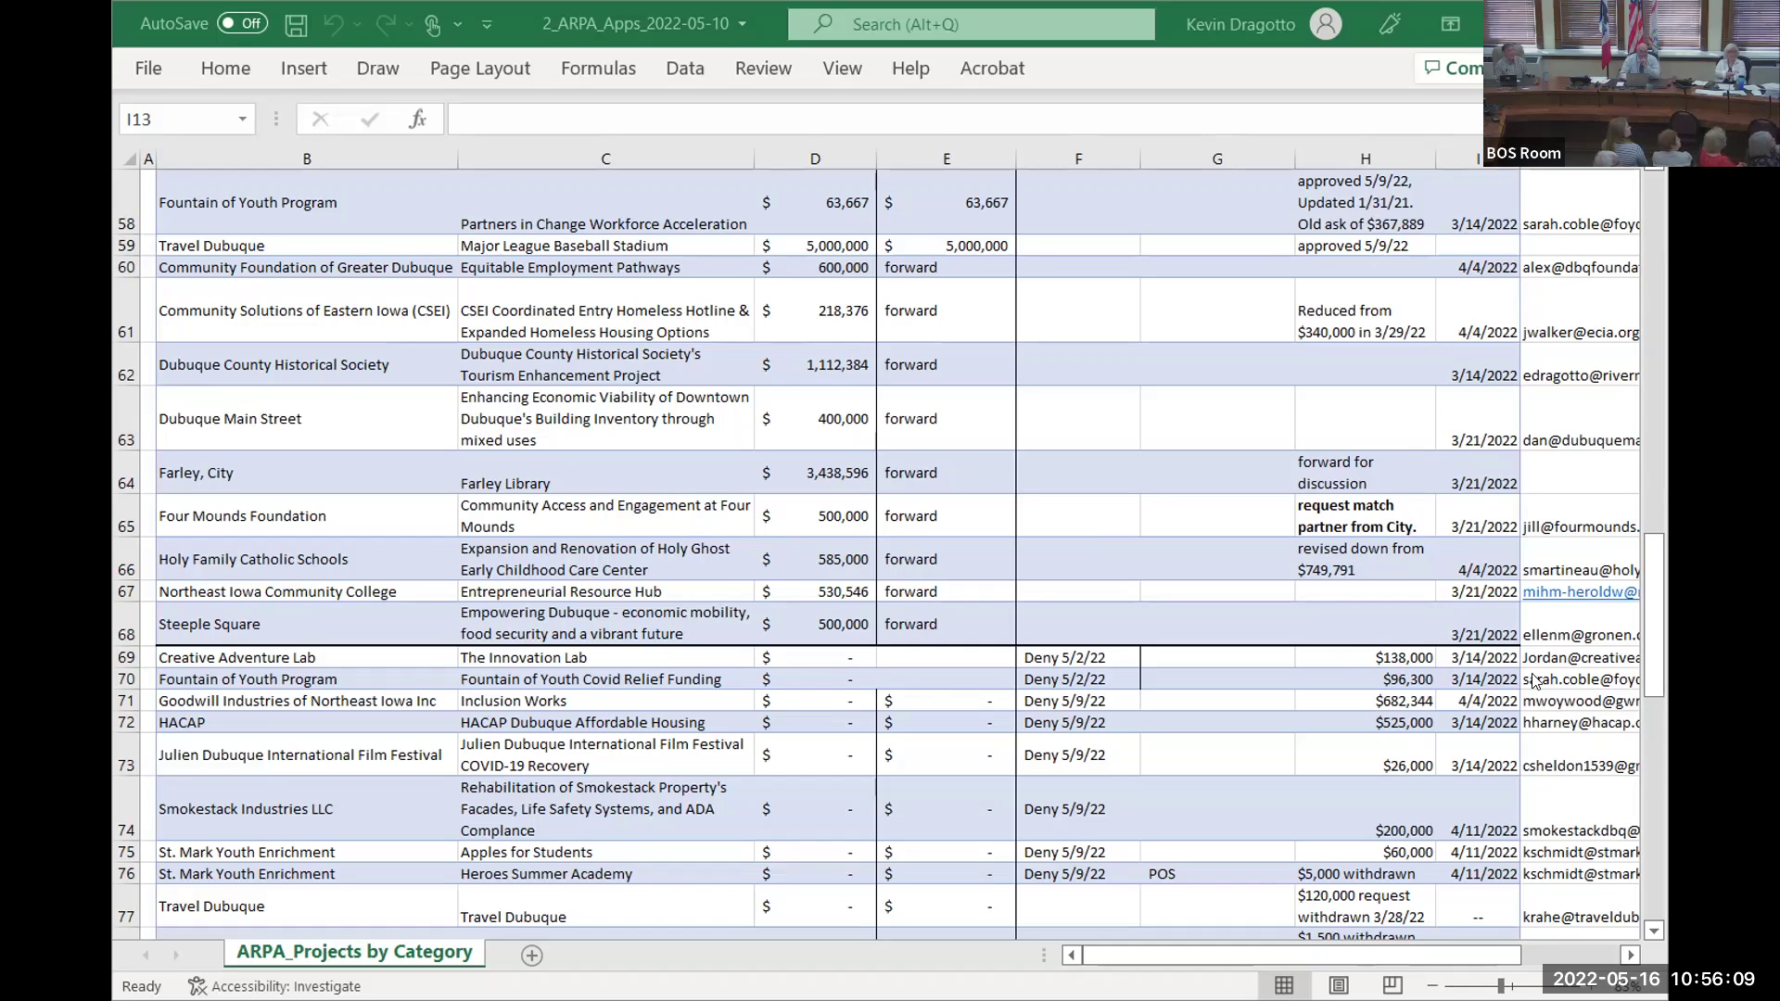
click(1656, 176)
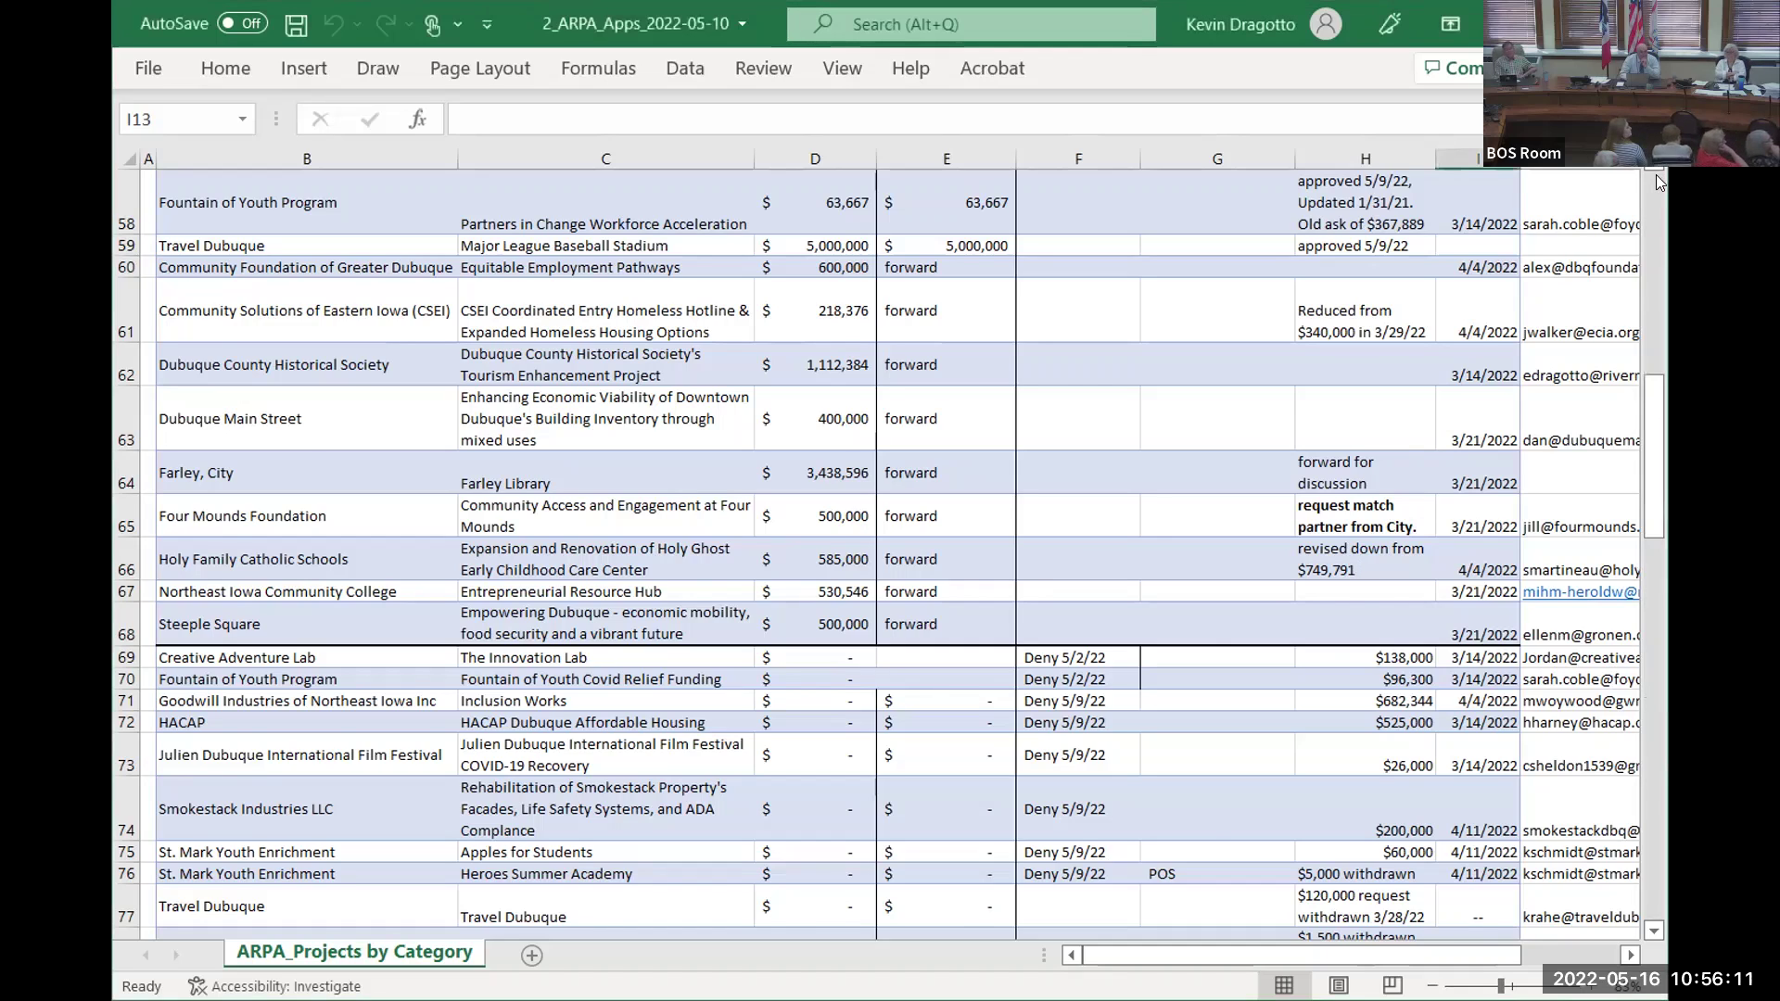
click(1656, 174)
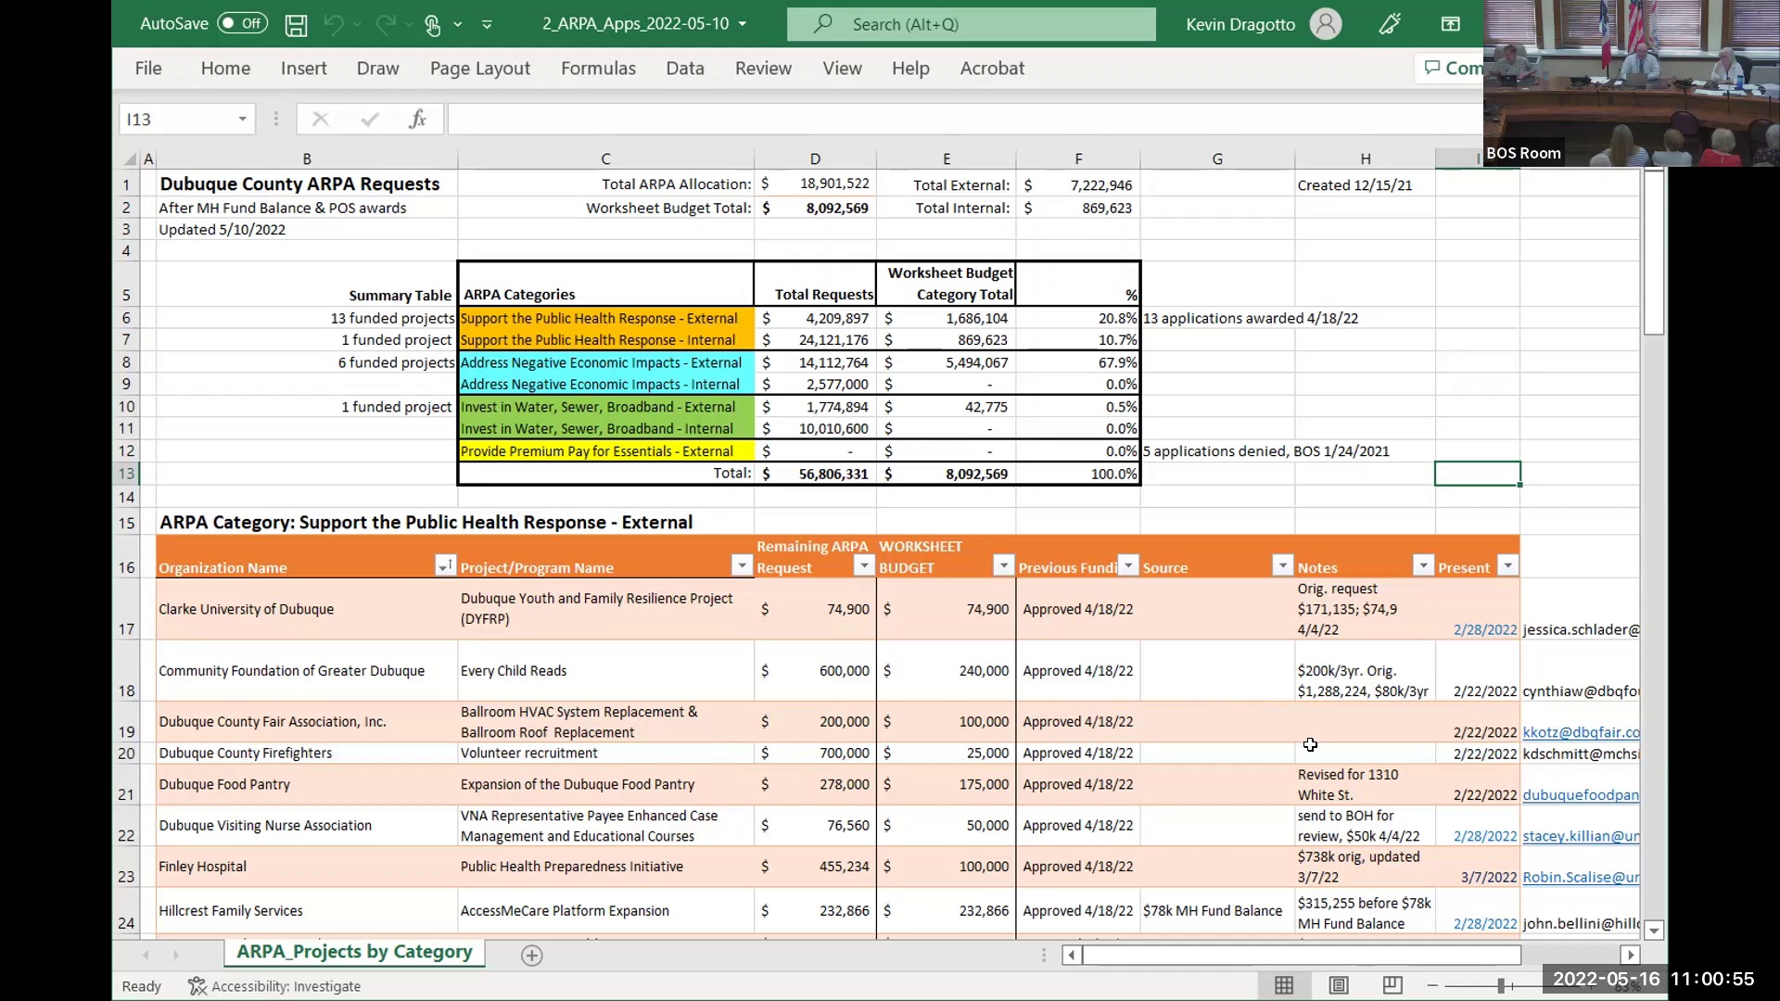
Step: Review both Support the Public Health Response tables and continue to the Address Negative Economic Impacts - External table
scroll(1293, 691, down, 5)
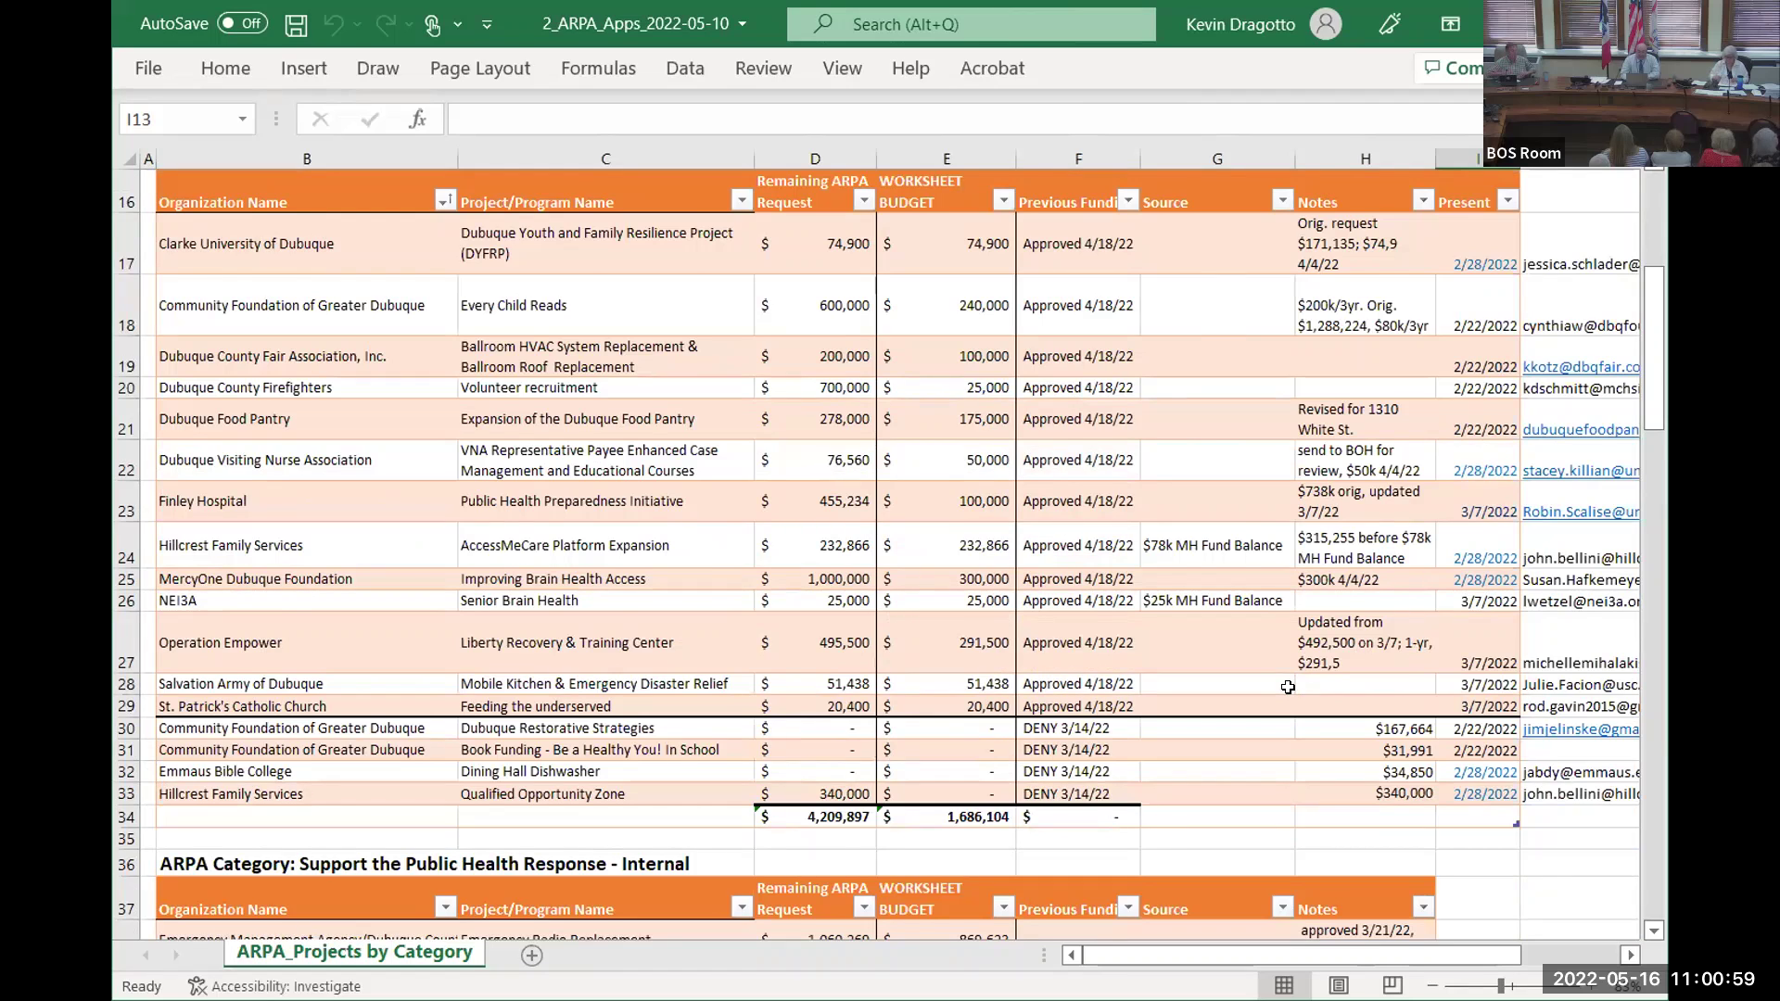
scroll(1288, 687, down, 1)
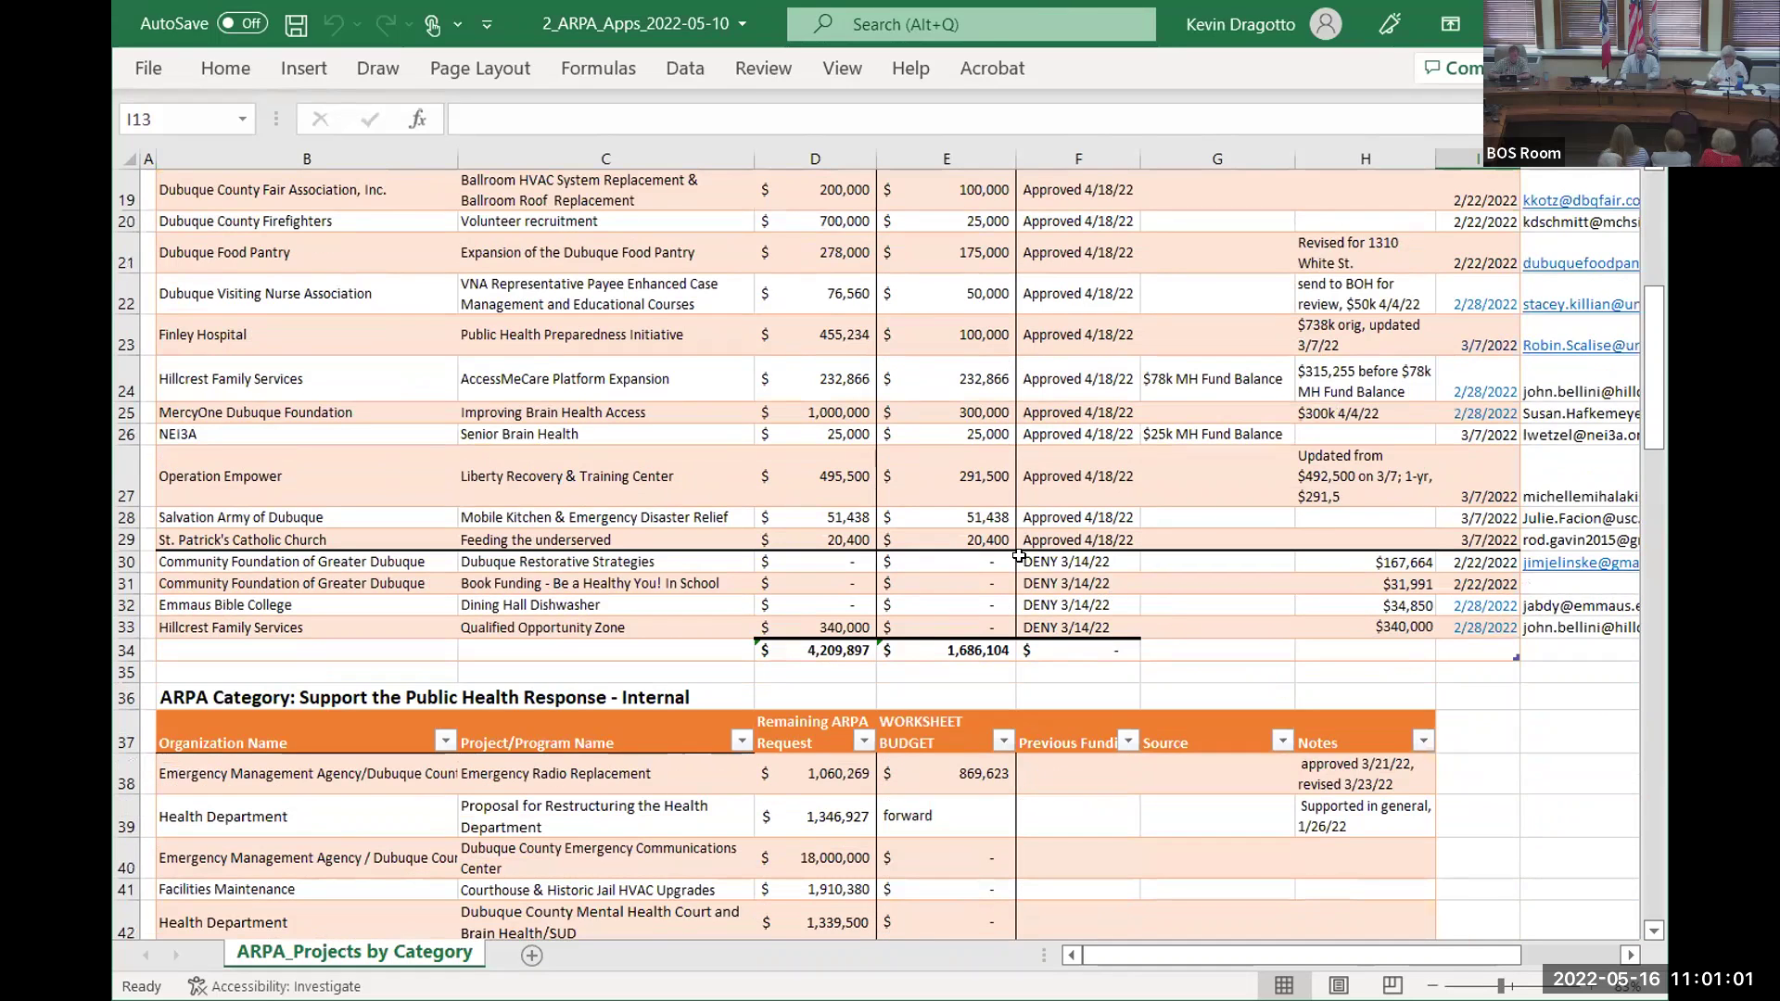
scroll(1019, 556, down, 1)
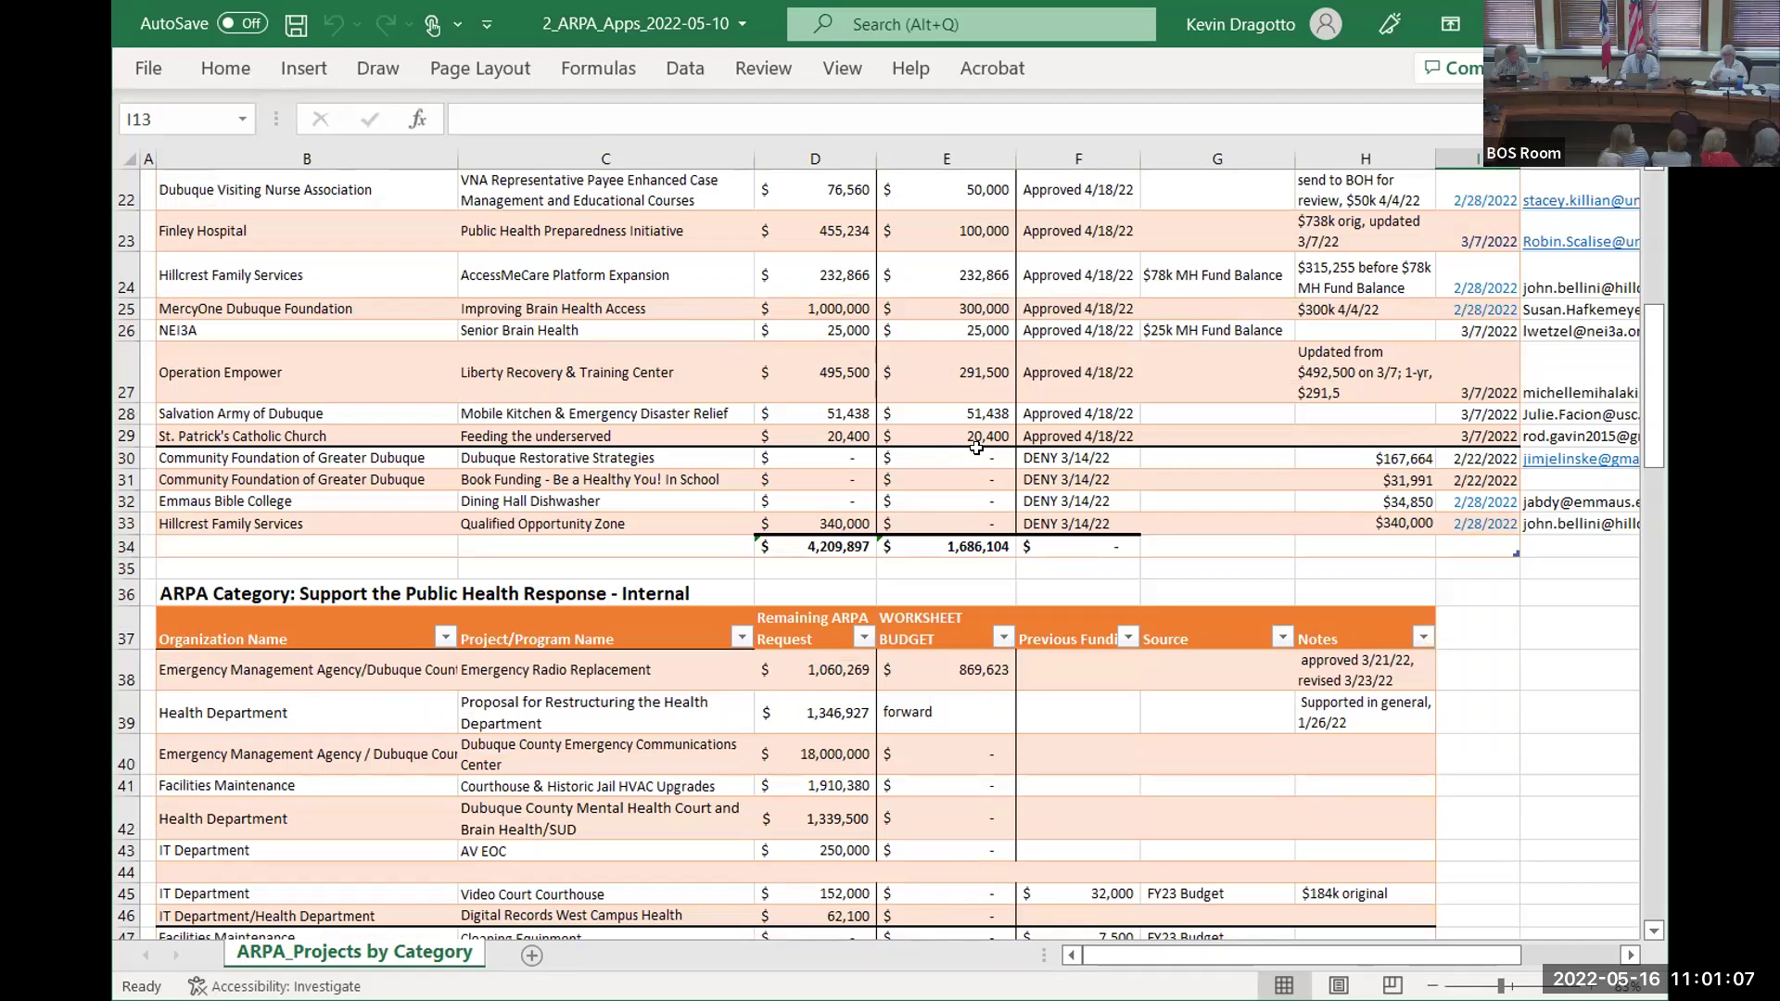
scroll(974, 479, down, 3)
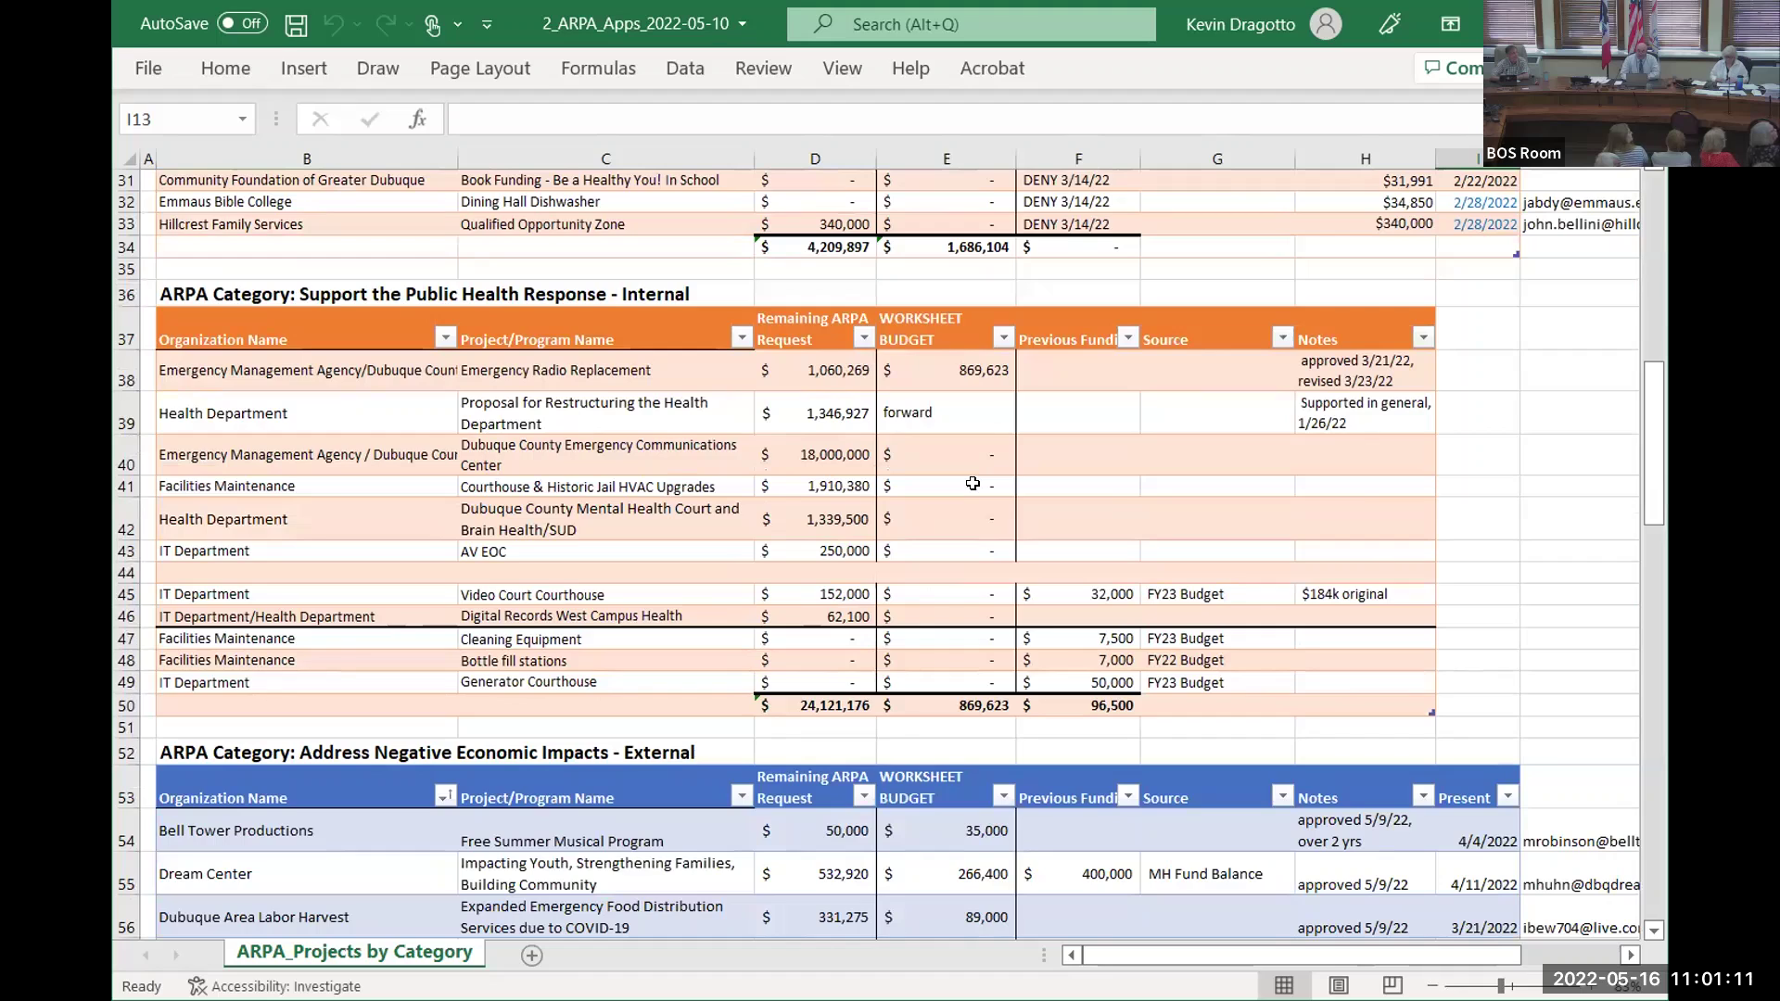
scroll(973, 483, up, 1)
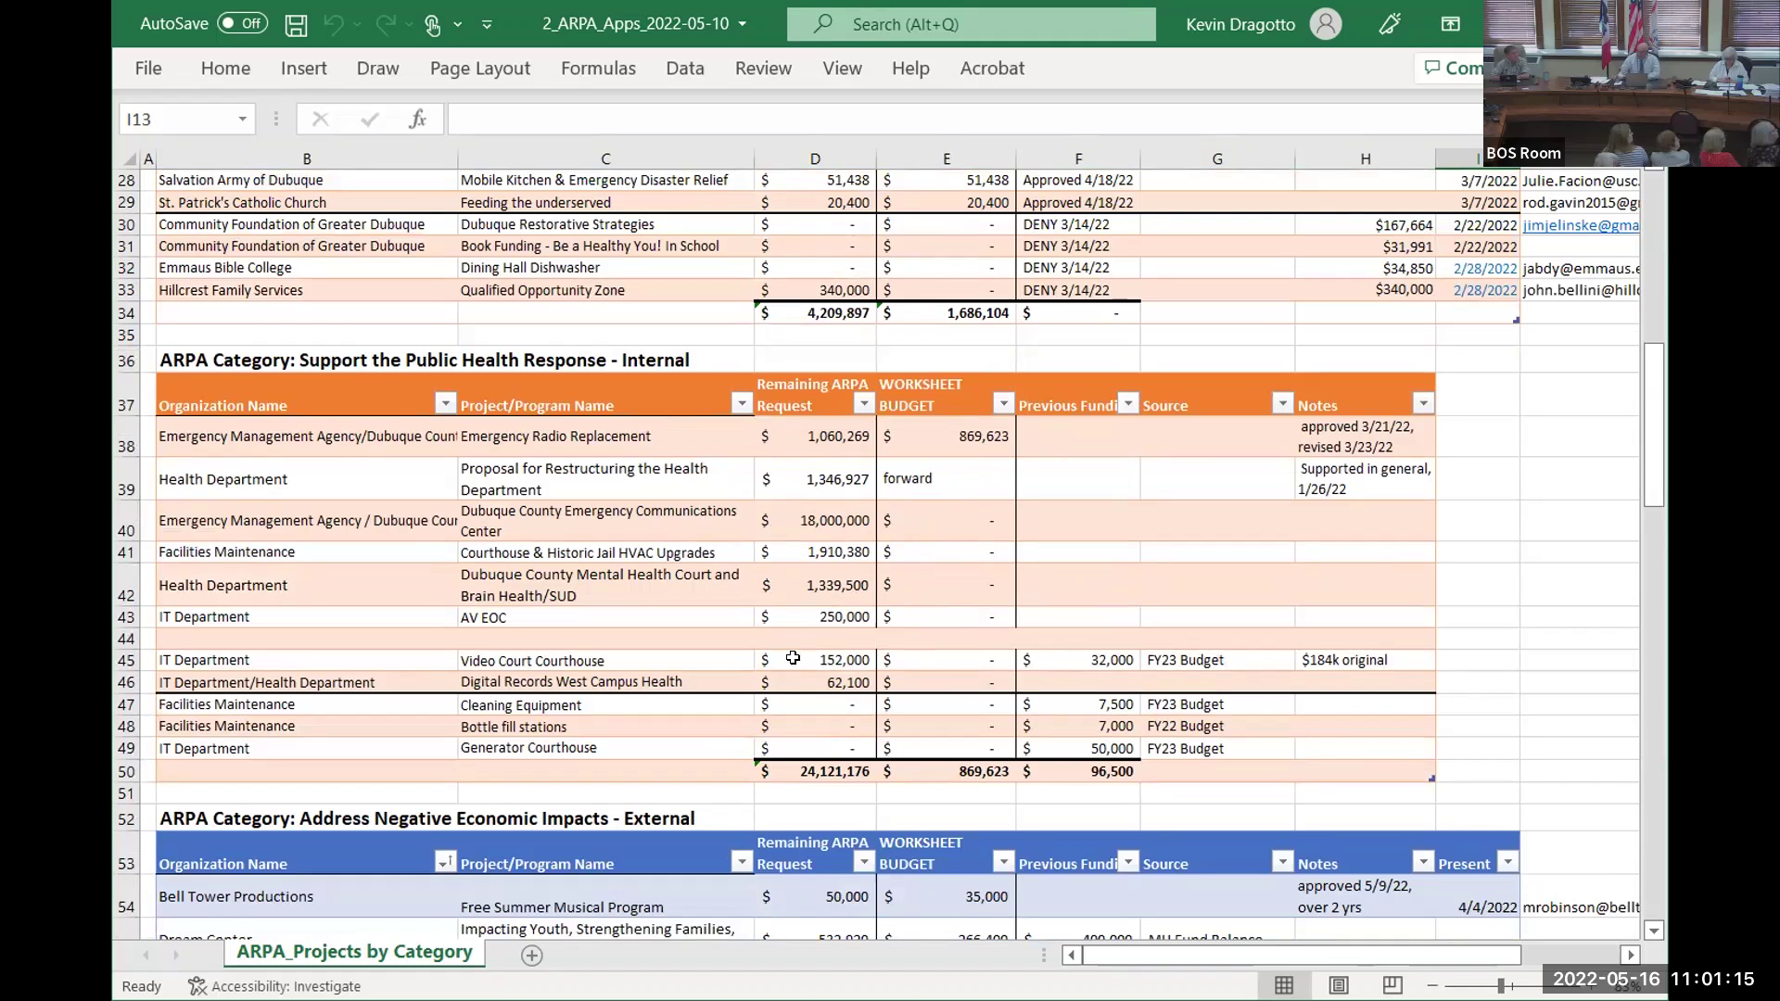
scroll(760, 717, down, 3)
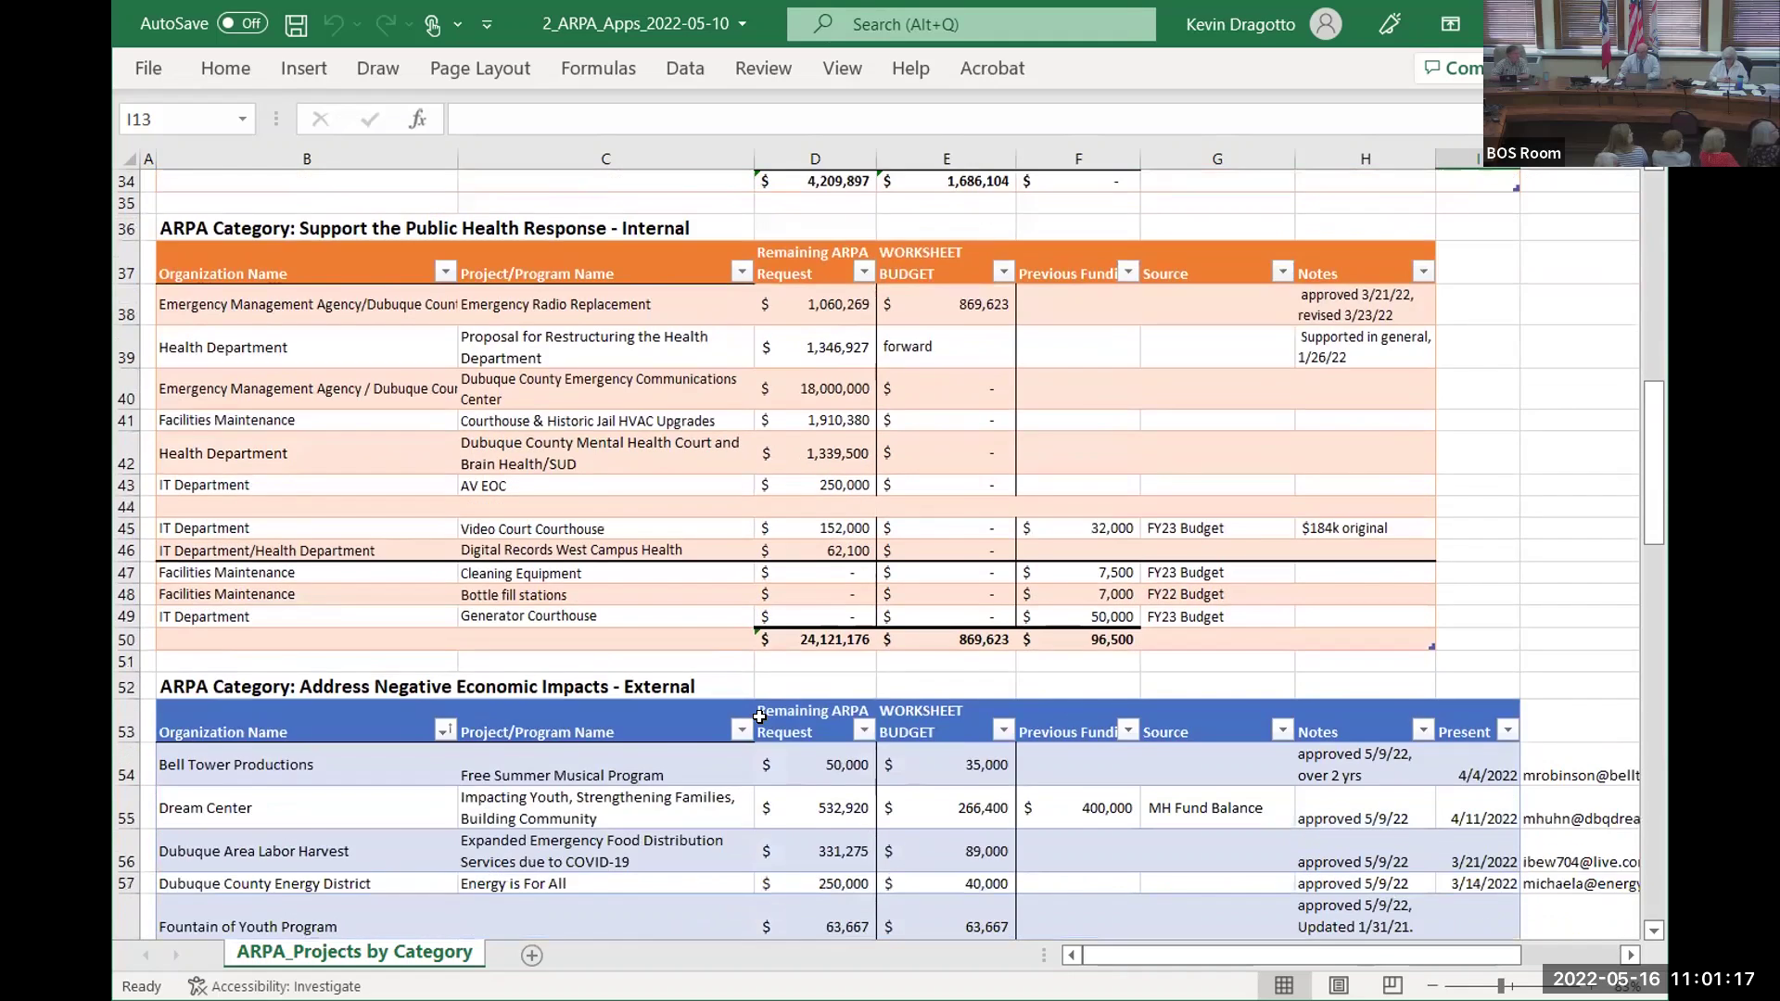
scroll(759, 716, down, 2)
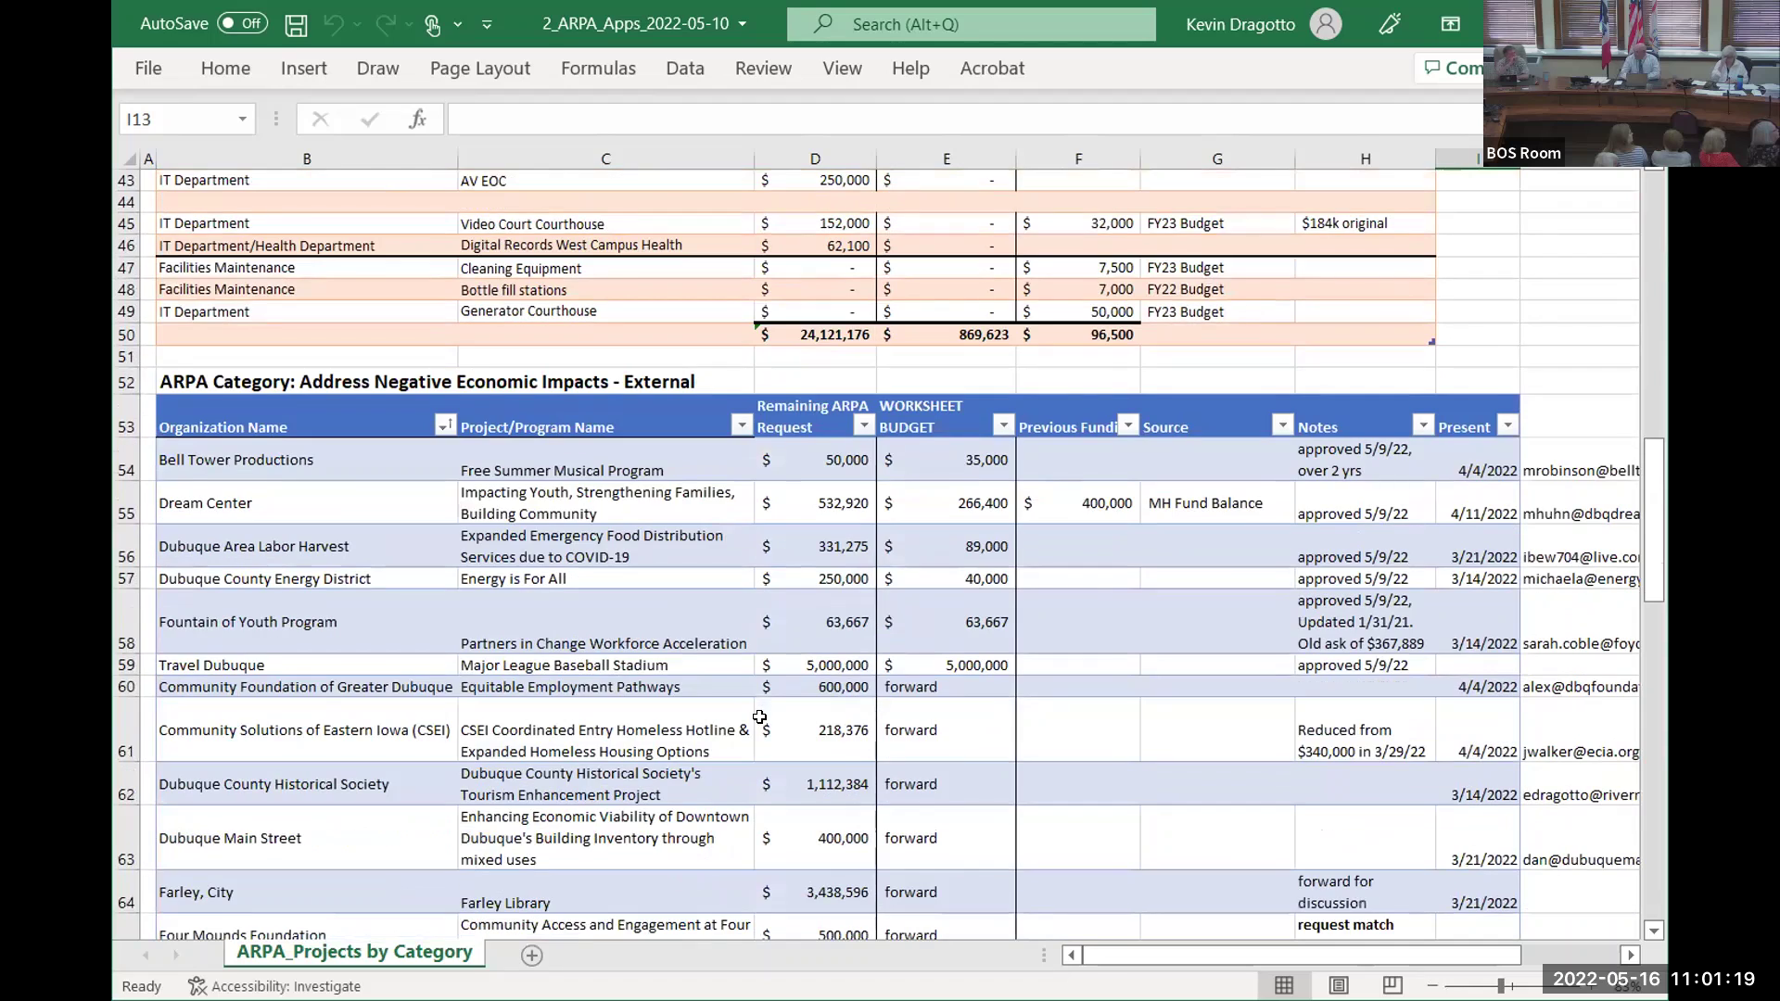
scroll(759, 717, down, 1)
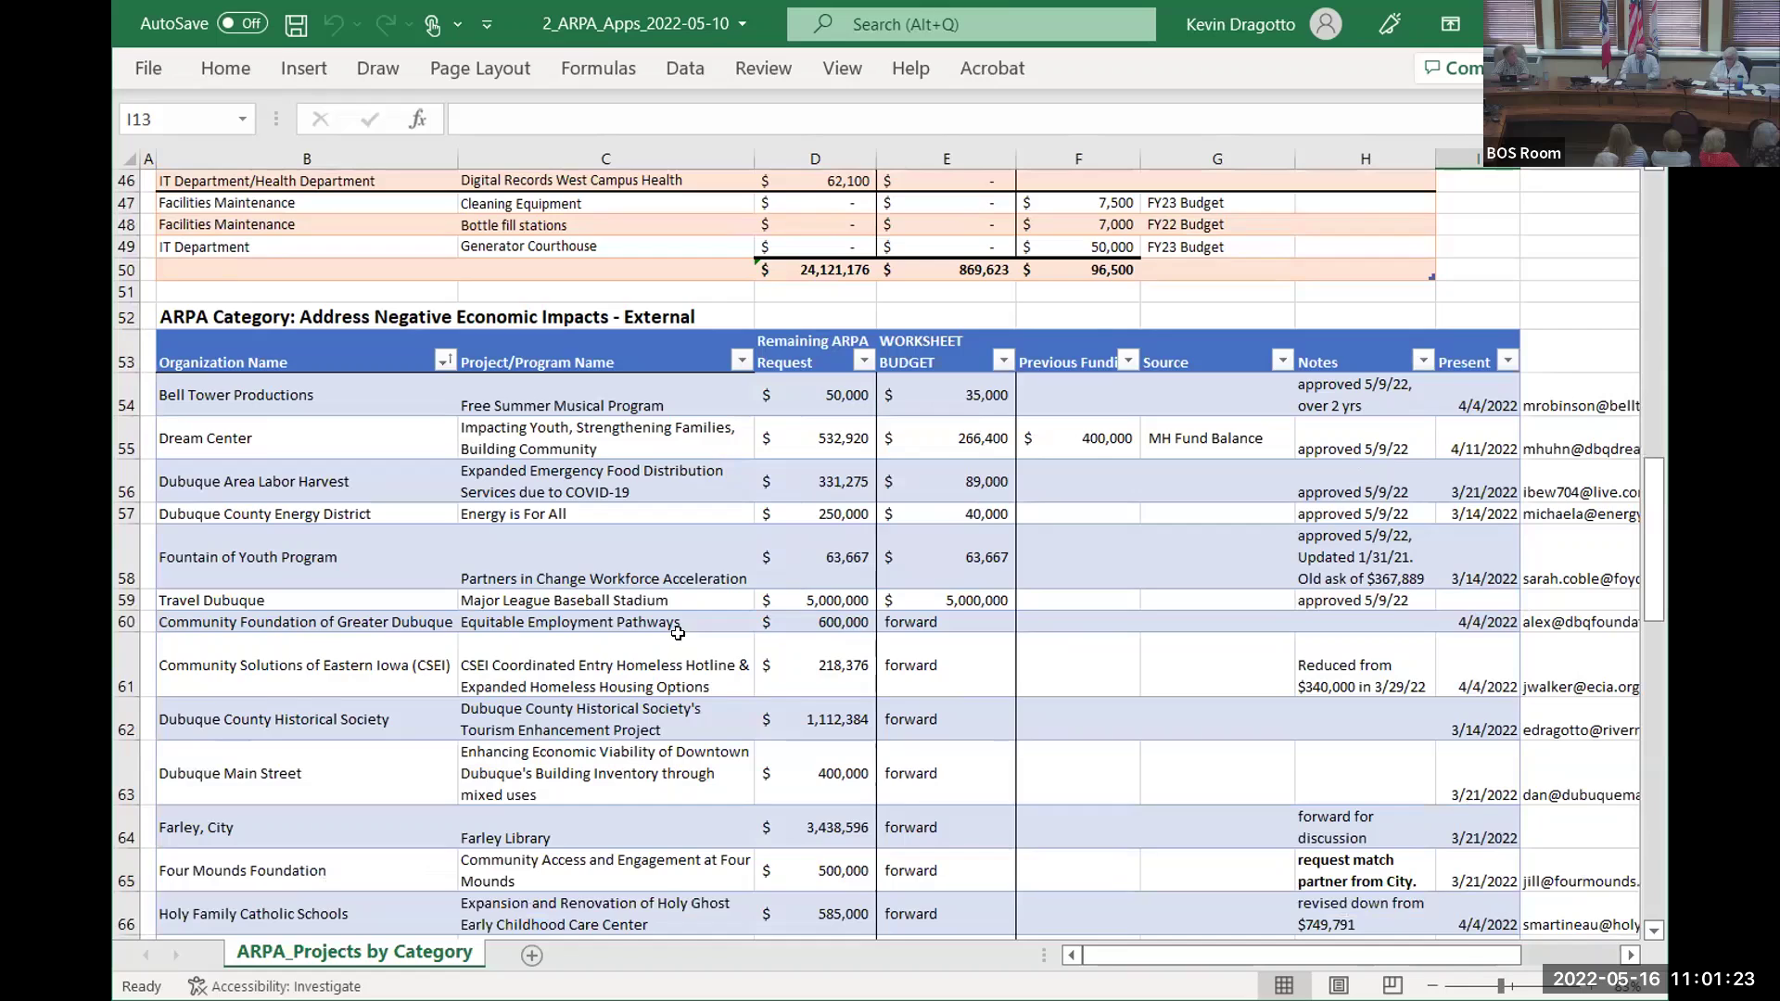
Step: Locate the Equitable Employment Pathways request among the forwarded external projects and select its worksheet budget cell, E60
click(128, 619)
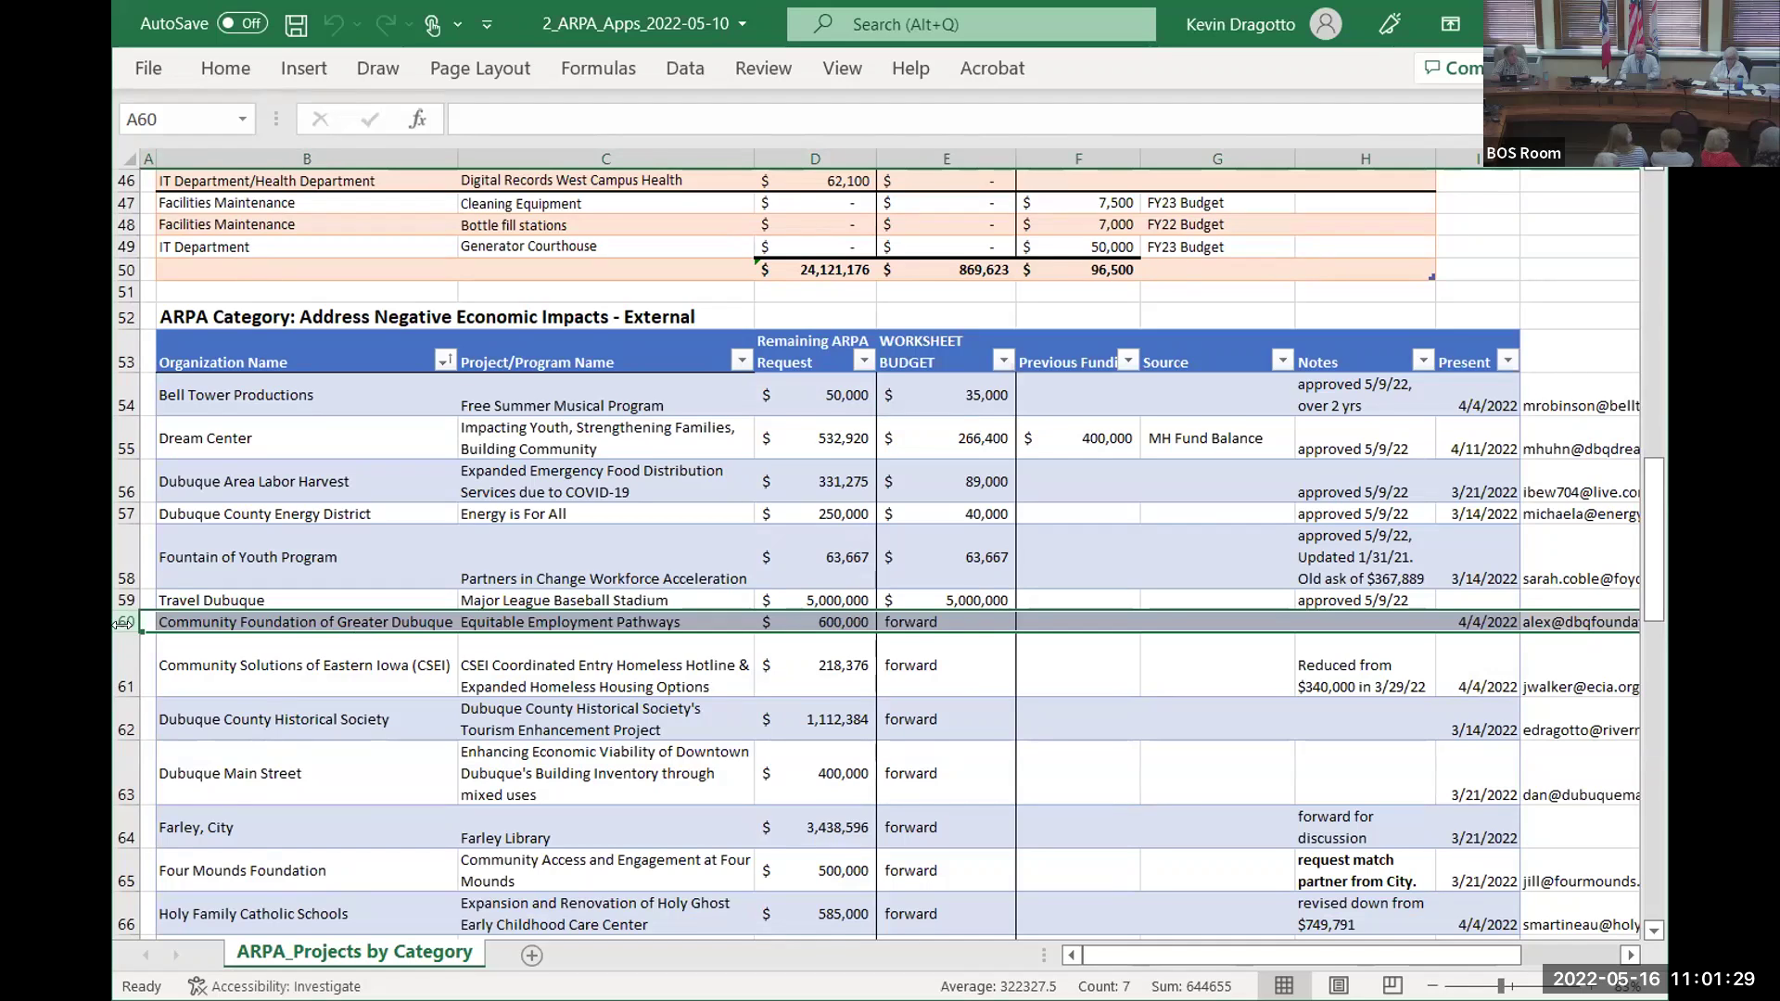
click(165, 617)
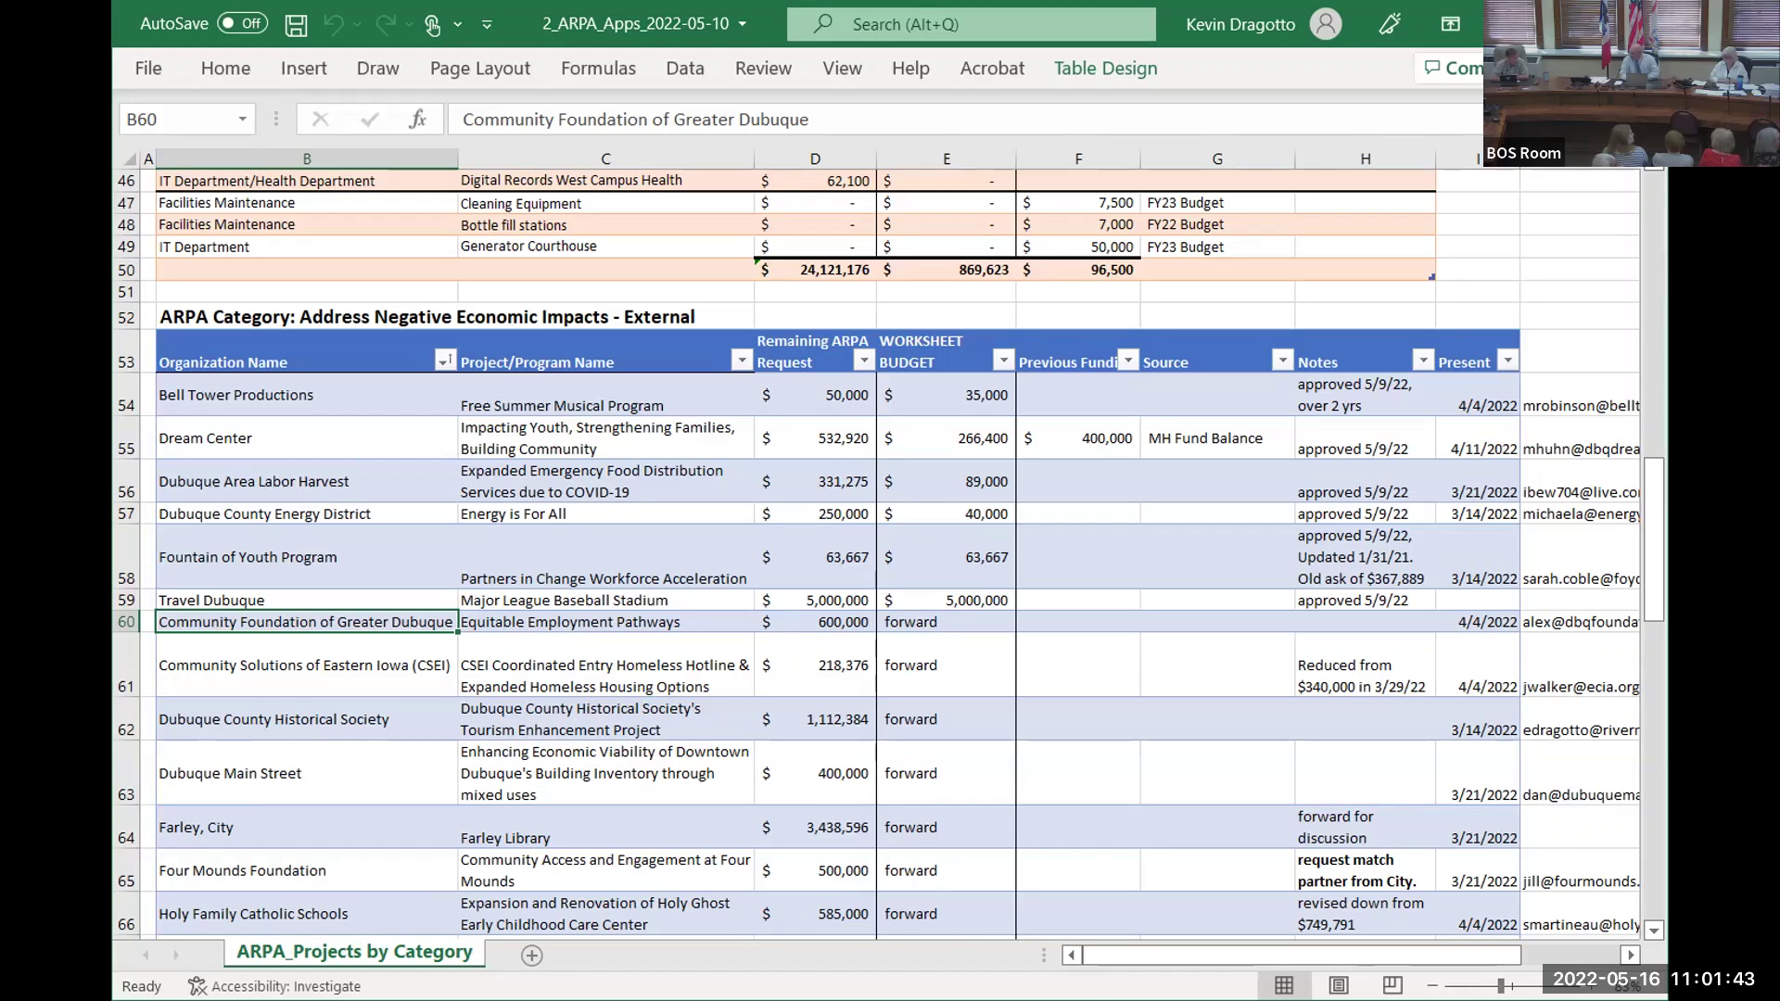
click(1654, 931)
click(1655, 931)
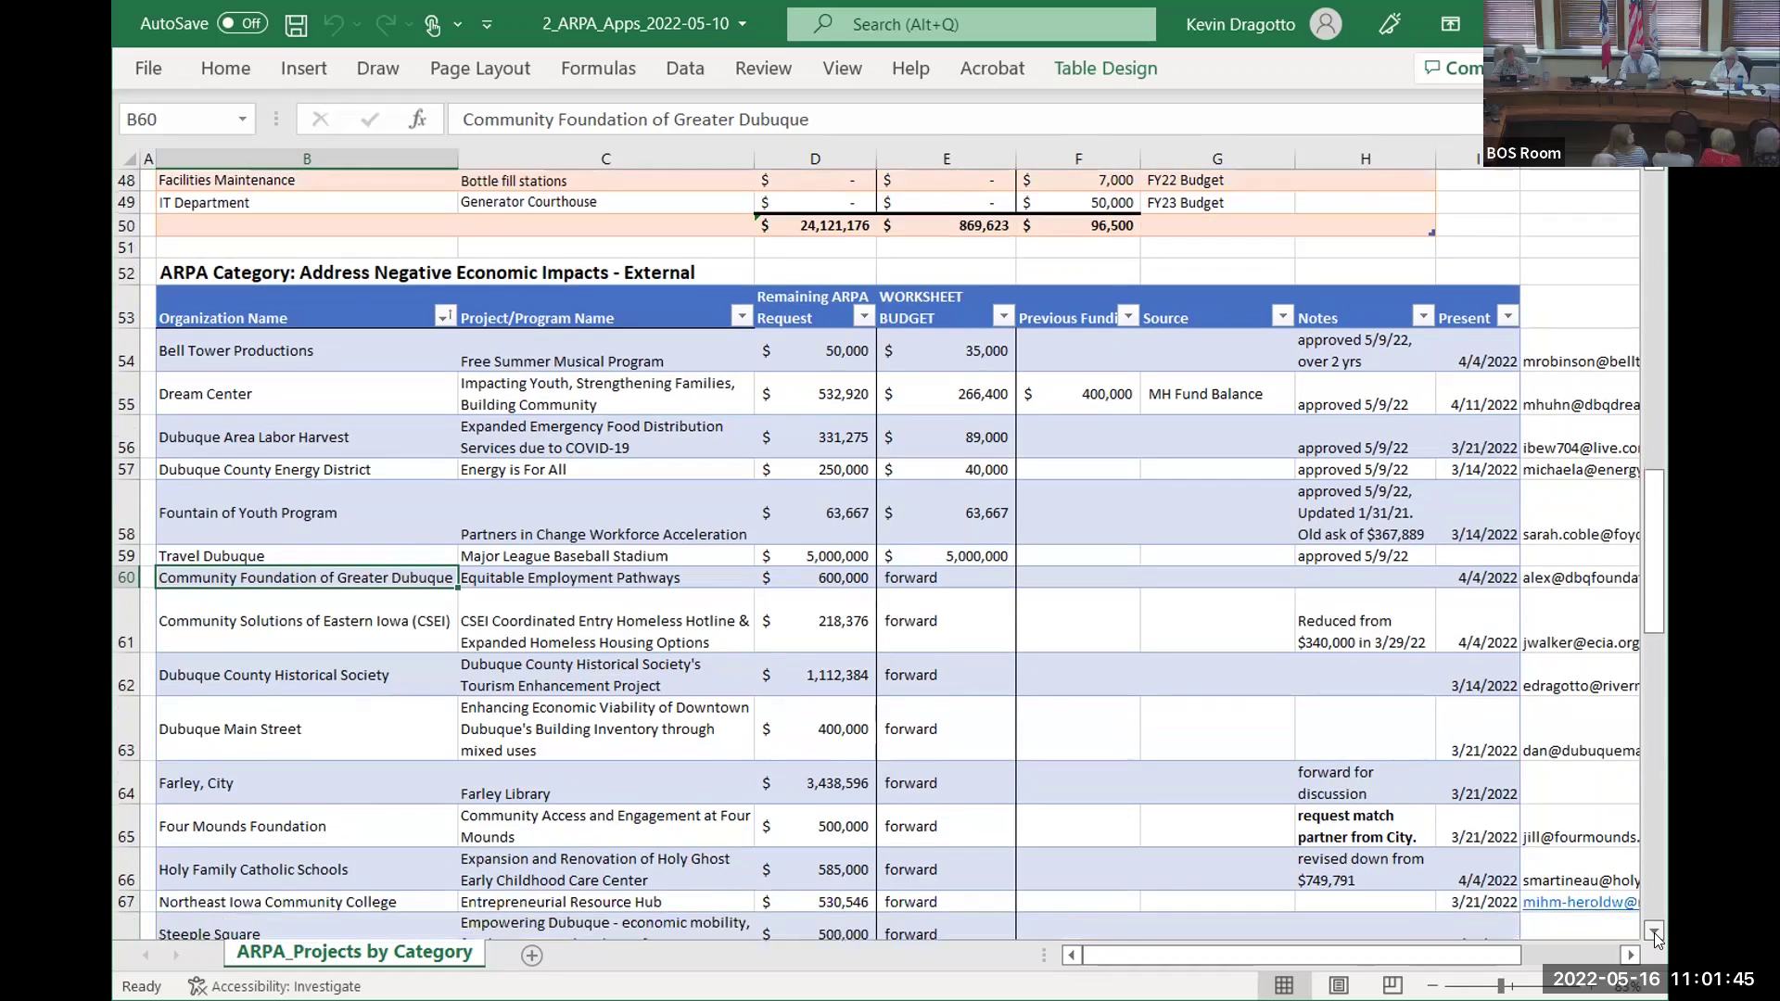
click(1654, 931)
click(1654, 930)
click(1654, 931)
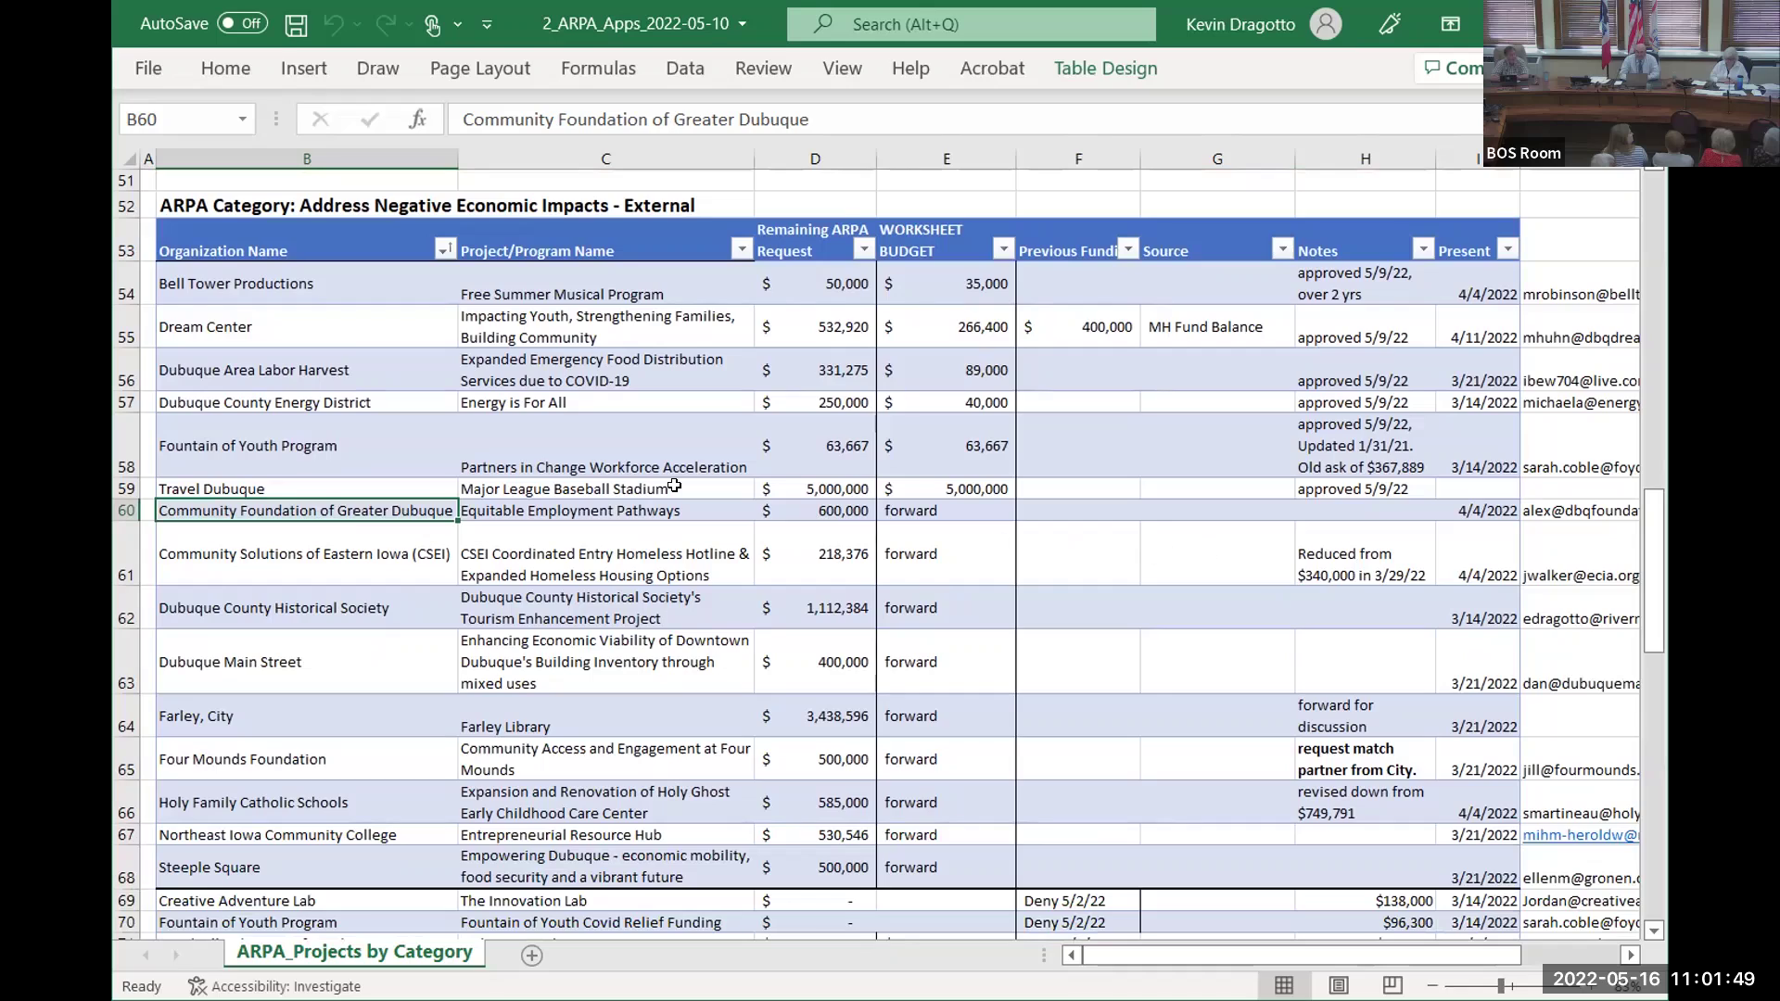
click(959, 508)
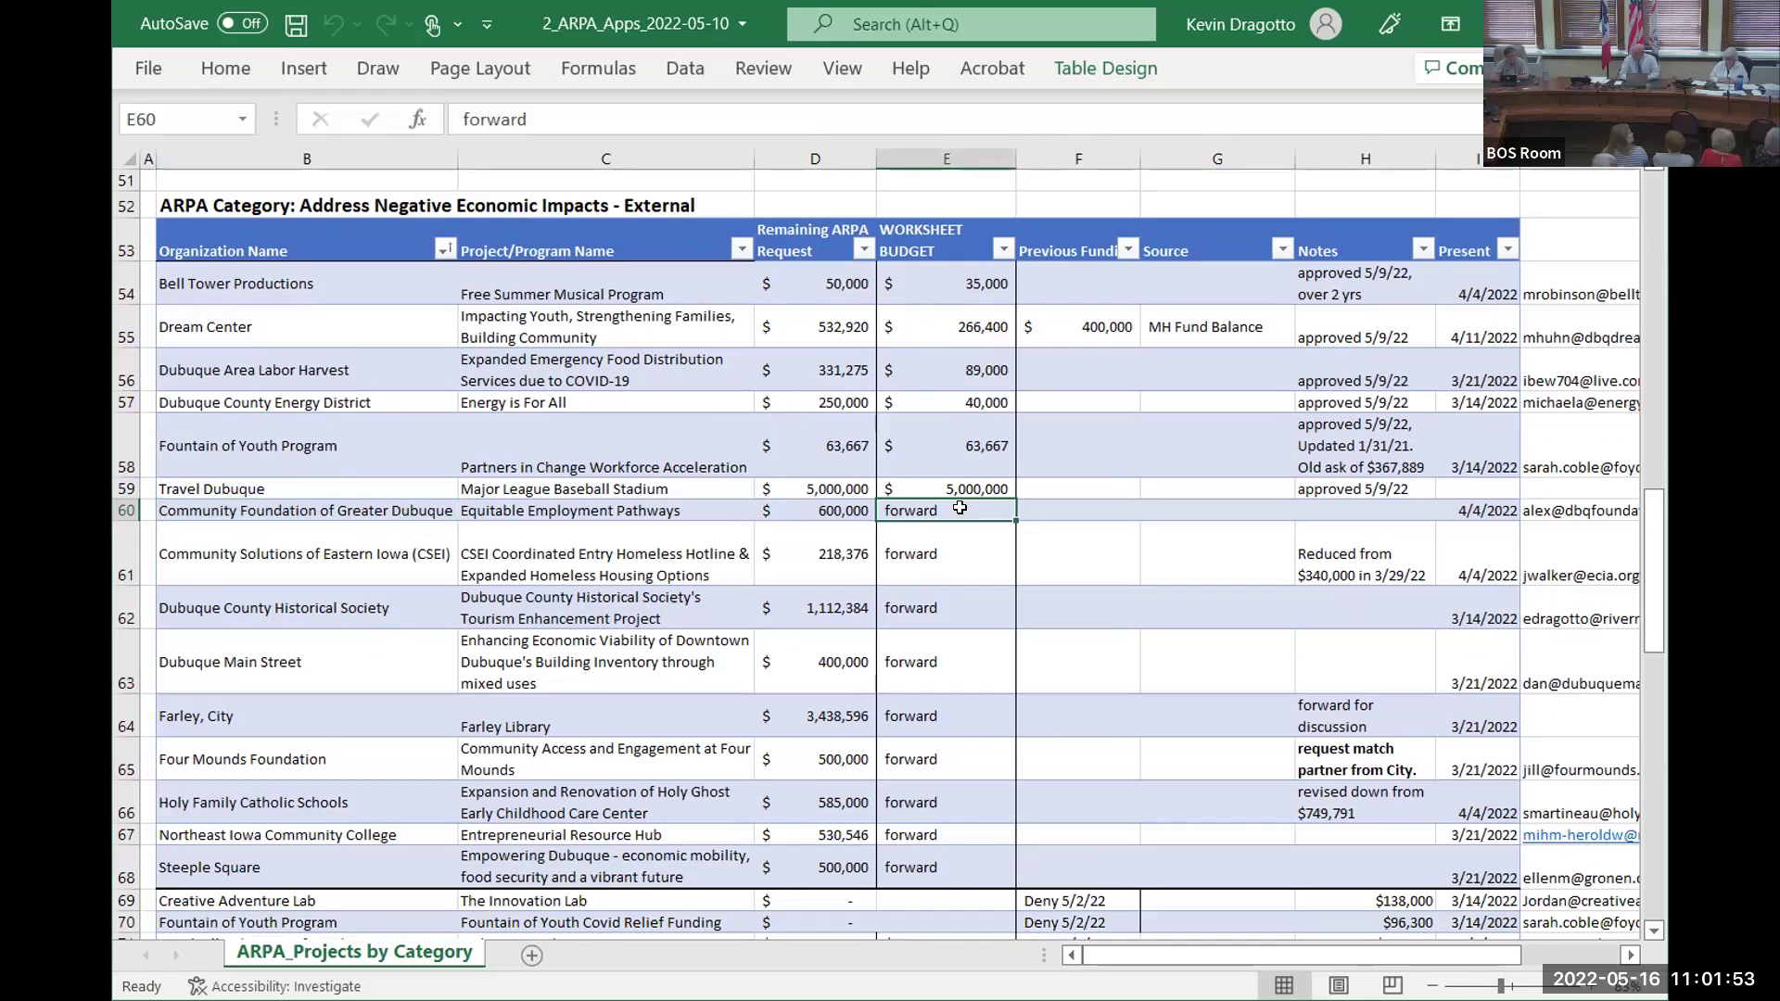
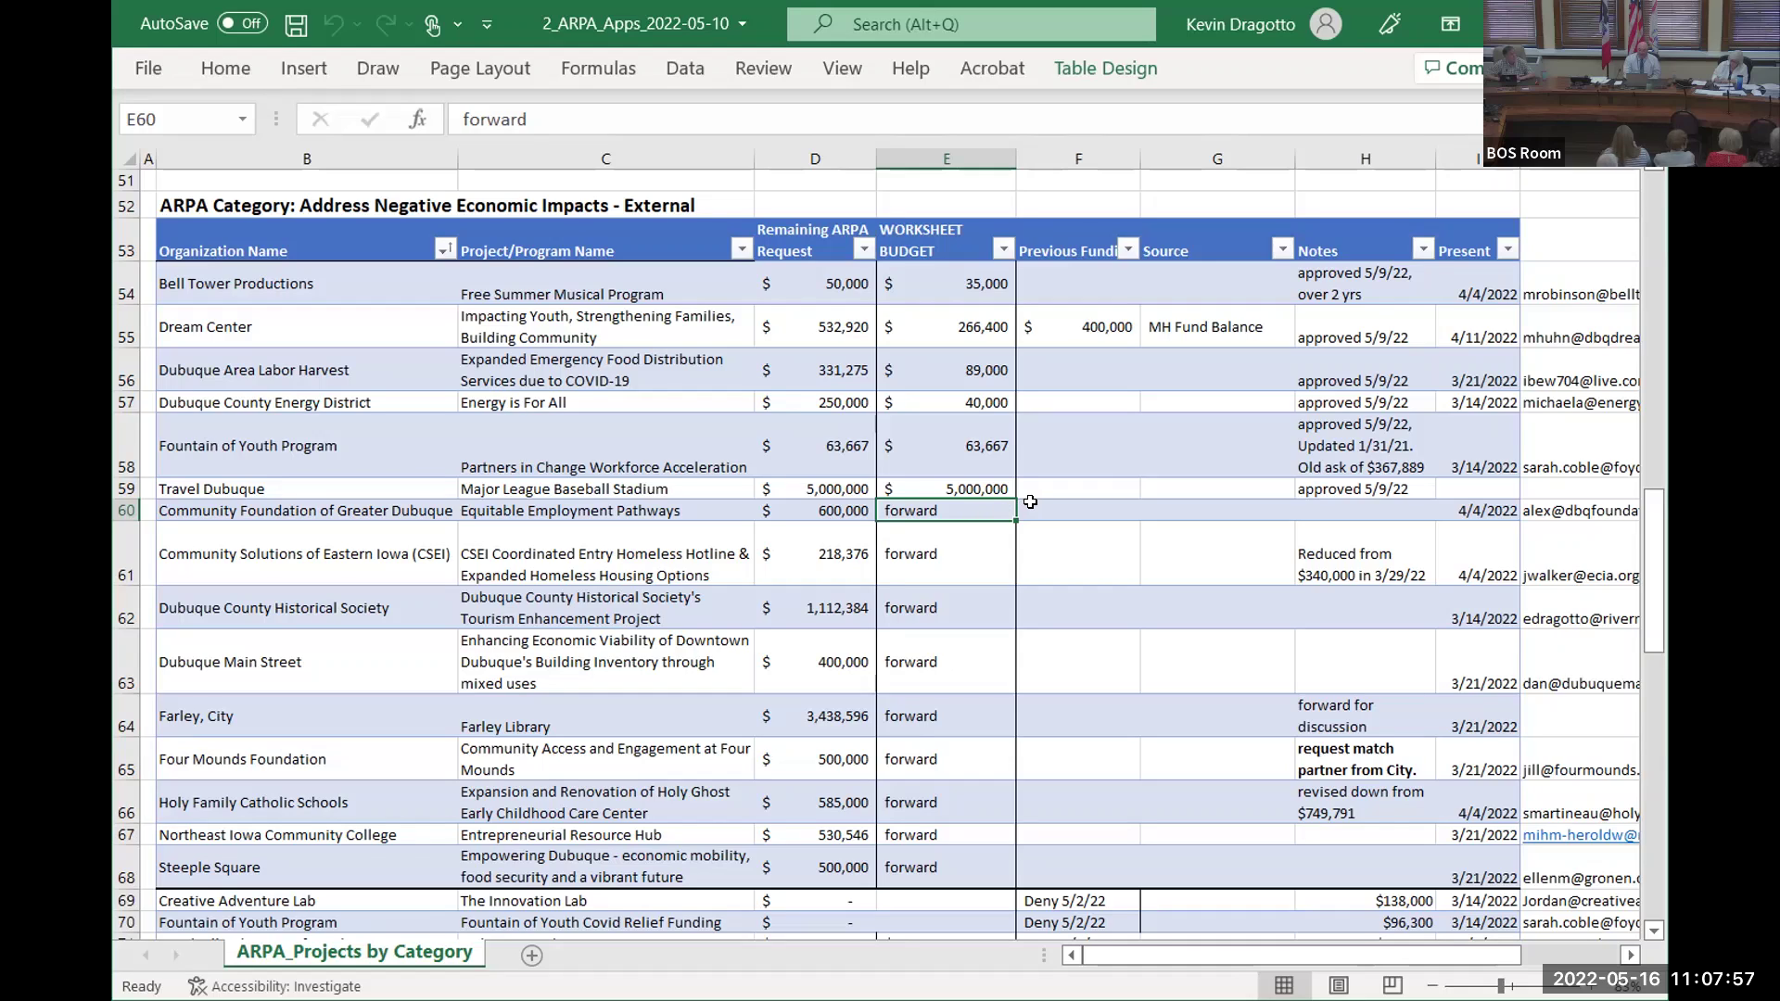
Step: Enter "Approve $100,000" in the Previous Funding column for Equitable Employment Pathways and clear its worksheet budget entry
click(1036, 504)
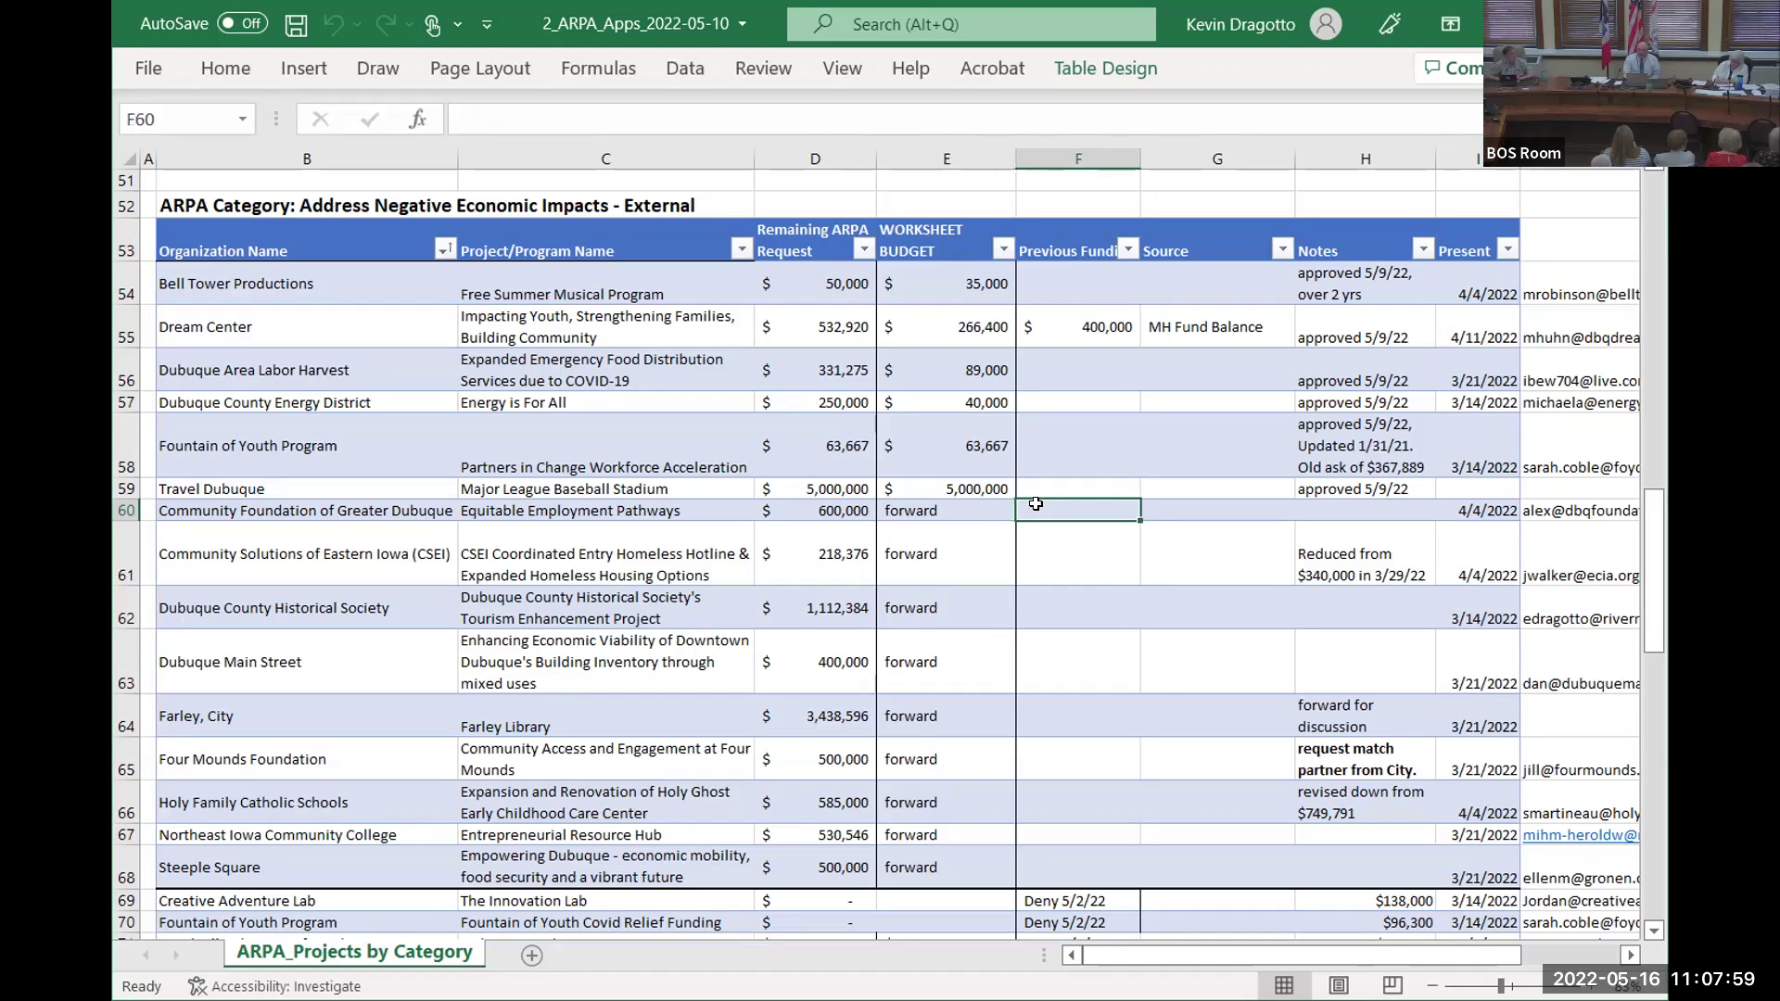
text(Approve)
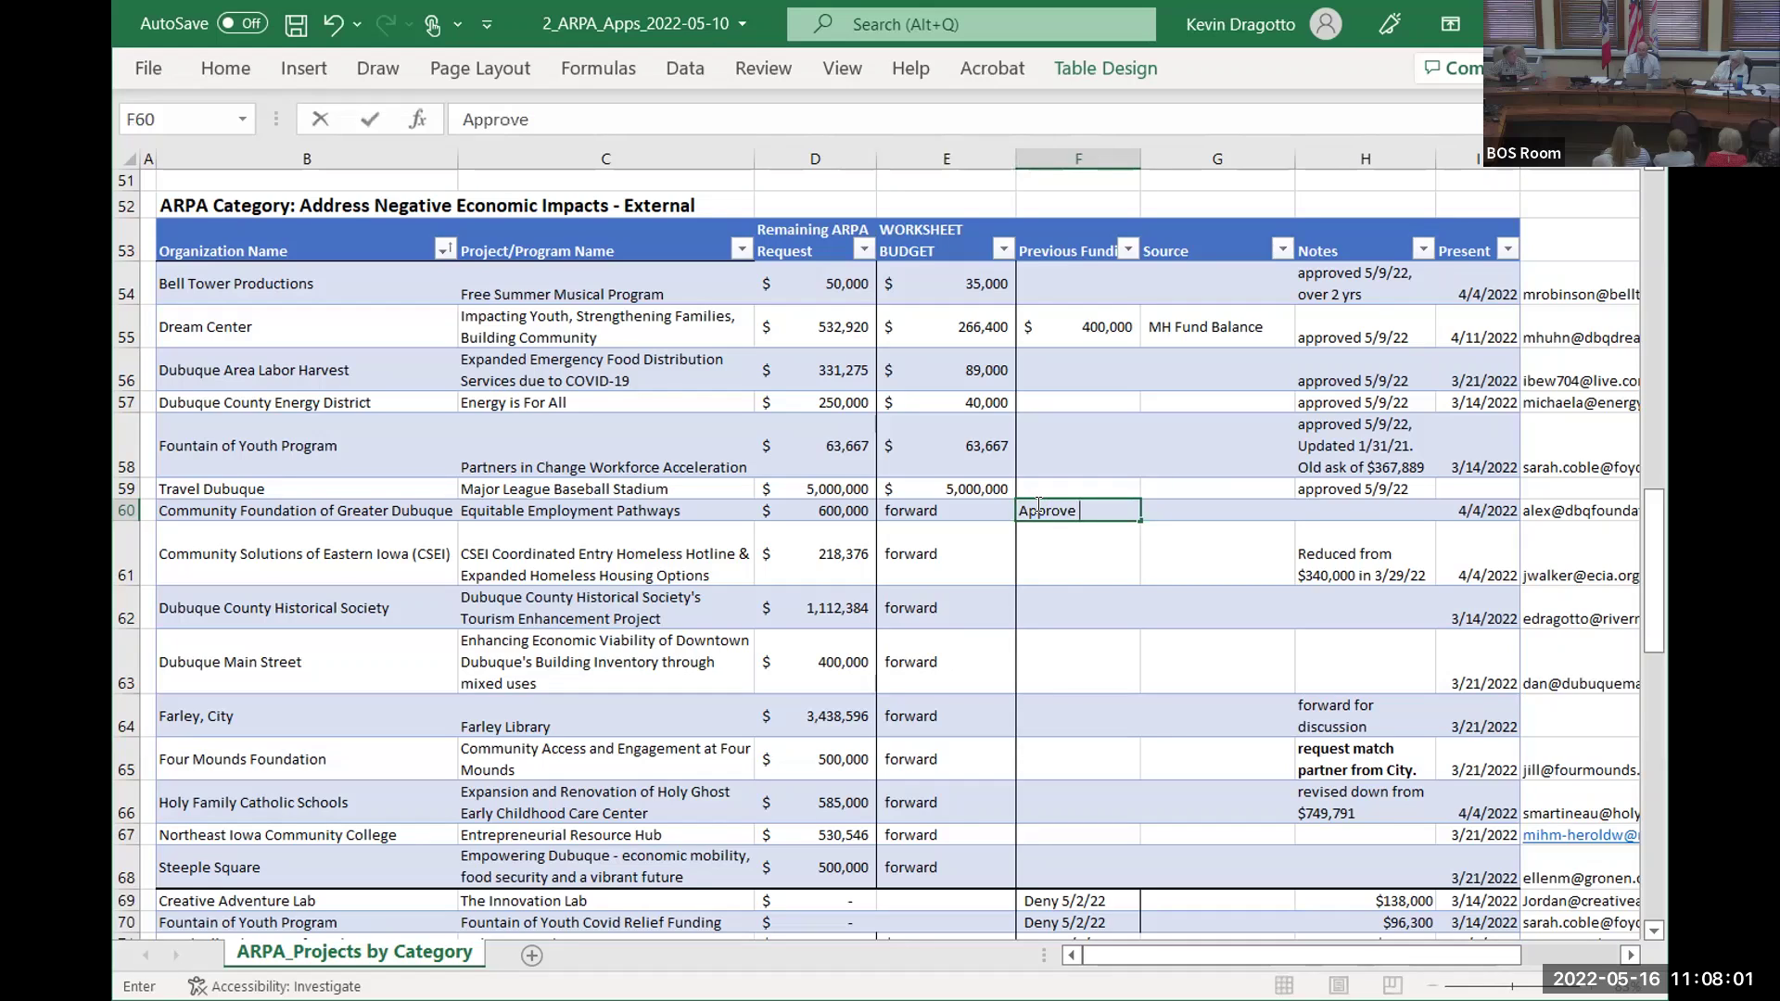
text( $100,000)
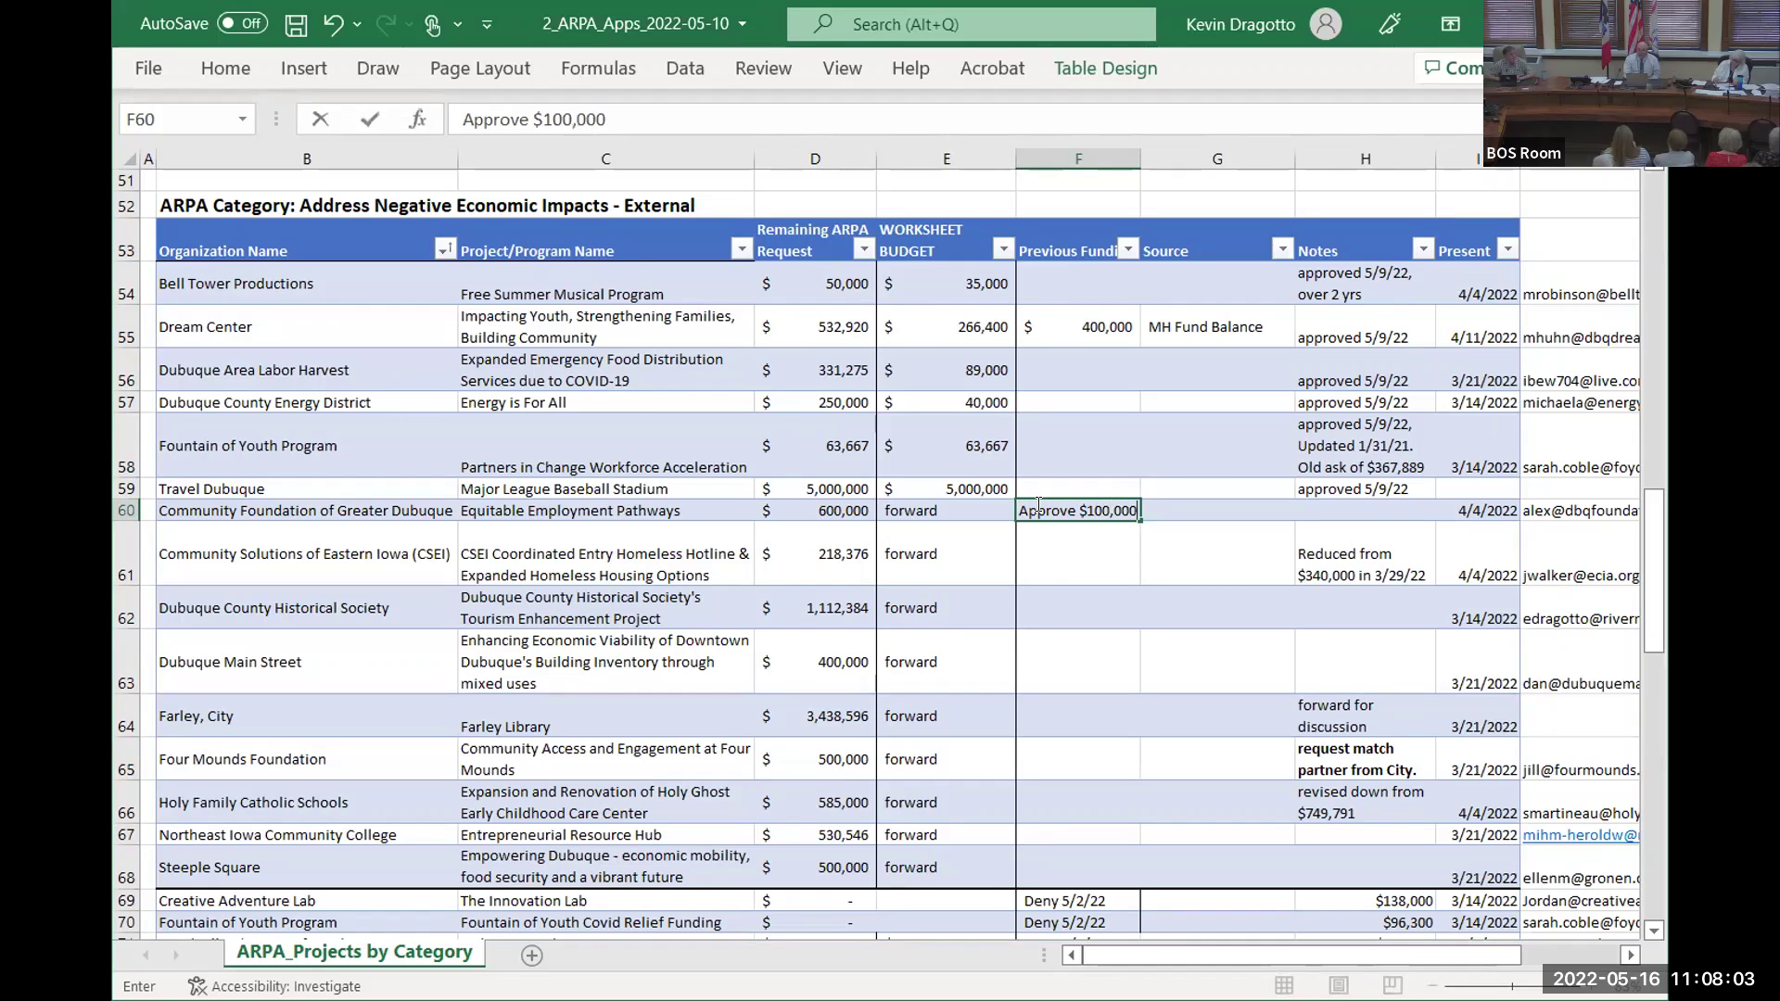
key(Left)
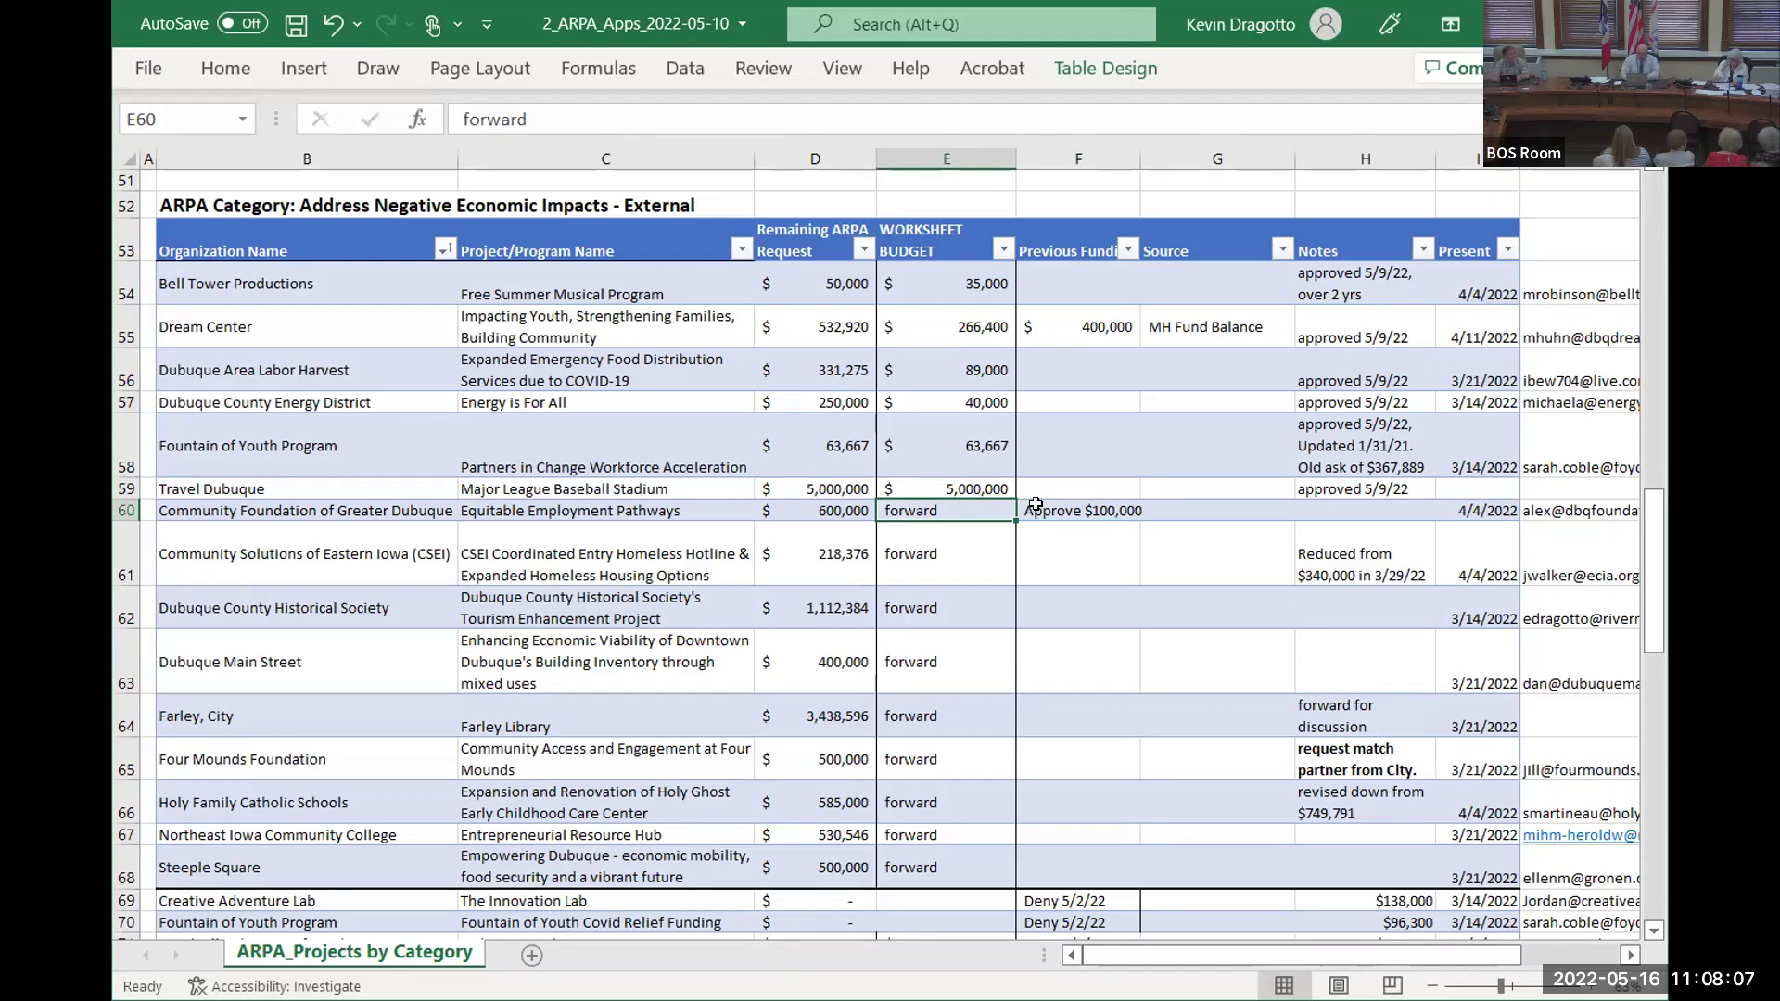
key(Delete)
key(Down)
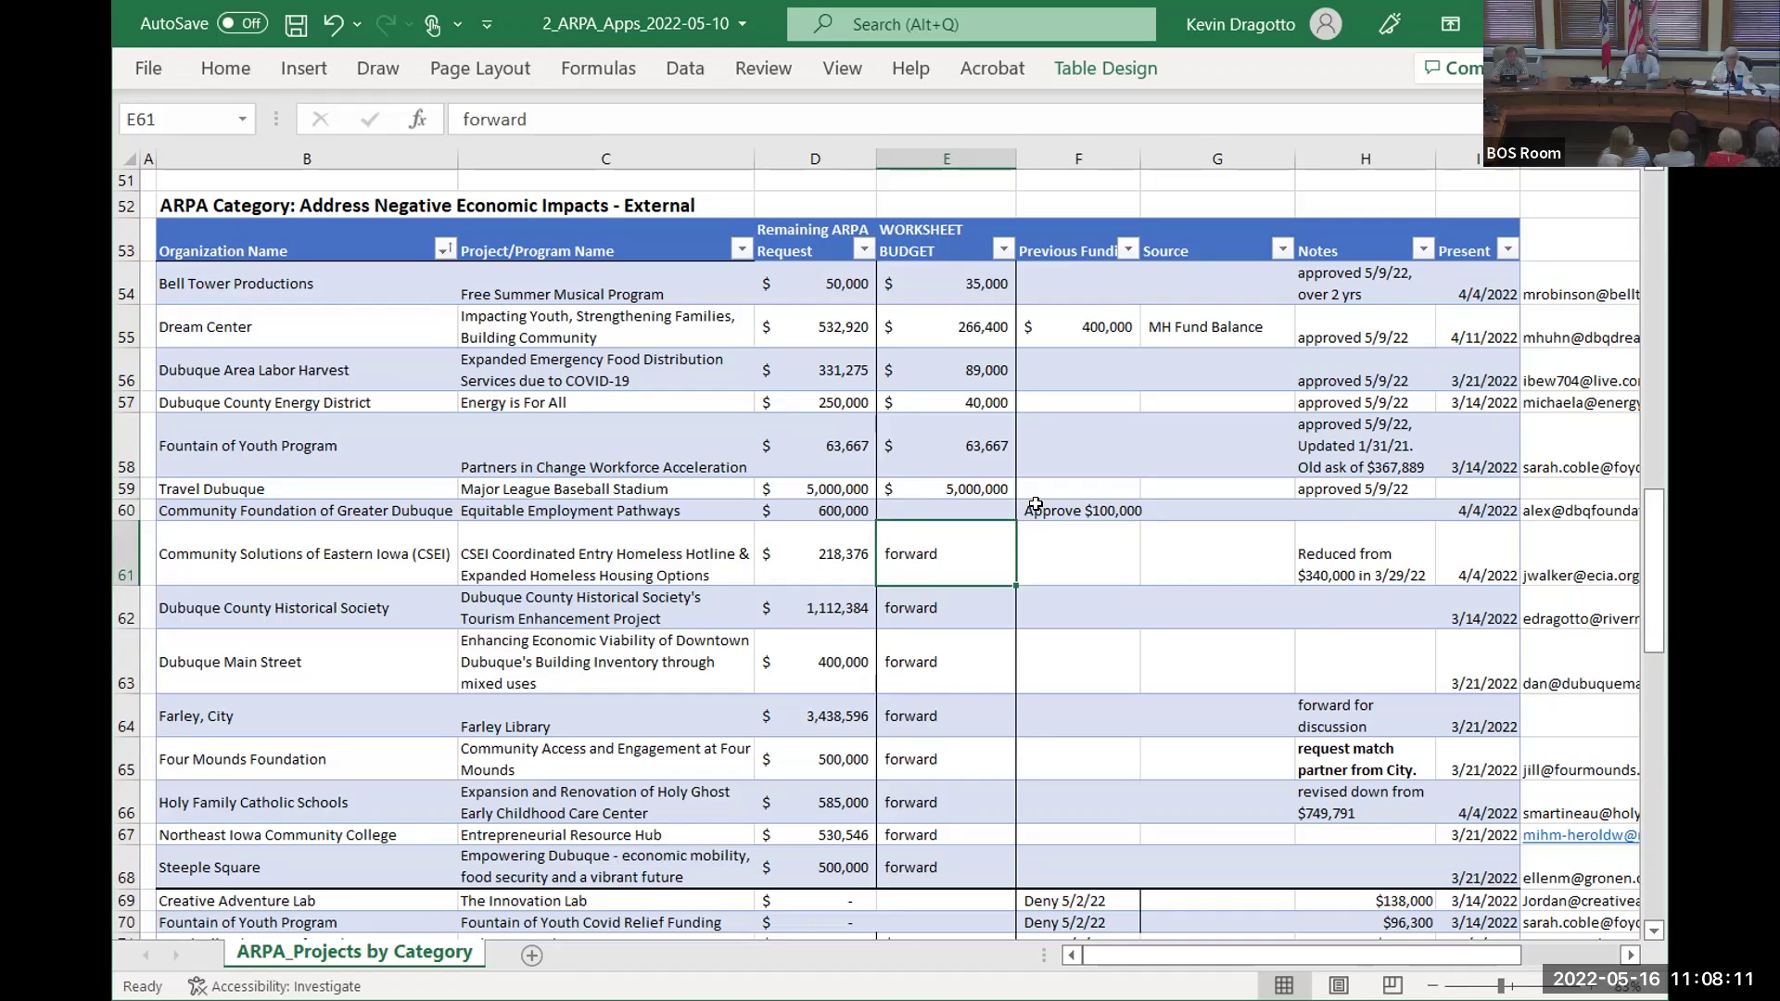
Step: Set the worksheet budget for the Equitable Employment Pathways request to 100,000
key(Up)
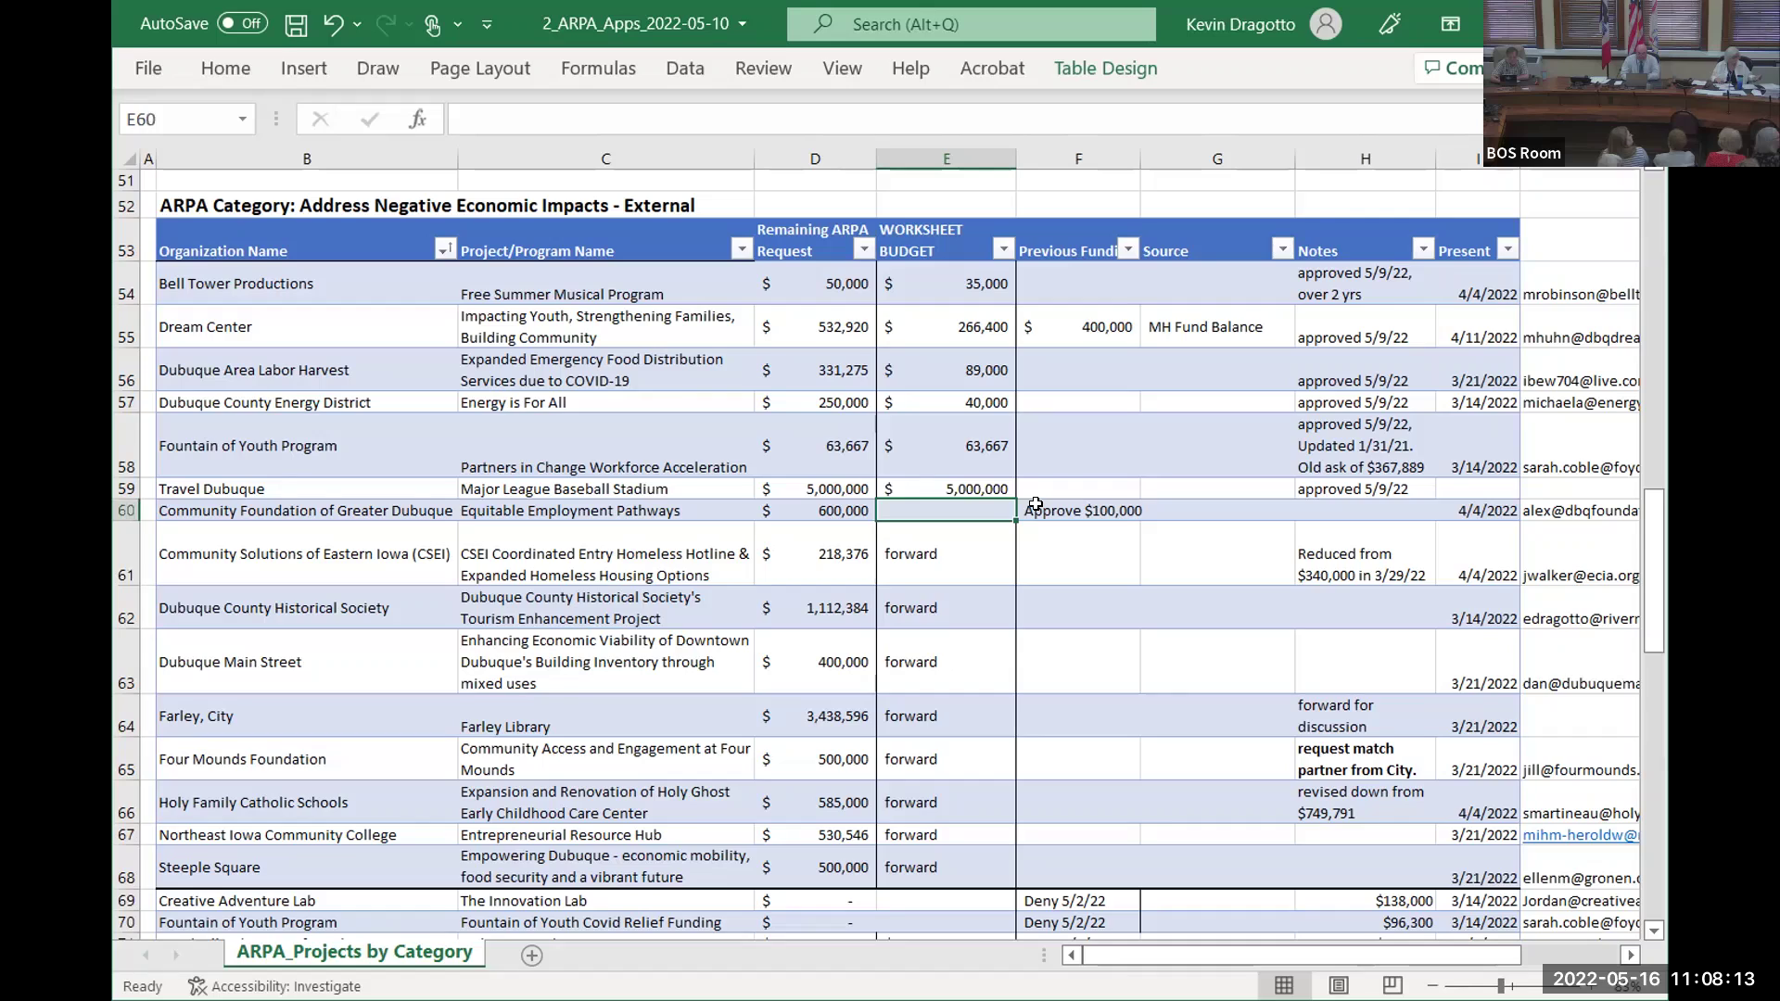
click(987, 535)
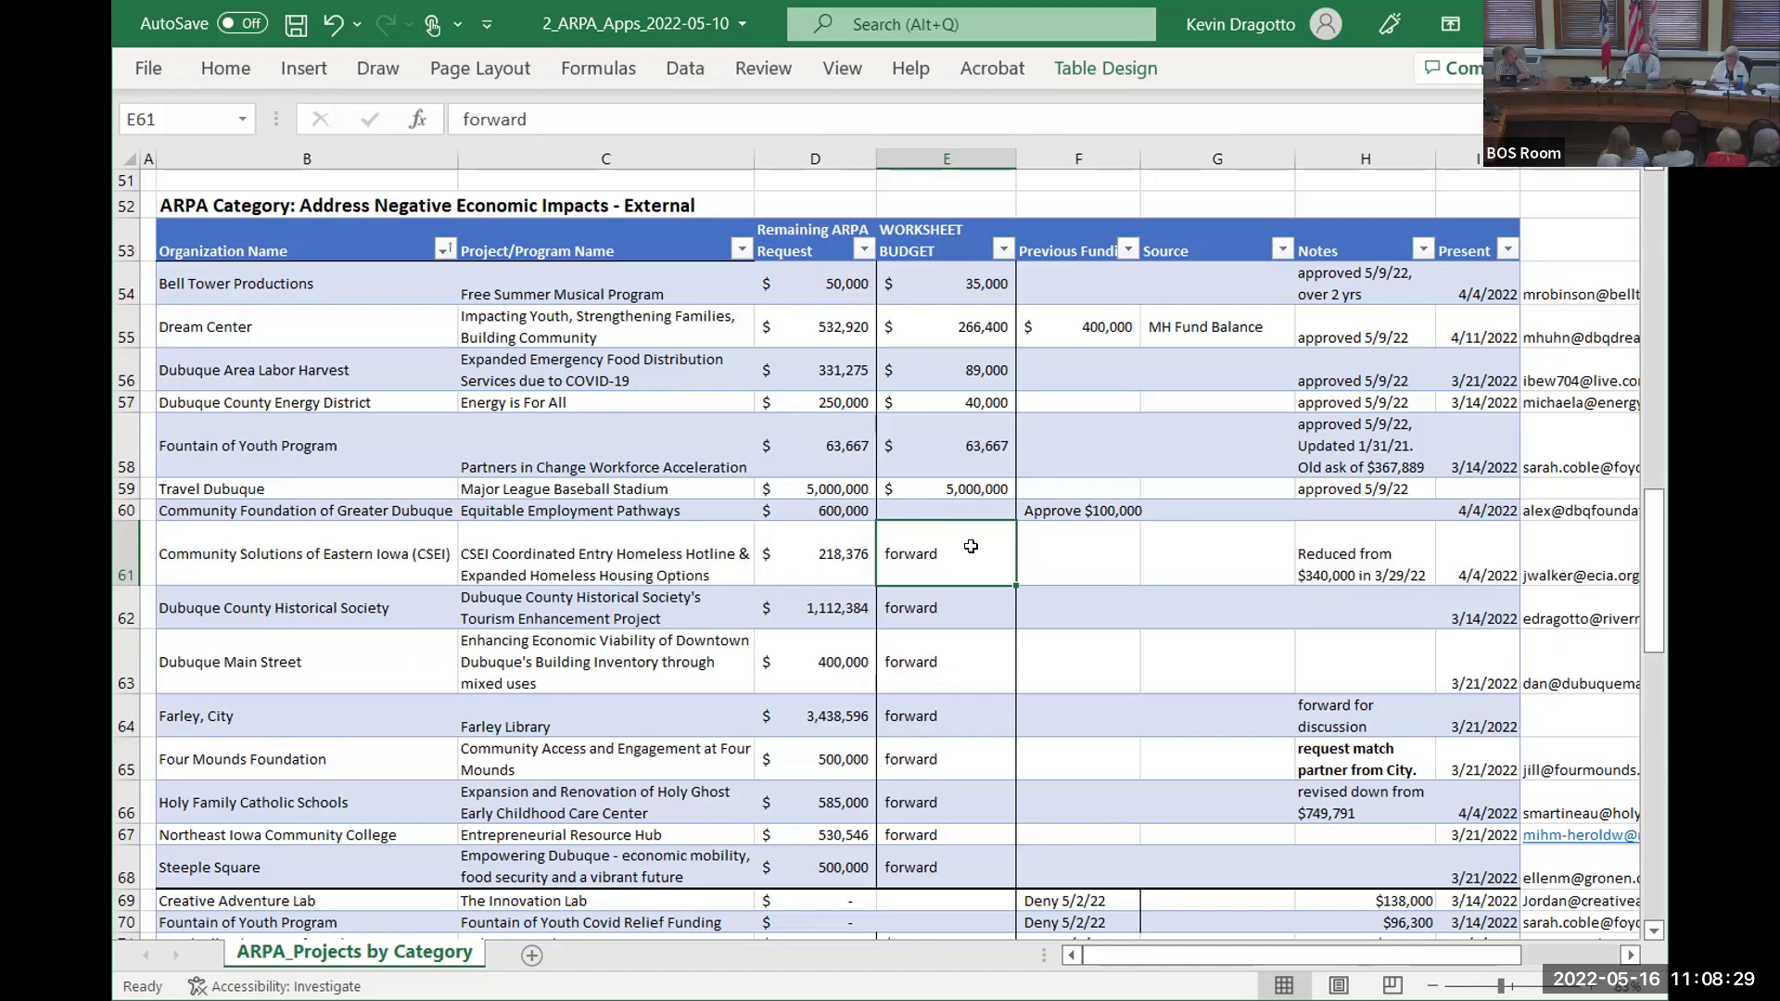
click(943, 503)
text(00000)
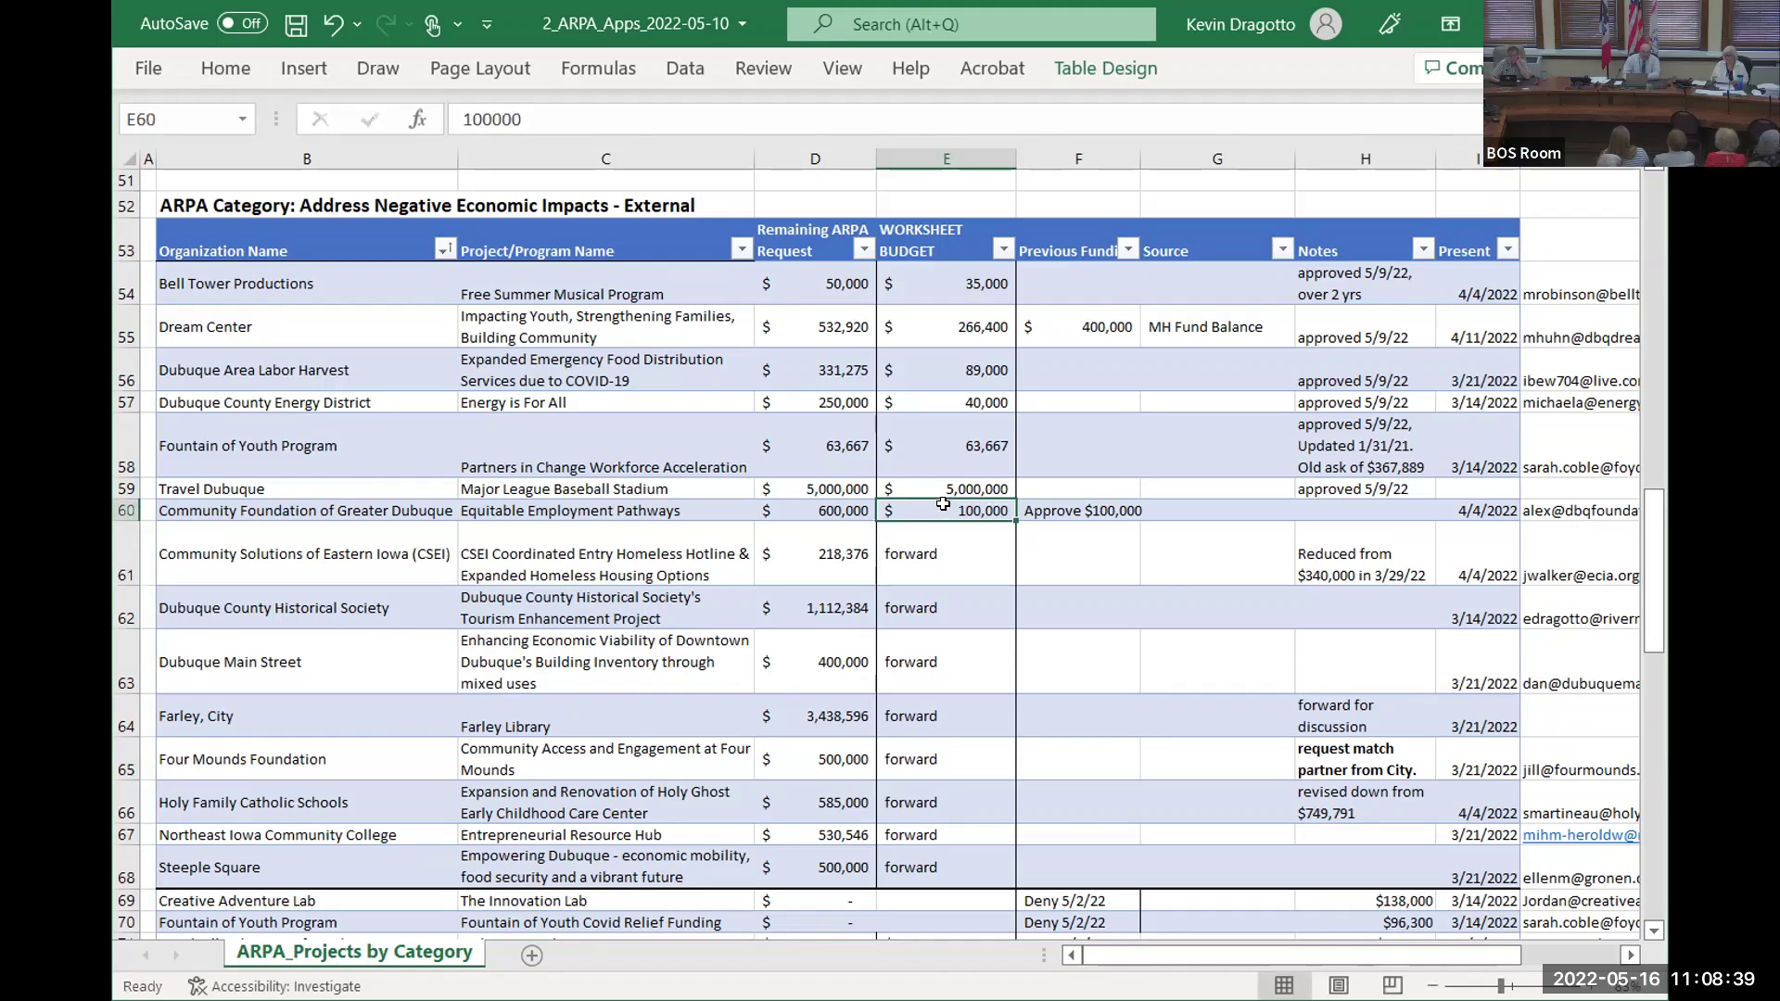
Step: Change the Previous Funding entry for Equitable Employment Pathways to "Approve 5/16/22"
key(Tab)
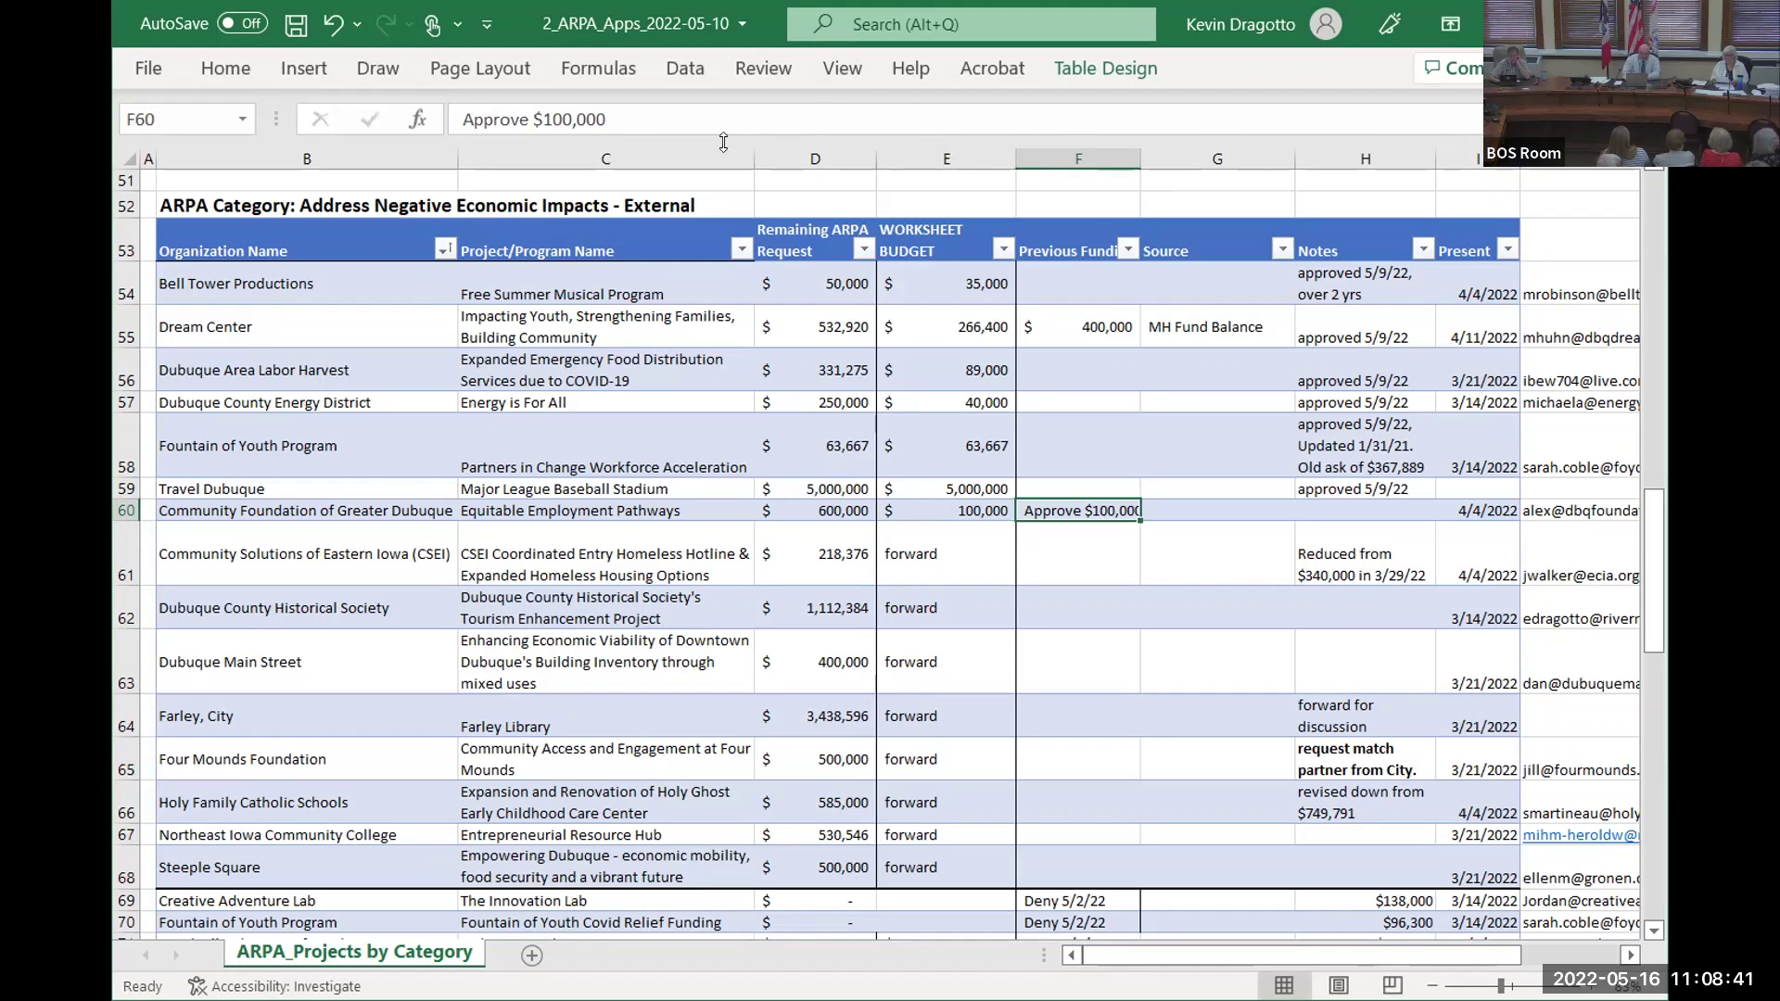
click(647, 120)
key(BackSpace)
key(BackSpace)
key(BackSpace)
key(BackSpace)
key(BackSpace)
key(BackSpace)
key(BackSpace)
key(BackSpace)
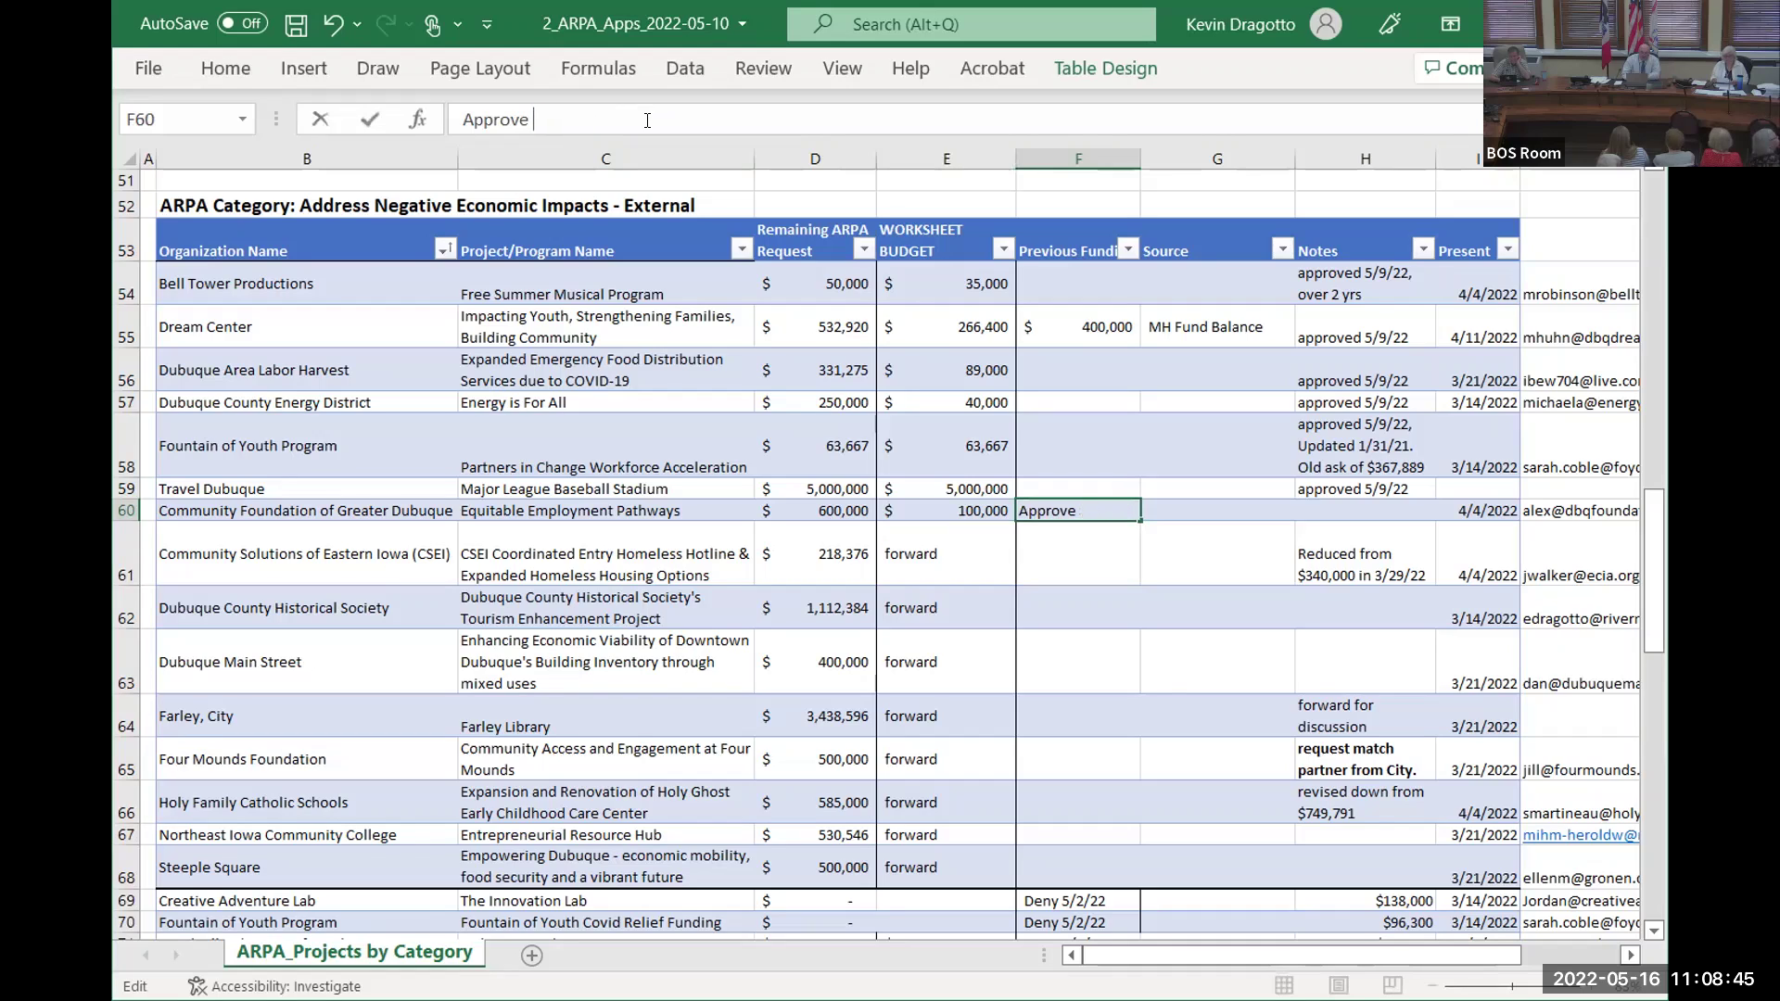
text(5/16/22)
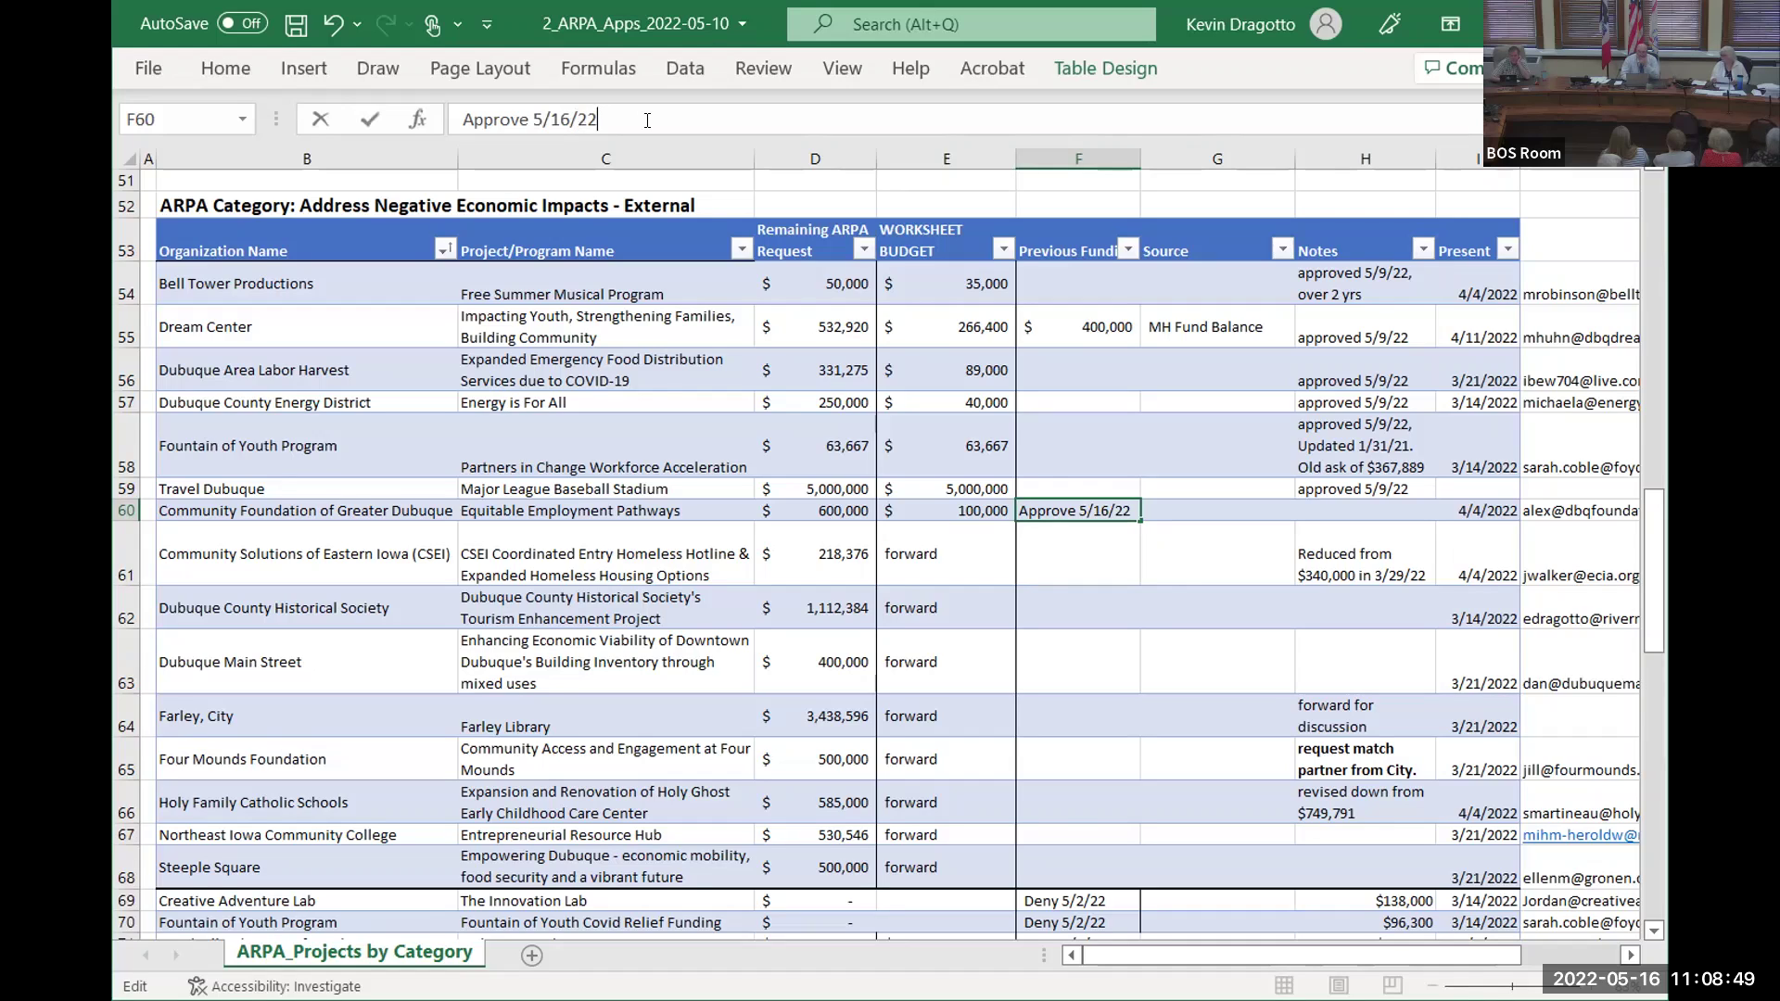
Step: Set the worksheet budget for Community Solutions of Eastern Iowa's homeless hotline request to 105,000 and enter "Approve 5/16/22" under Previous Funding
click(930, 536)
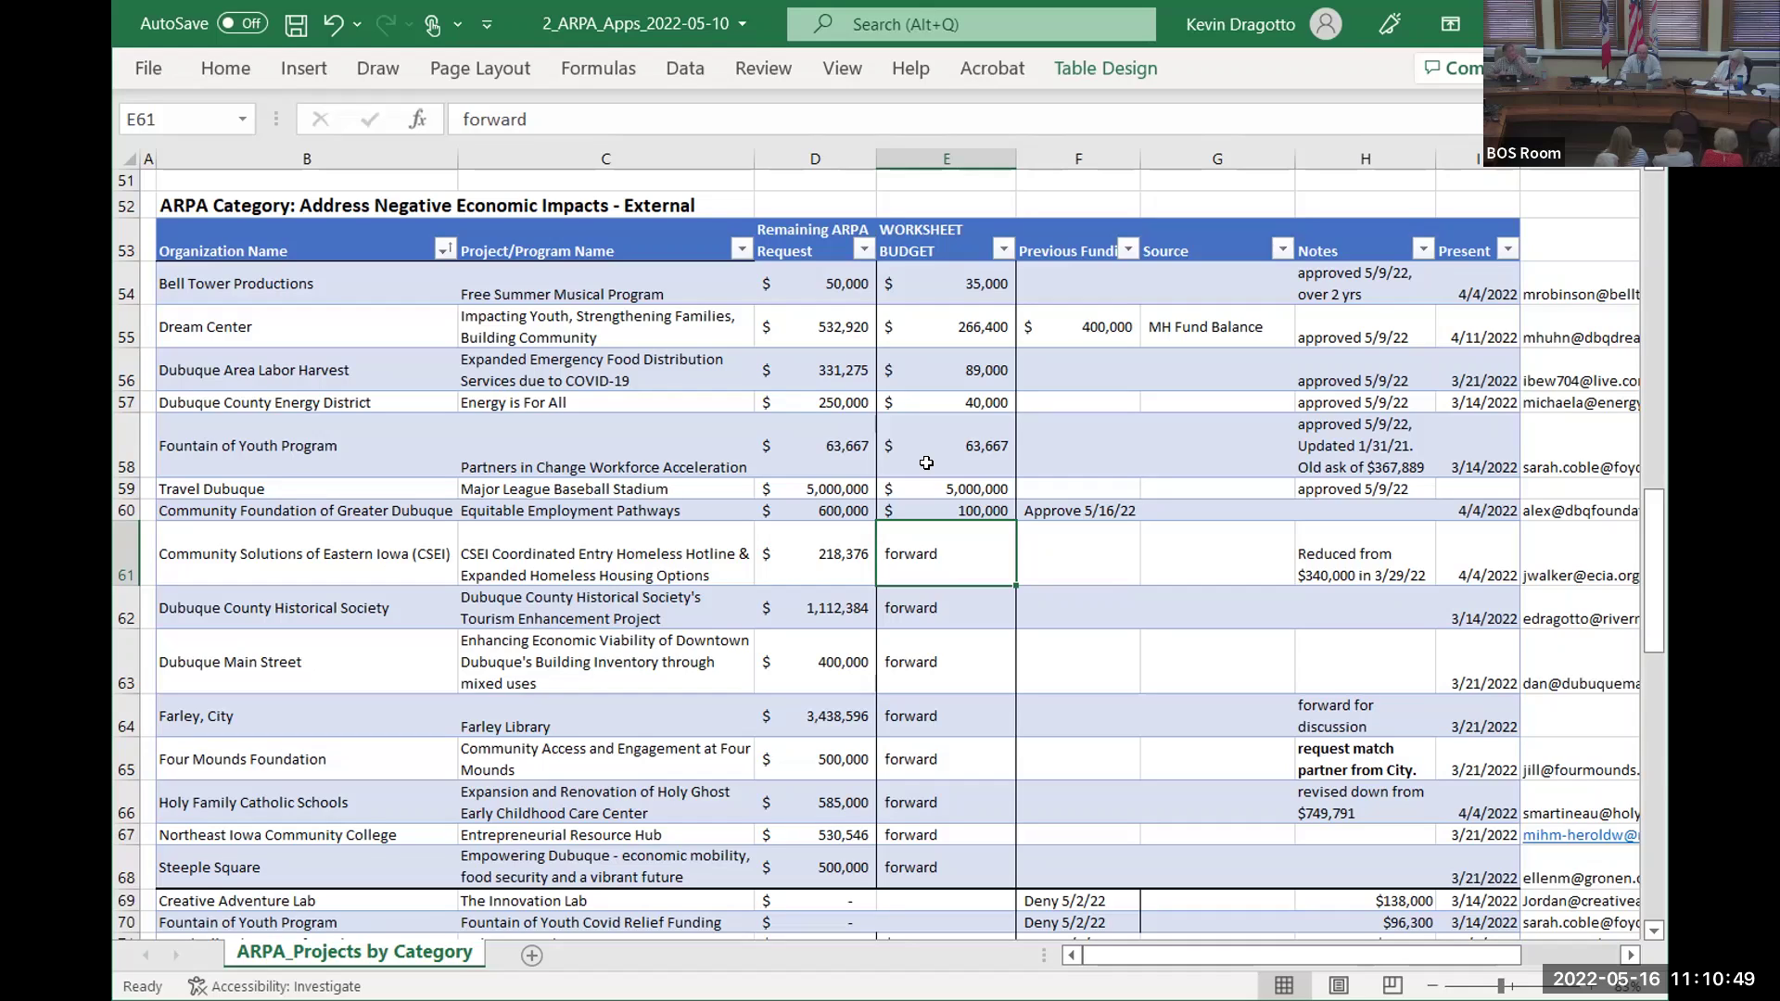
text(105)
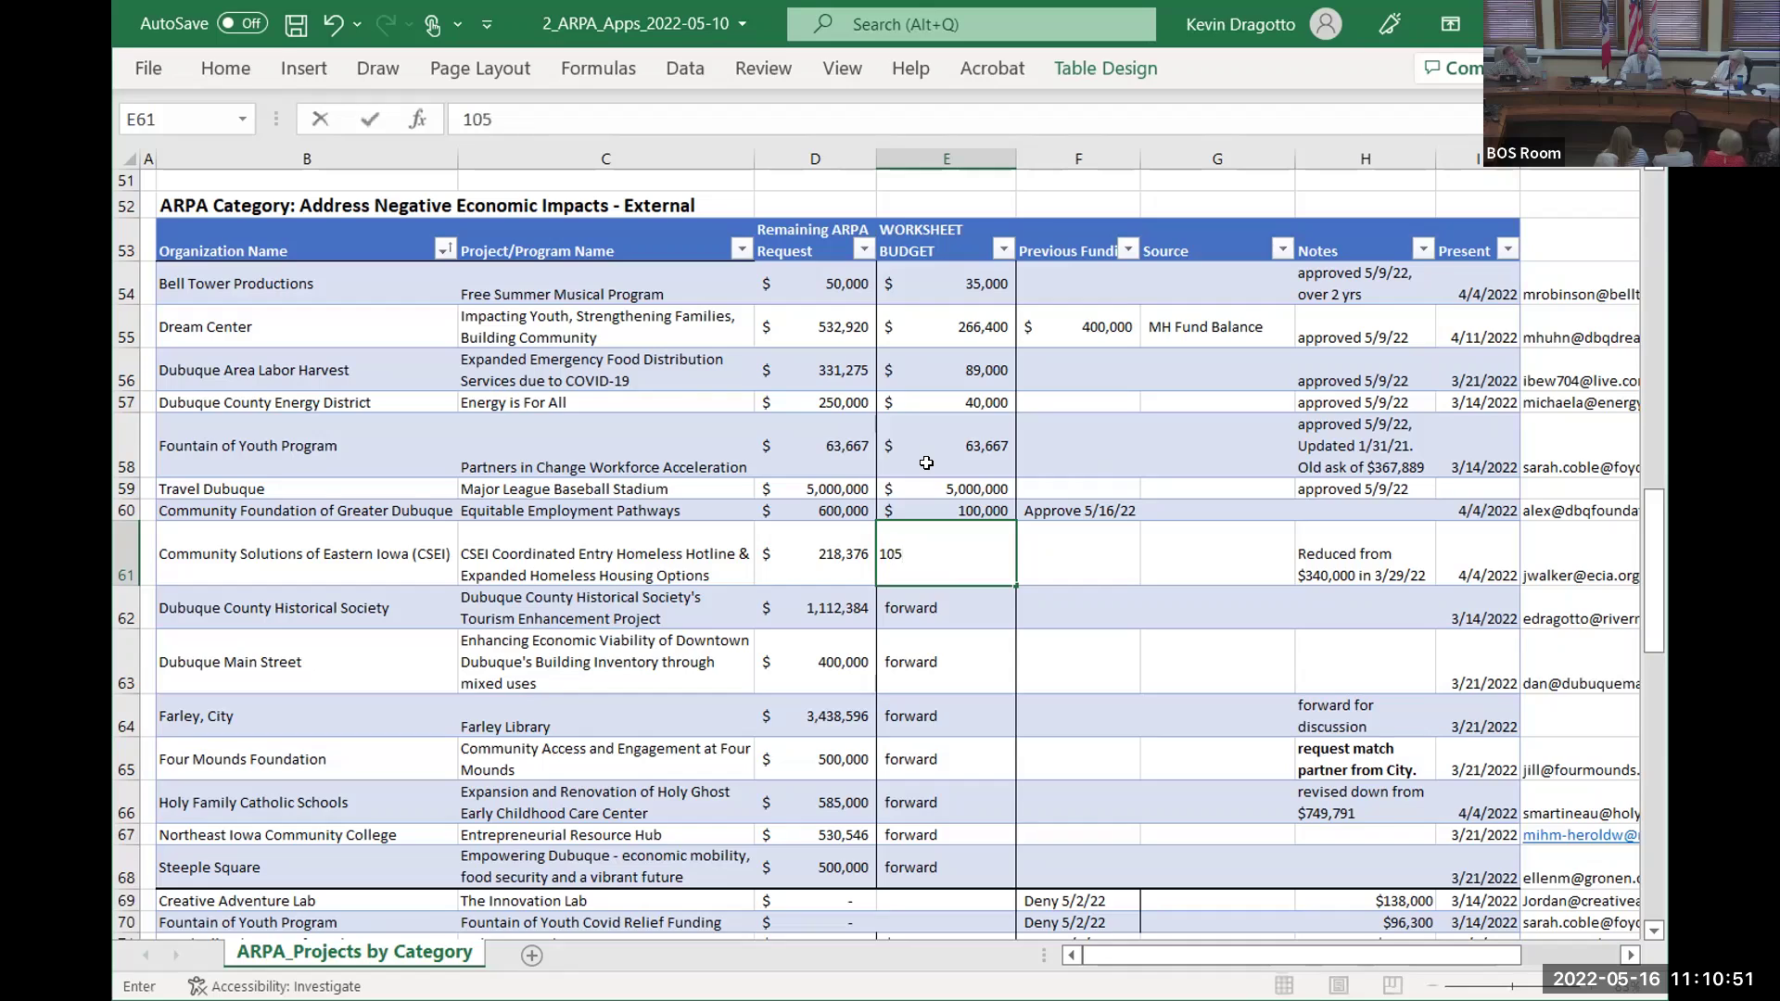
text(,000)
key(Tab)
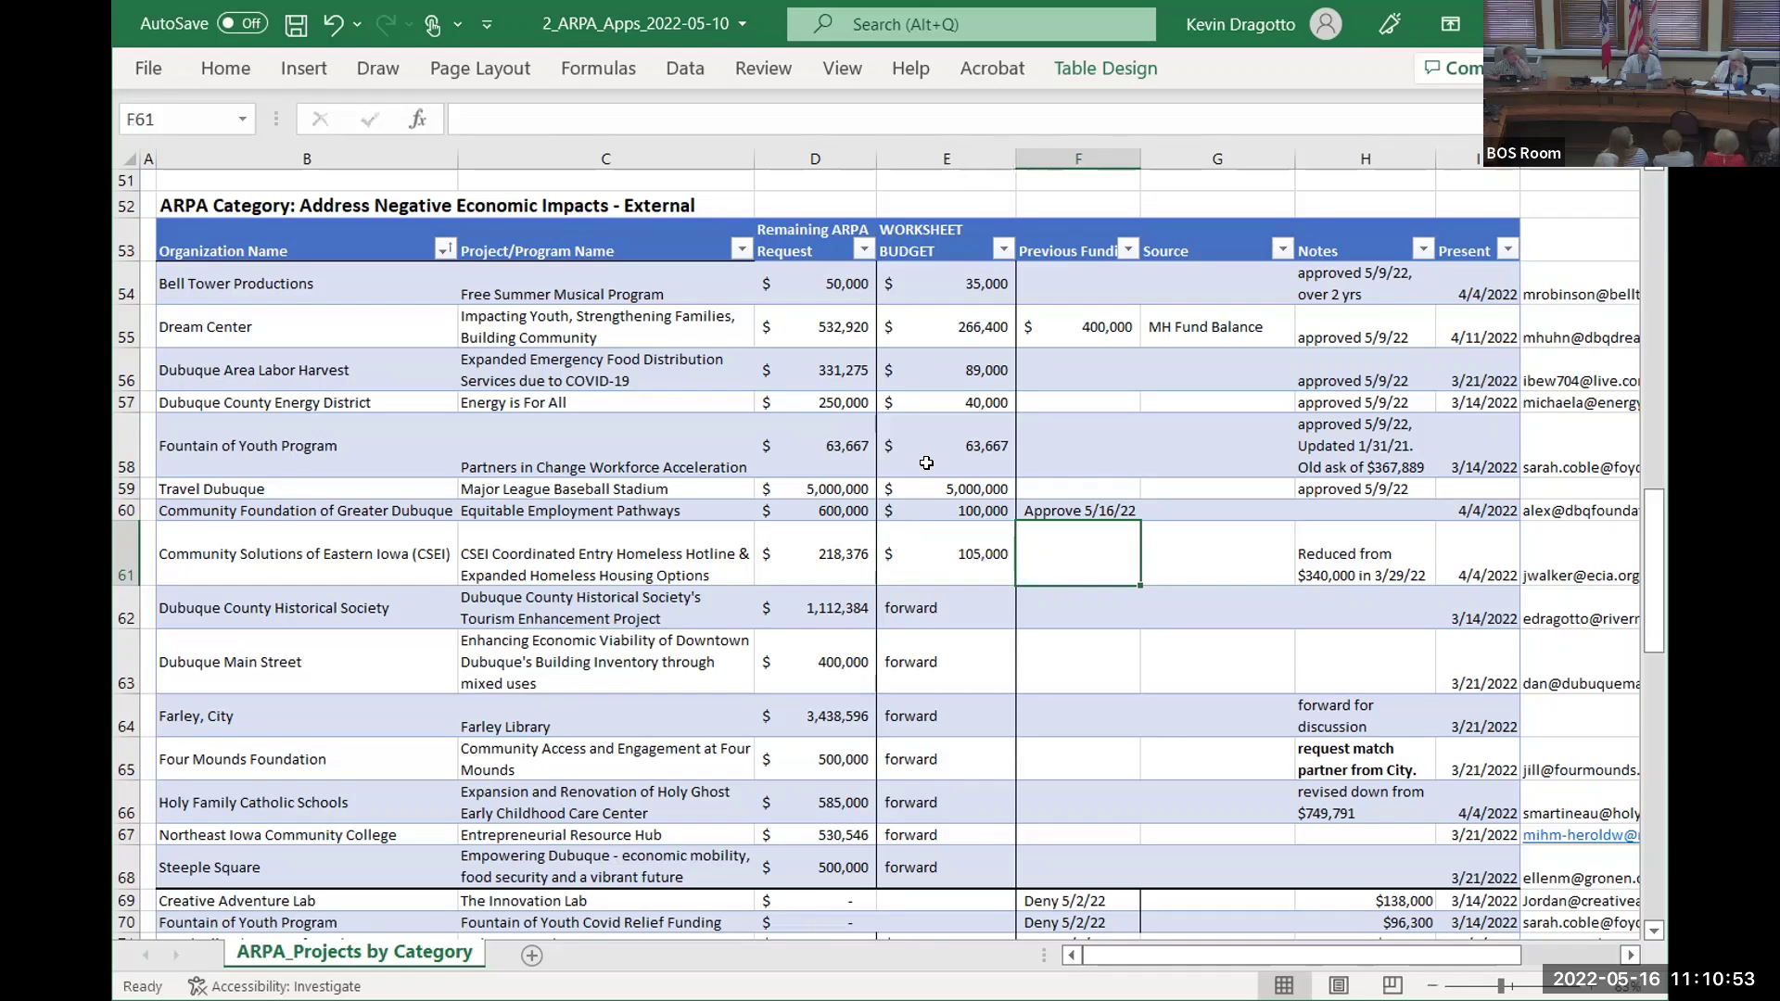
text(Approve)
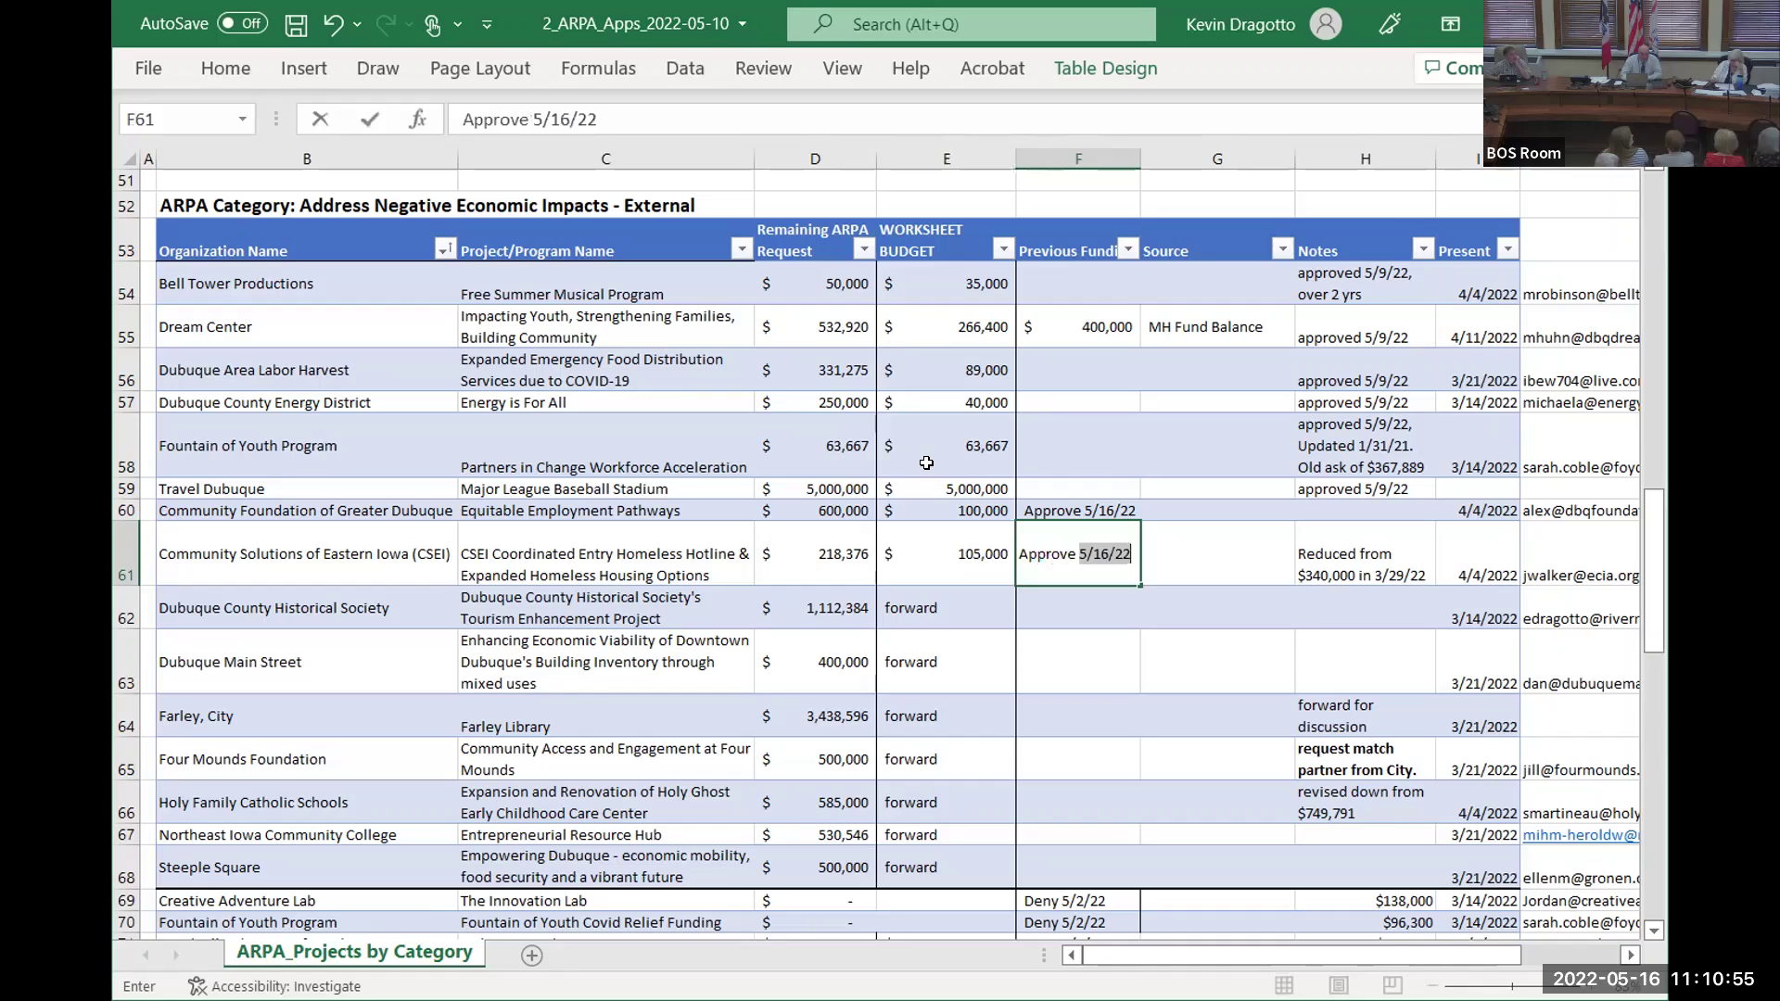
key(Return)
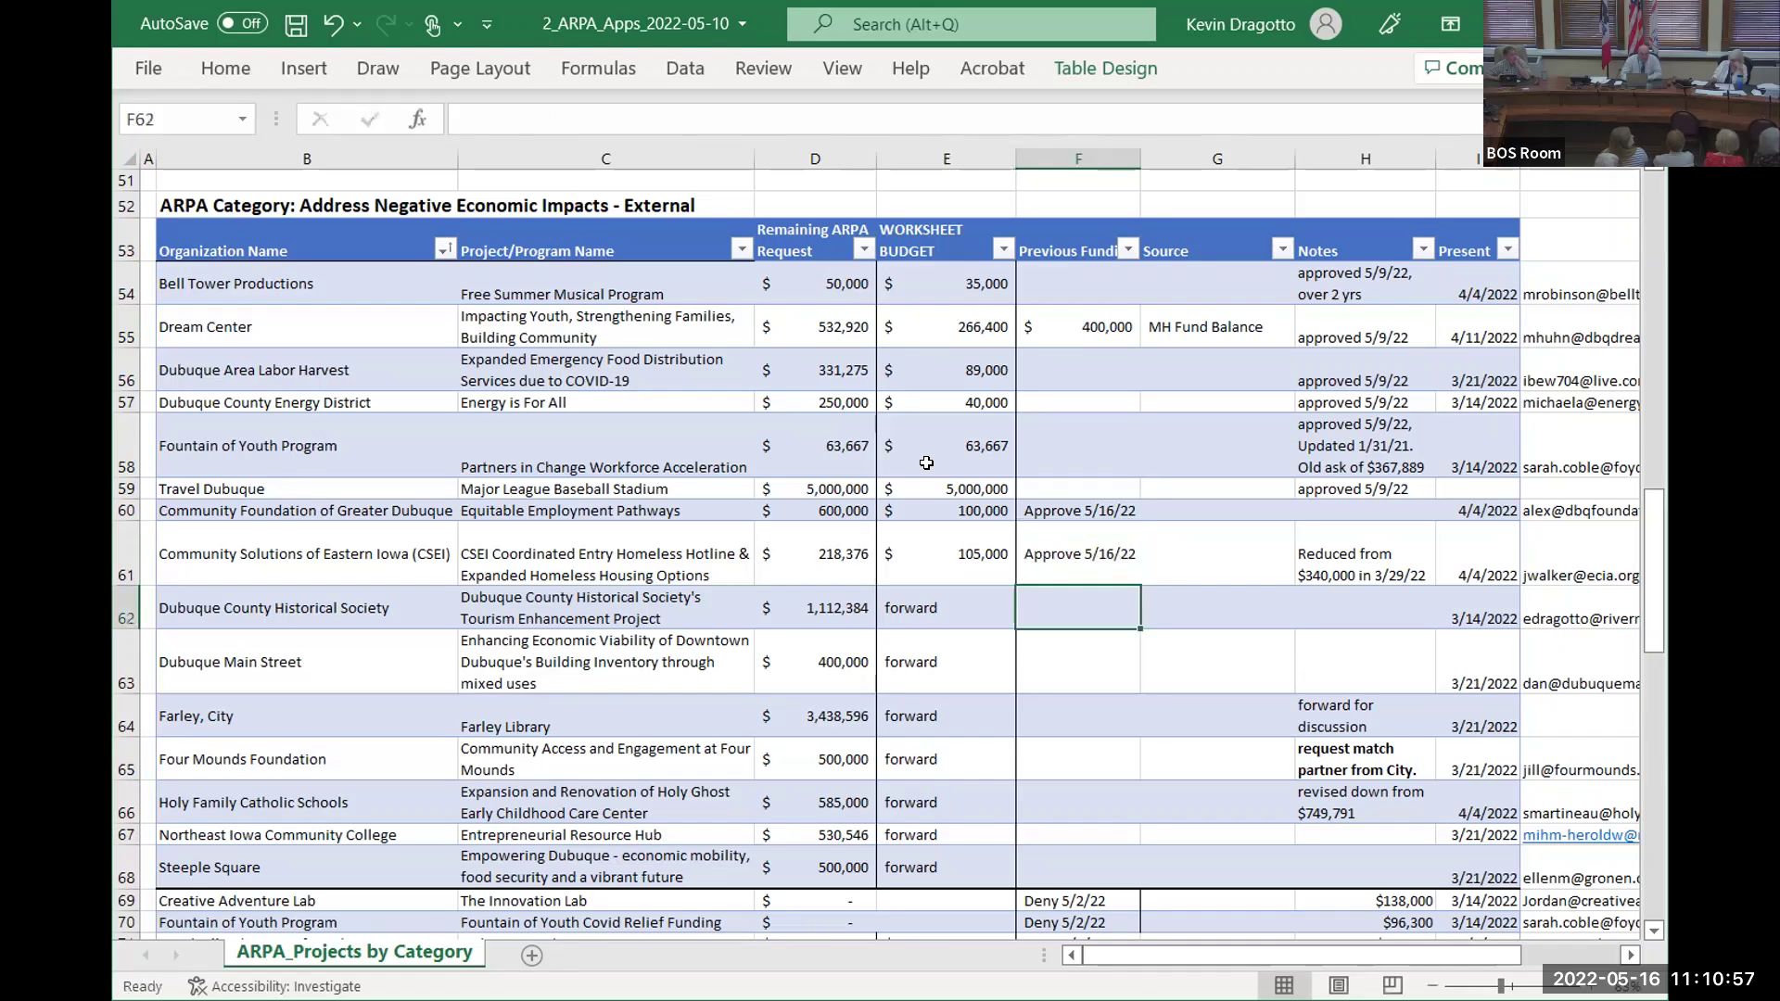
Step: Set Dubuque Main Street's worksheet budget to 130,000 and enter "Approve 5/16/22" in its Previous Funding column
key(Left)
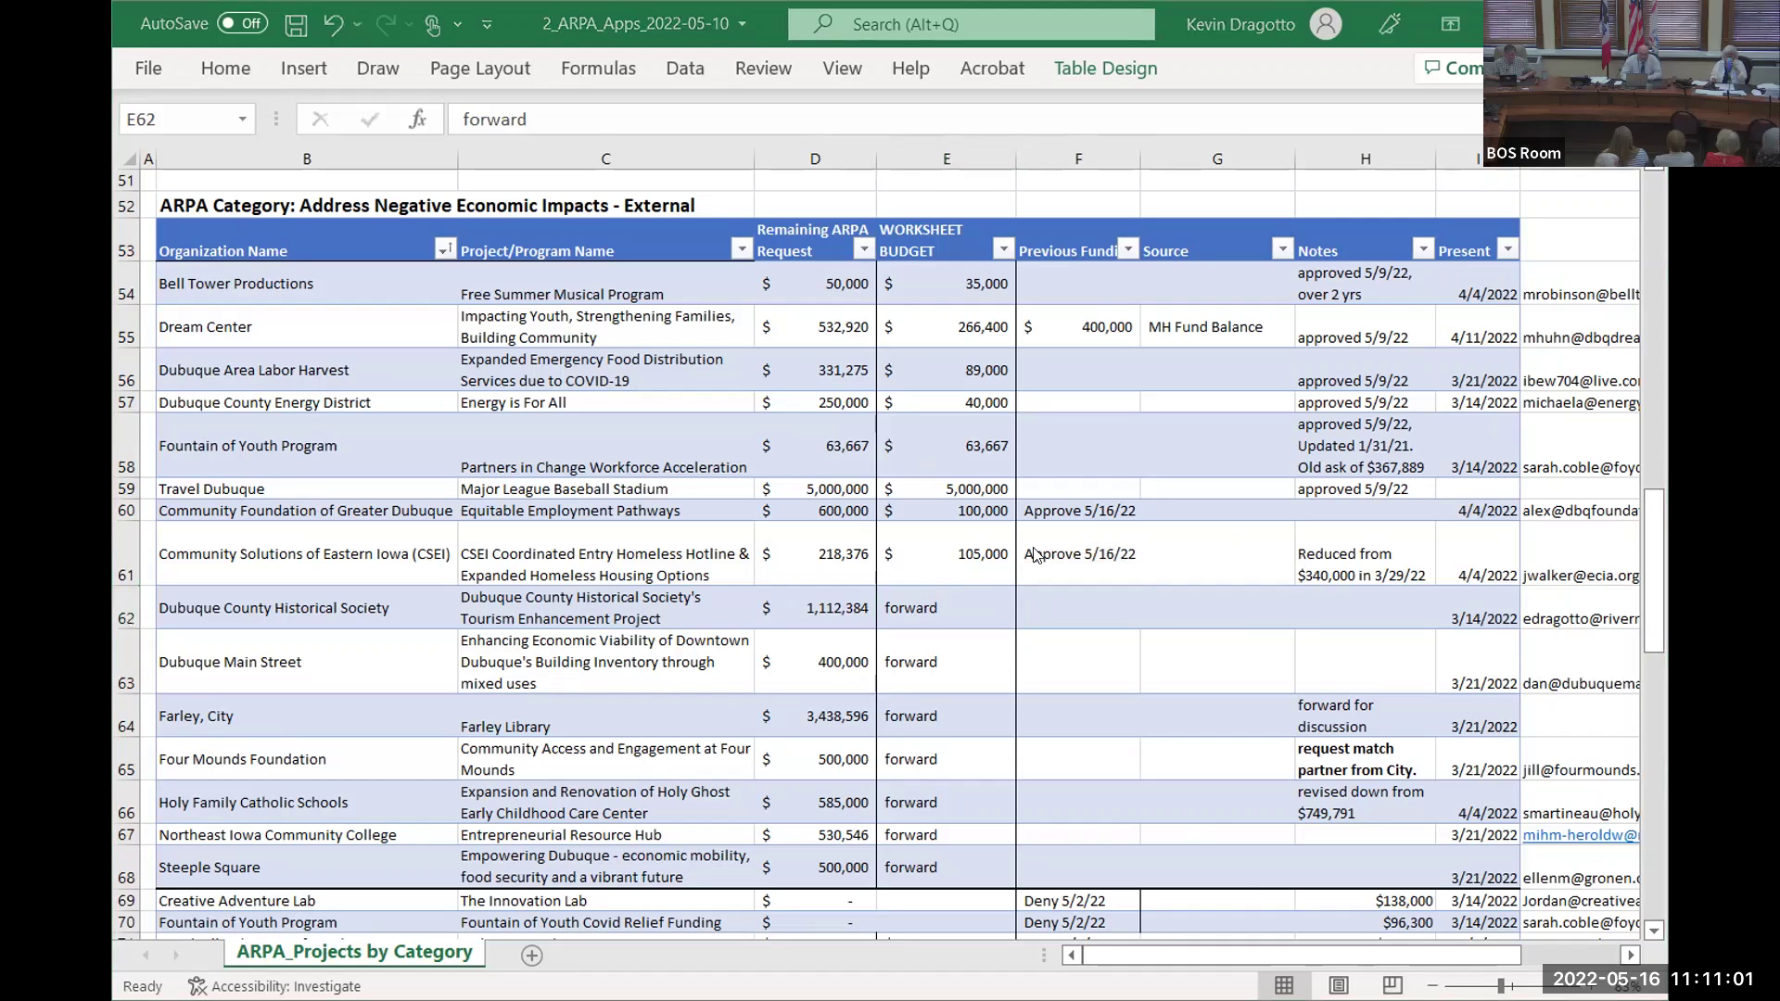
click(1361, 140)
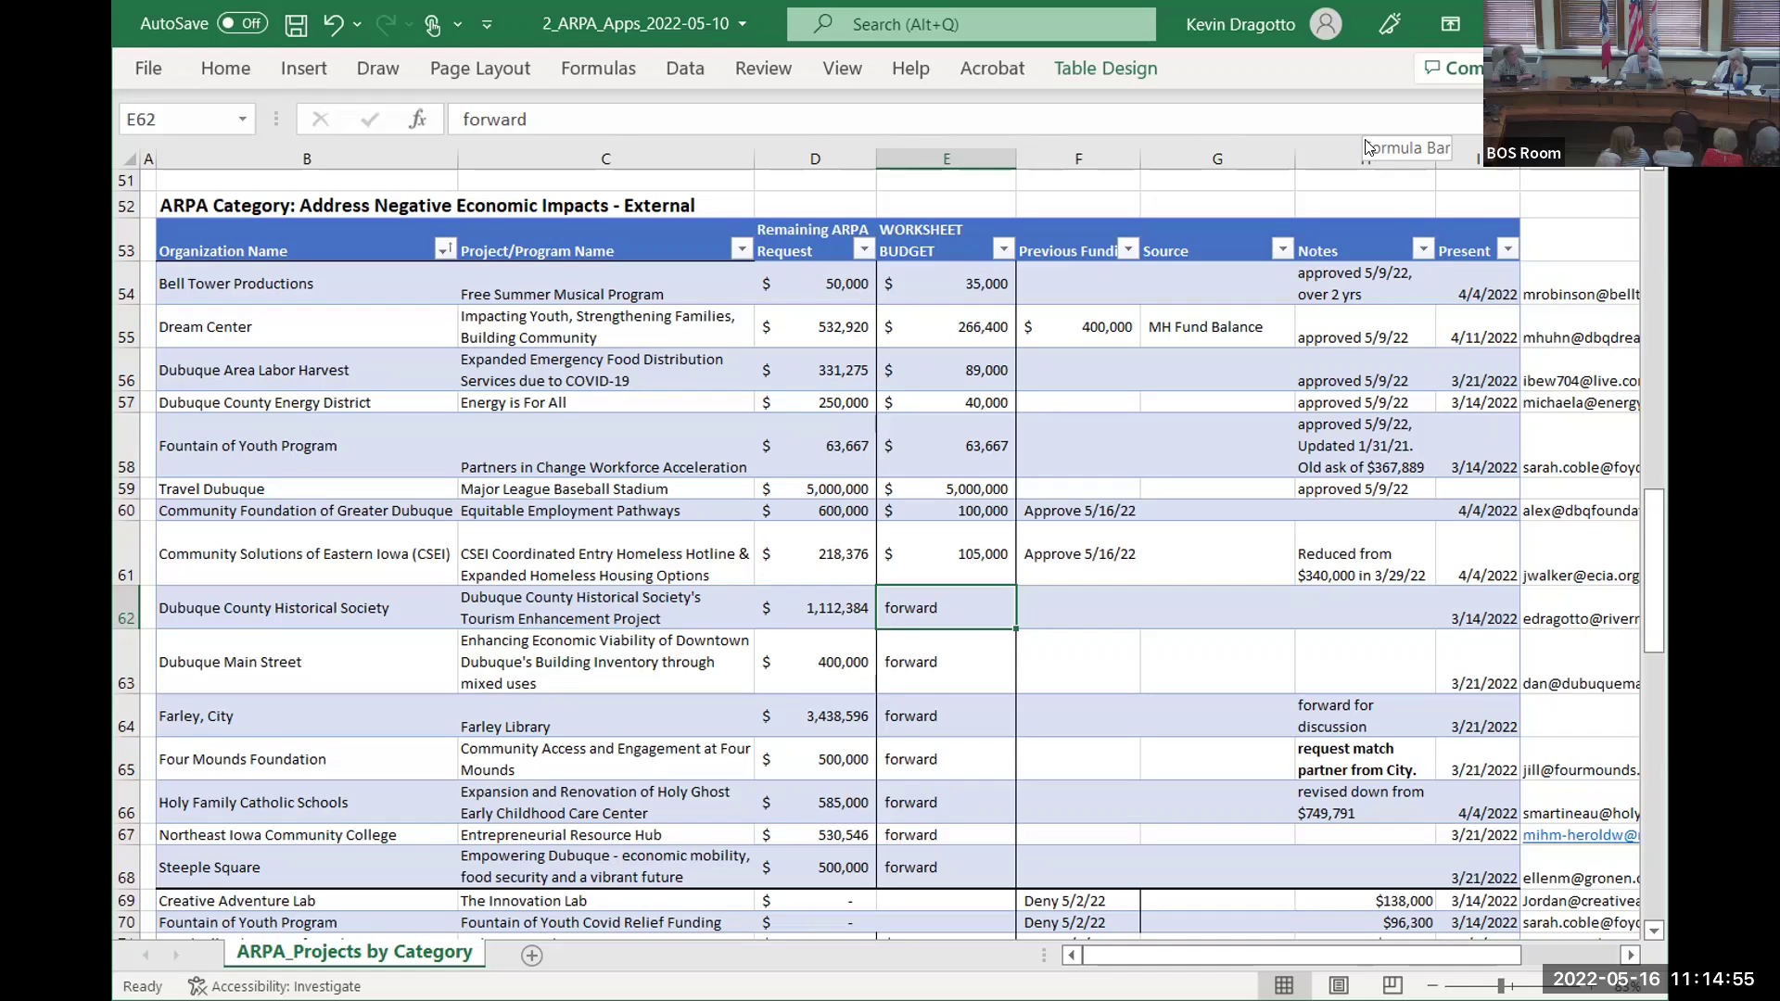
key(Down)
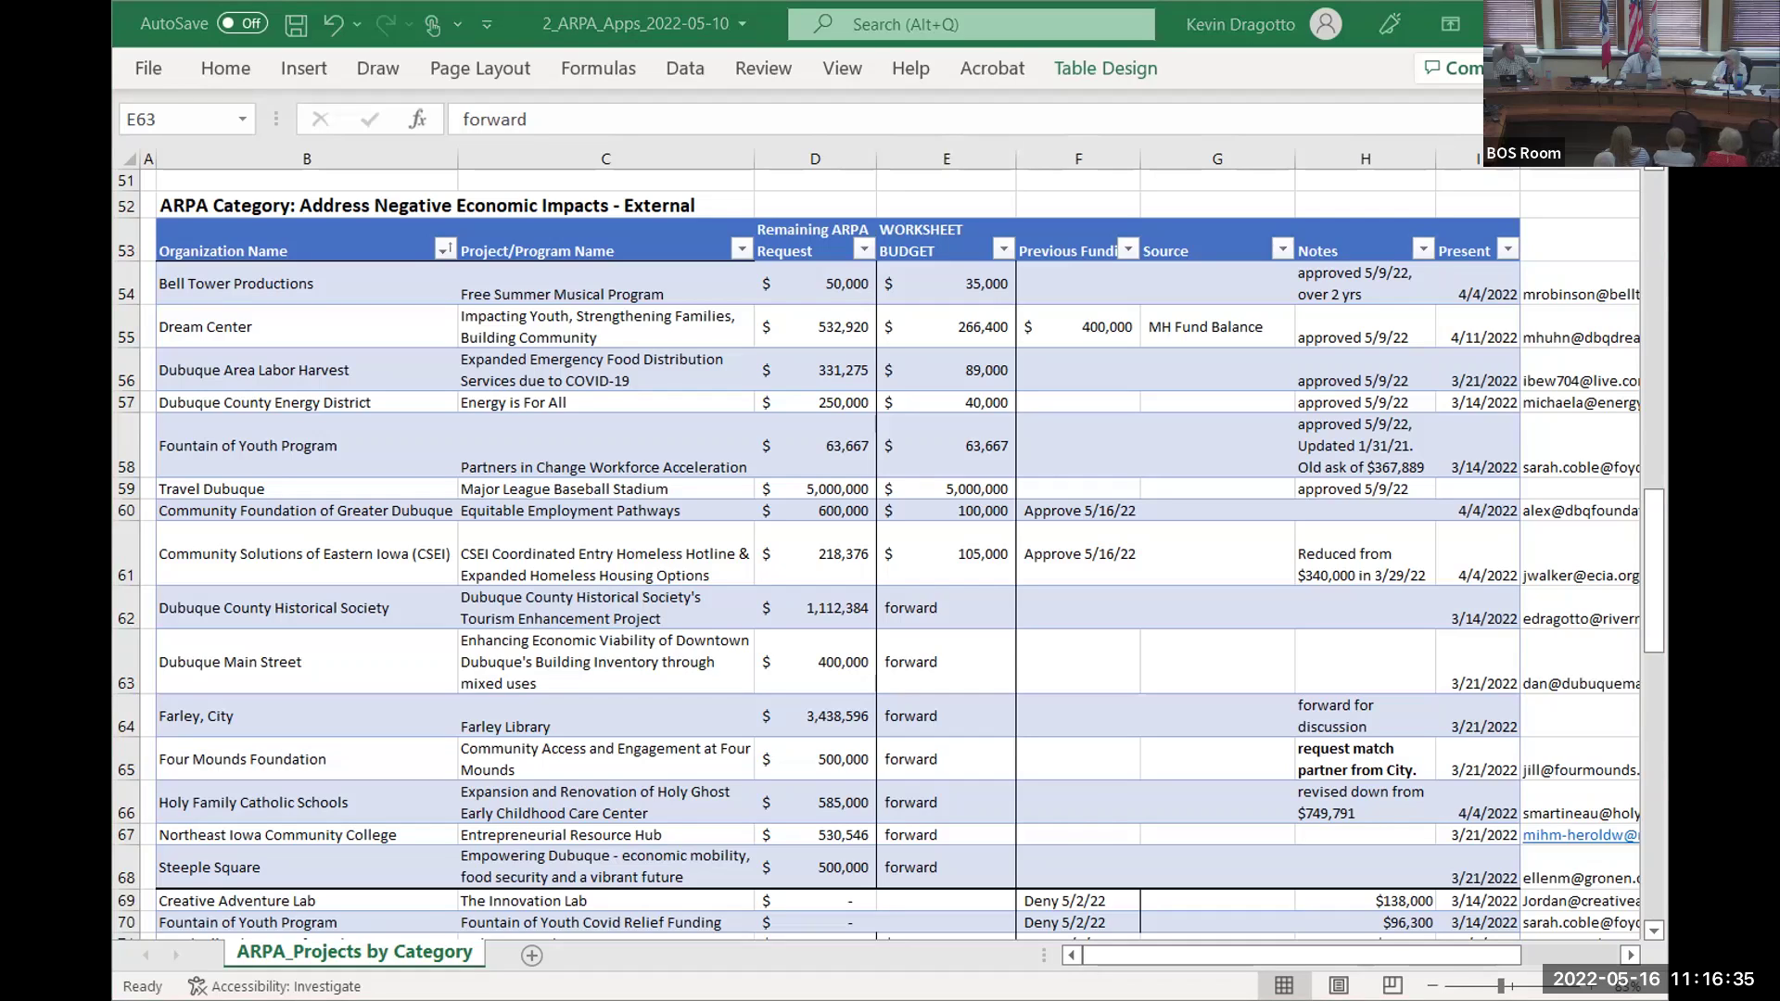
key(alt+Tab)
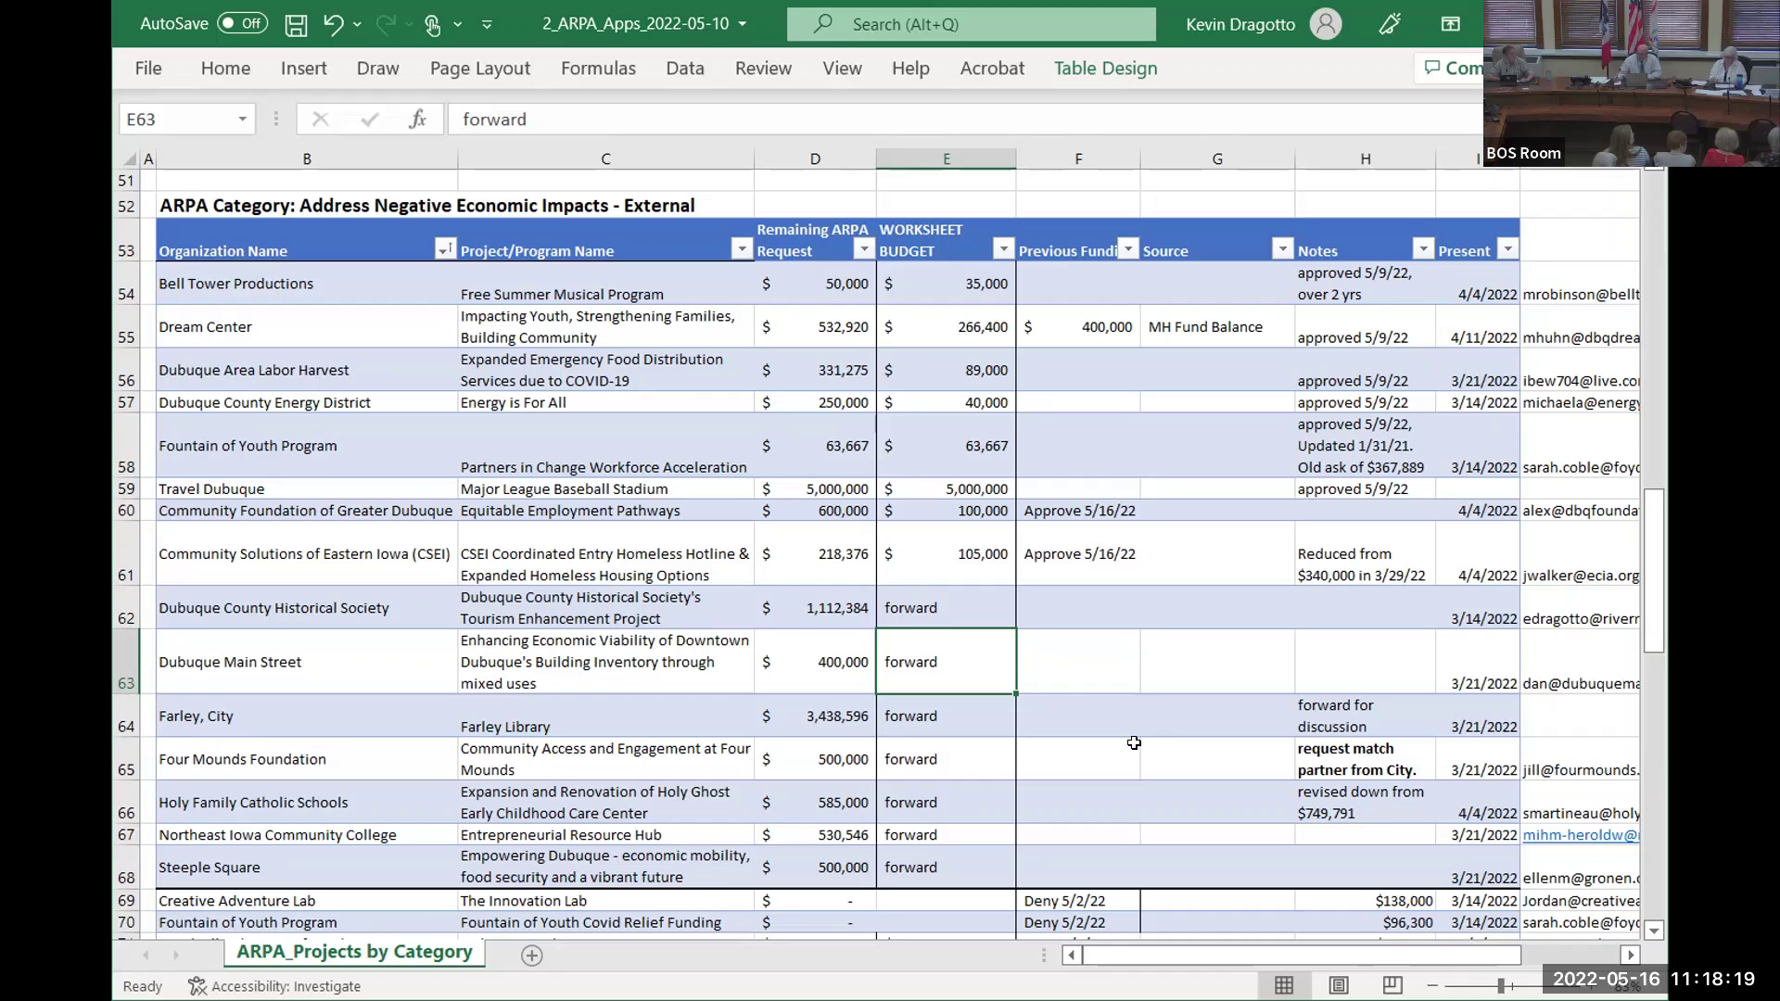
text(130,0000)
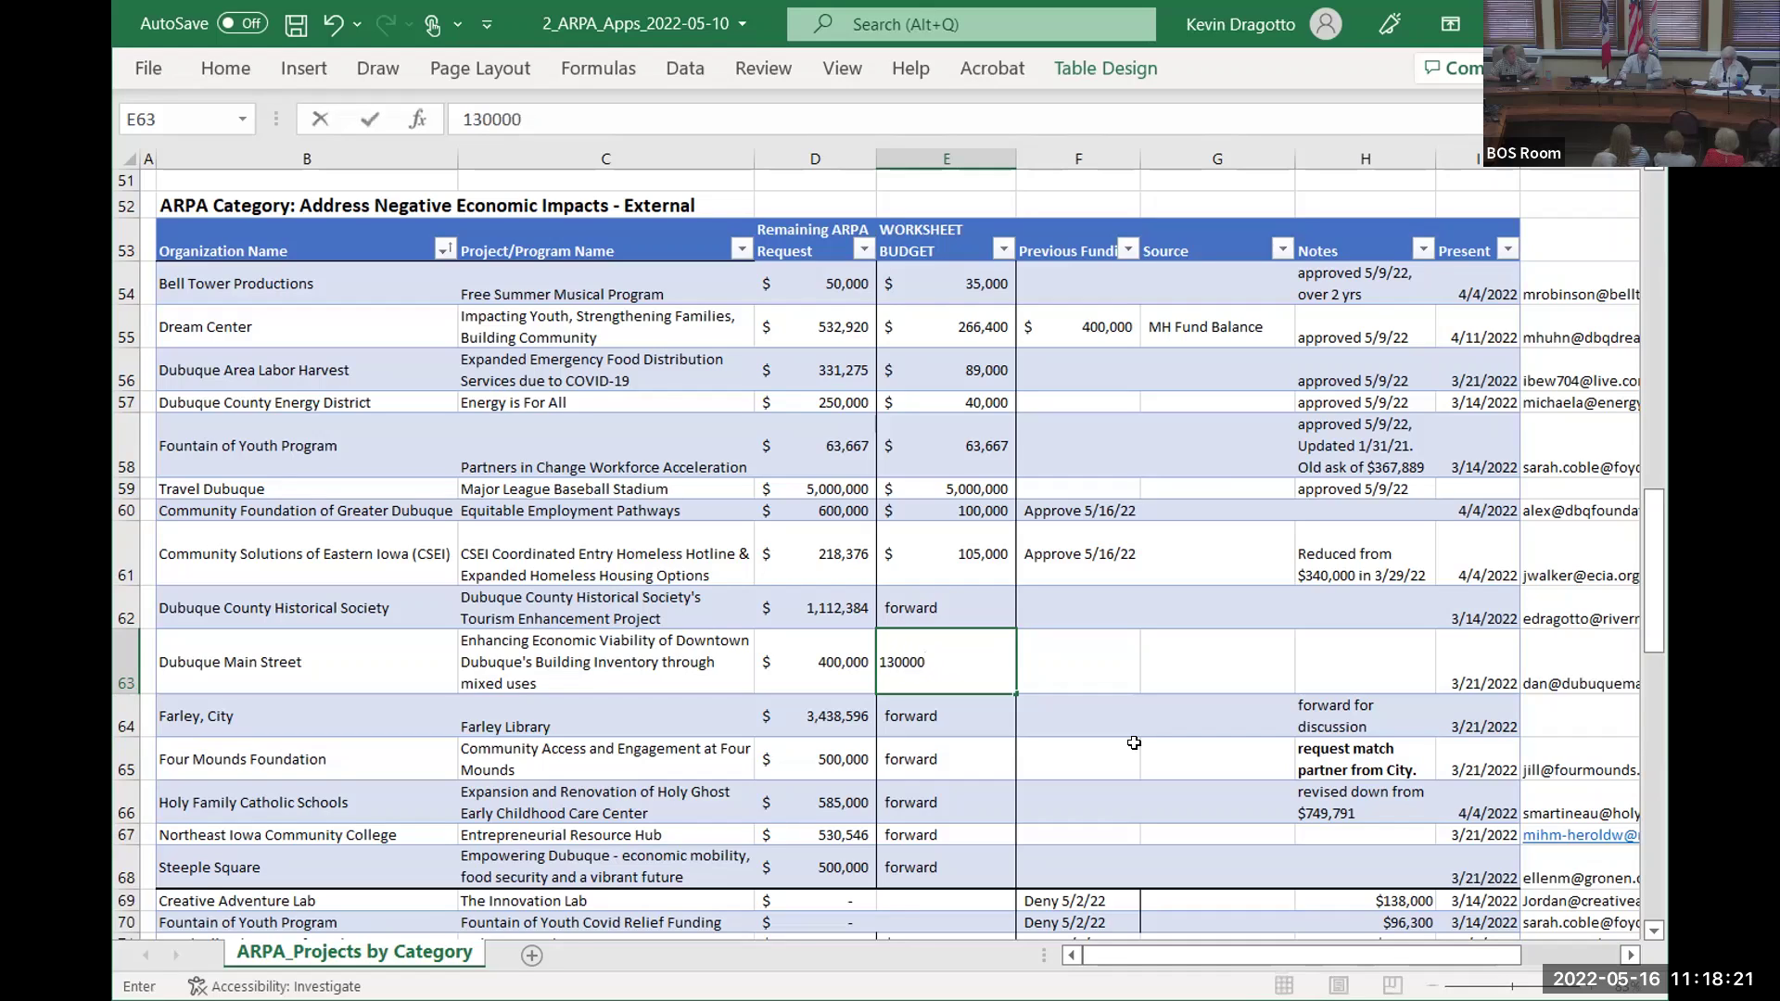
key(Tab)
text(App)
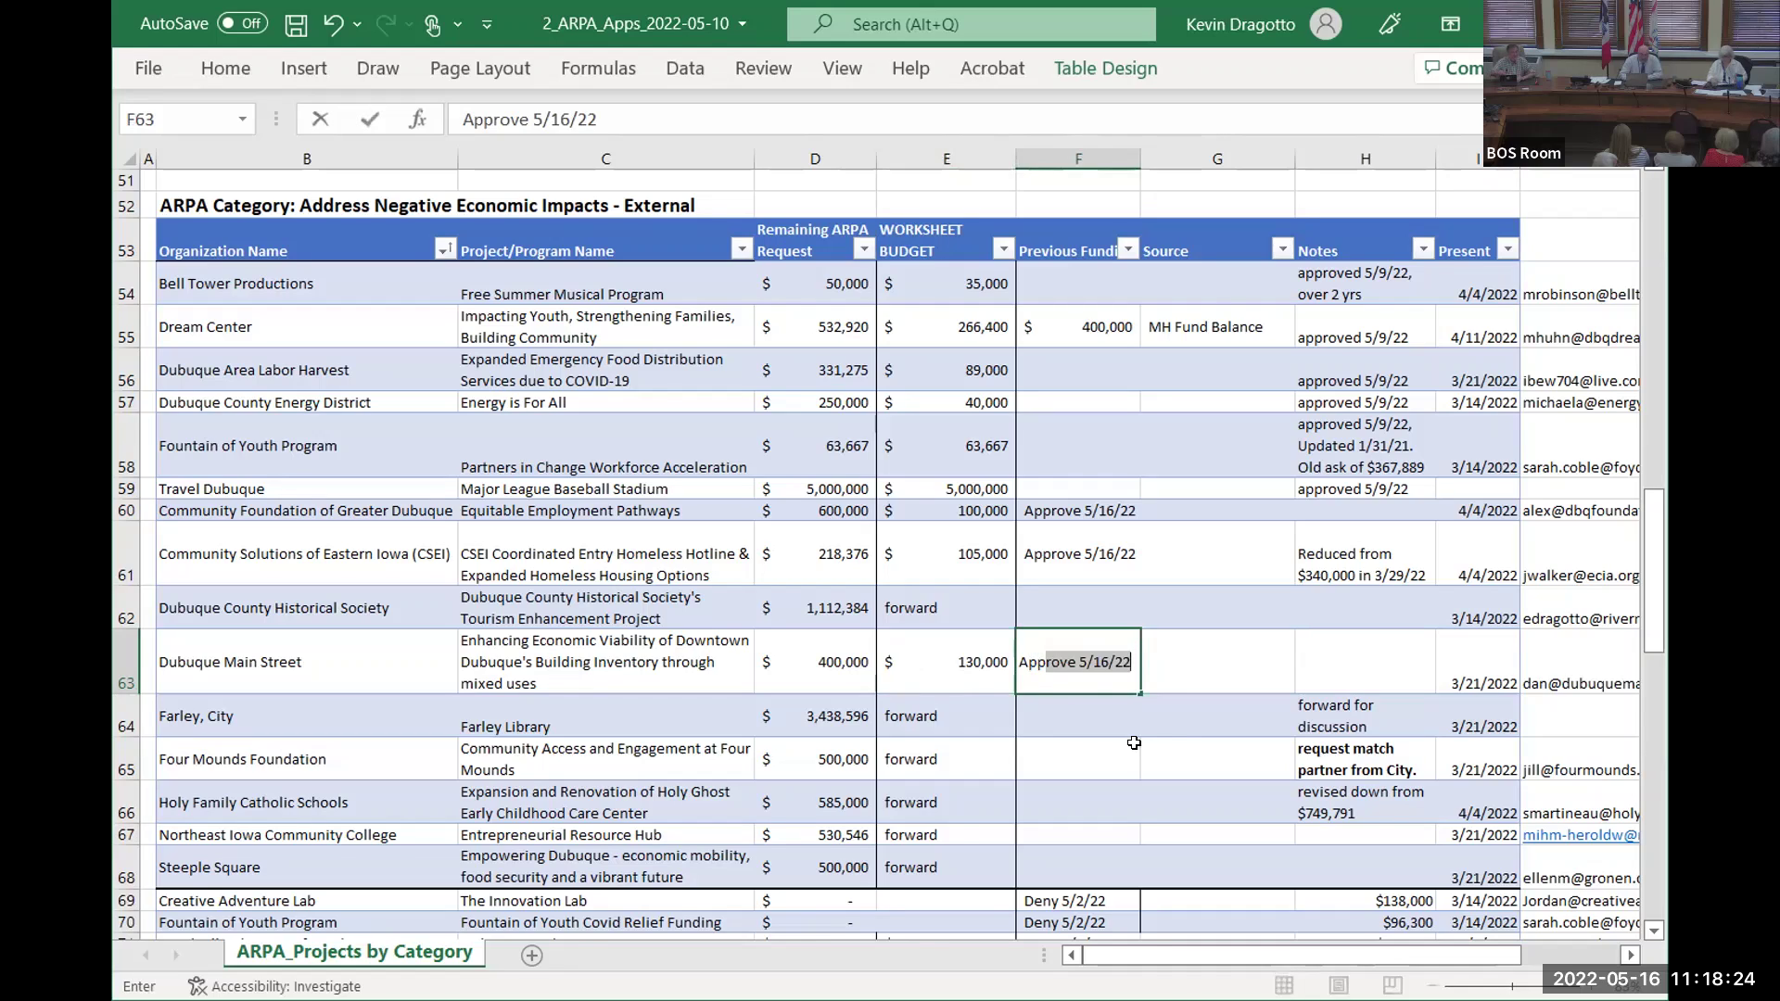
key(Return)
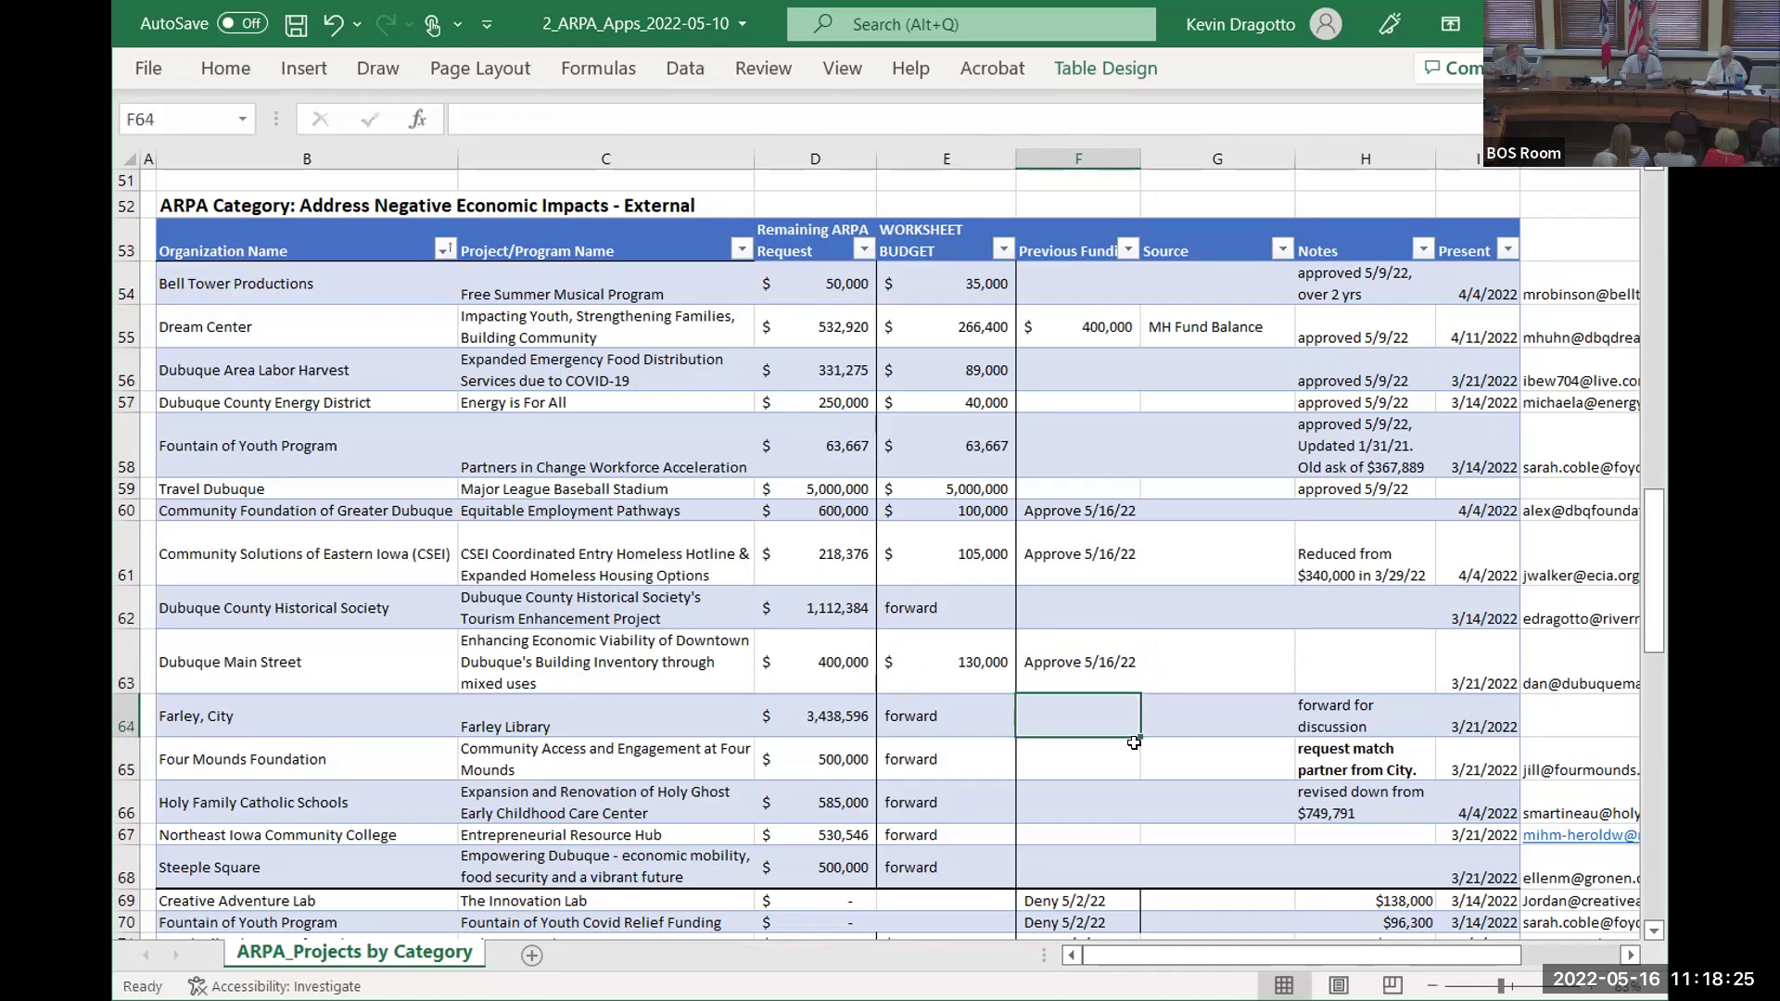
key(Left)
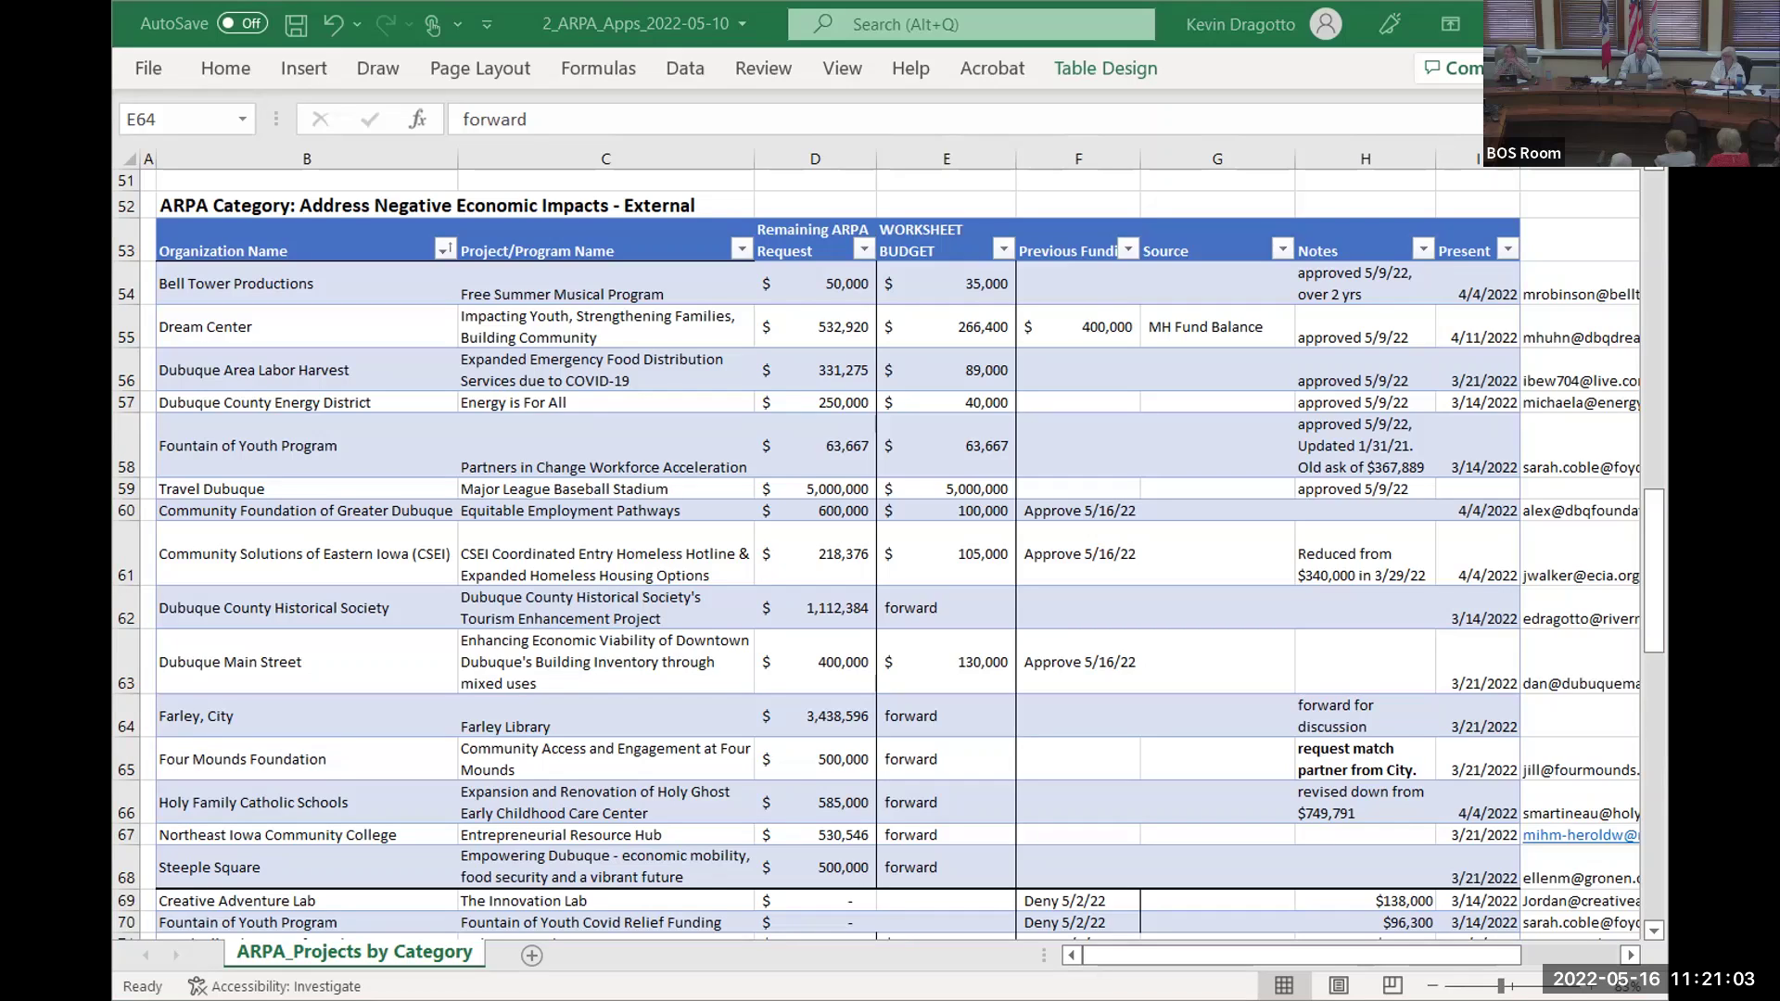
Step: Switch to Outlook and choose Text Only as the file format for the message
key(alt+Tab)
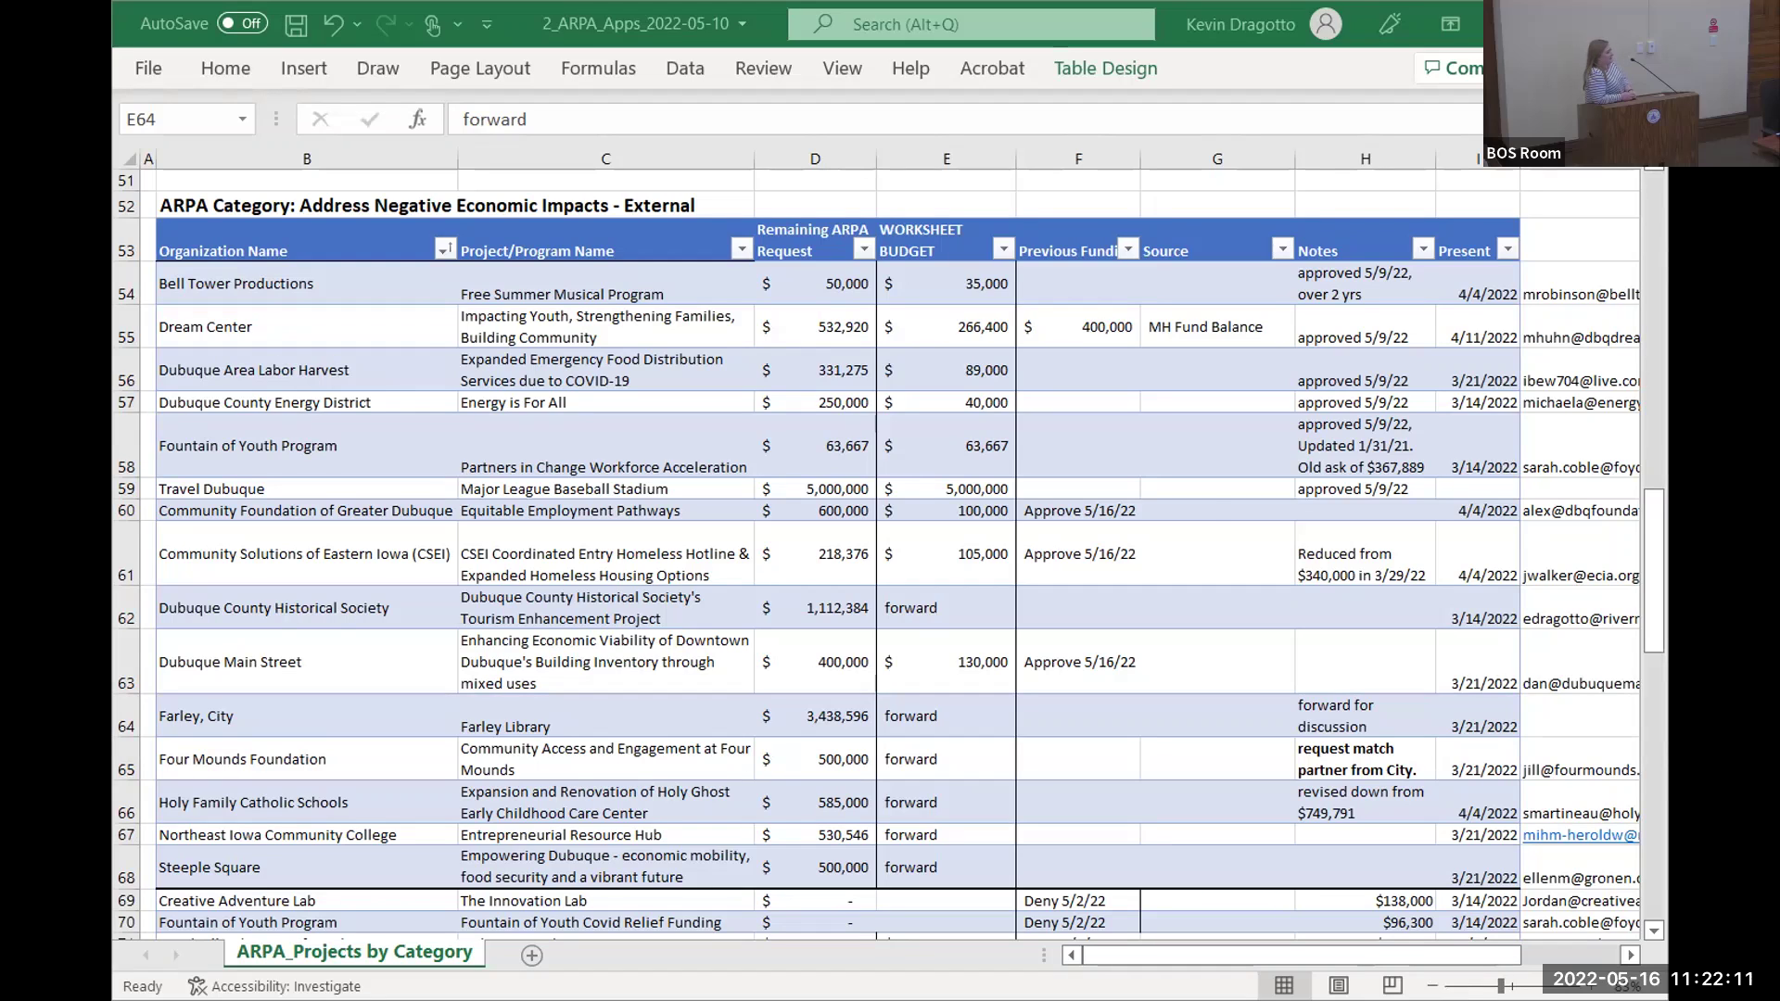
key(alt+Down)
key(Down)
key(Up)
key(Up)
key(Up)
key(Up)
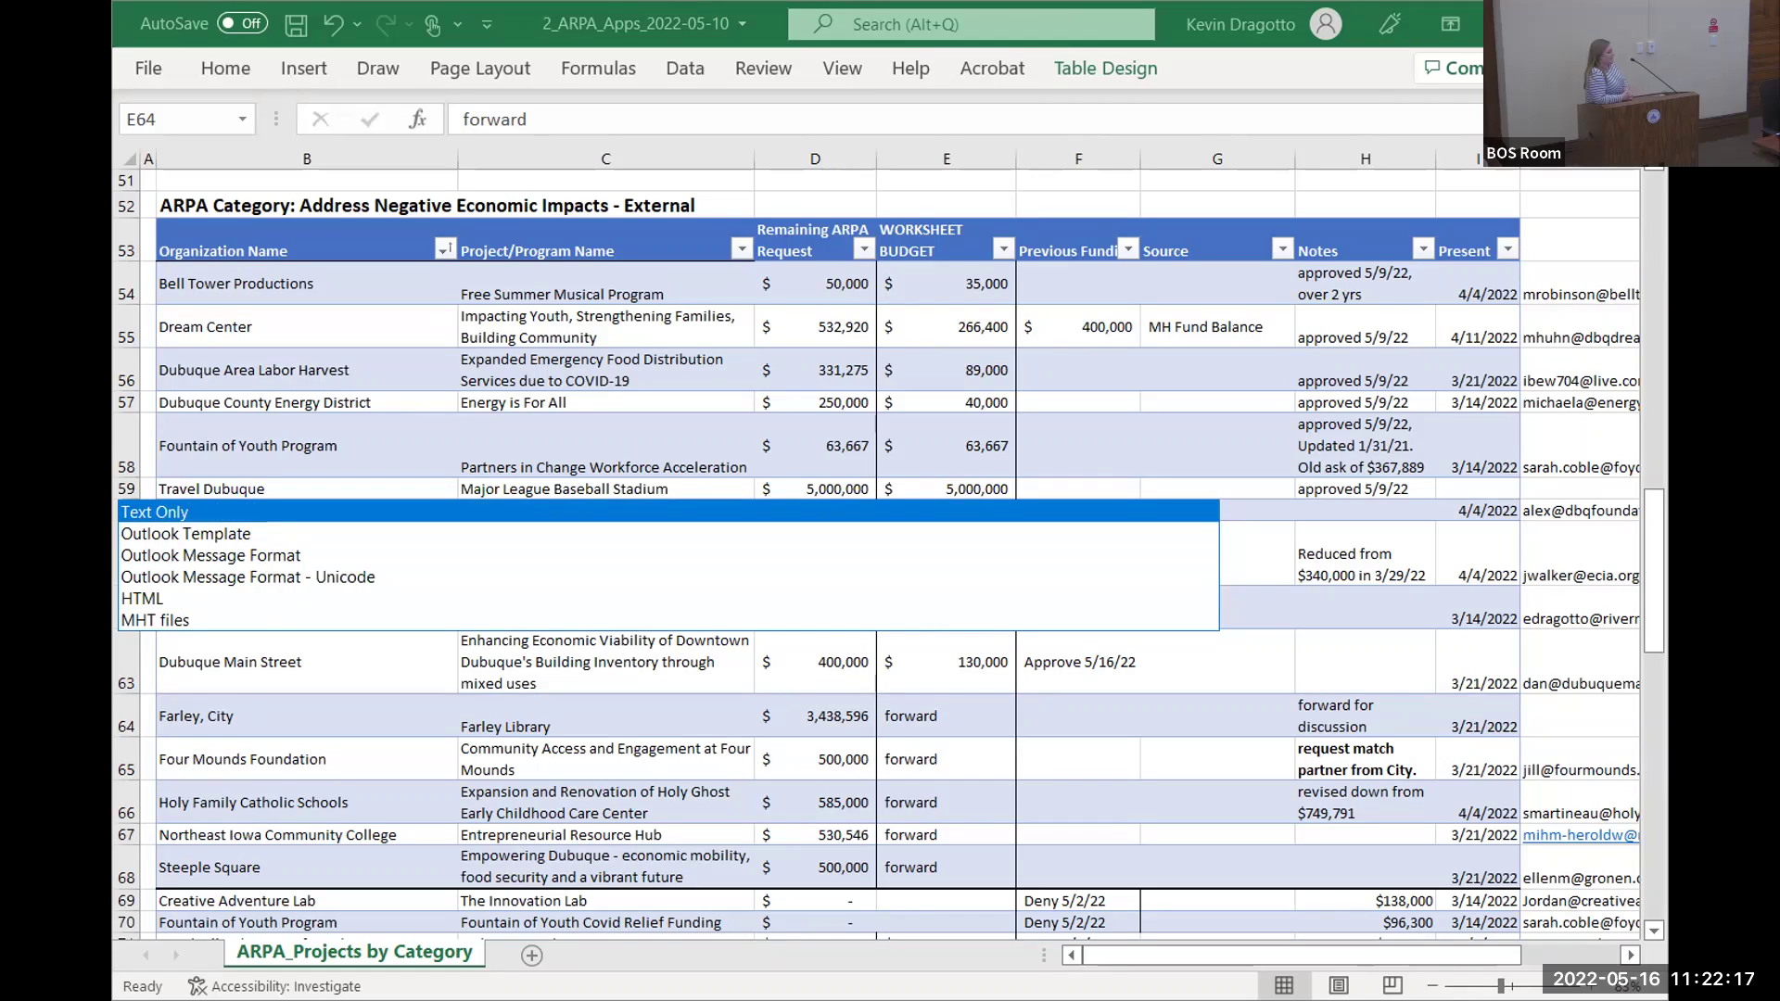
key(Return)
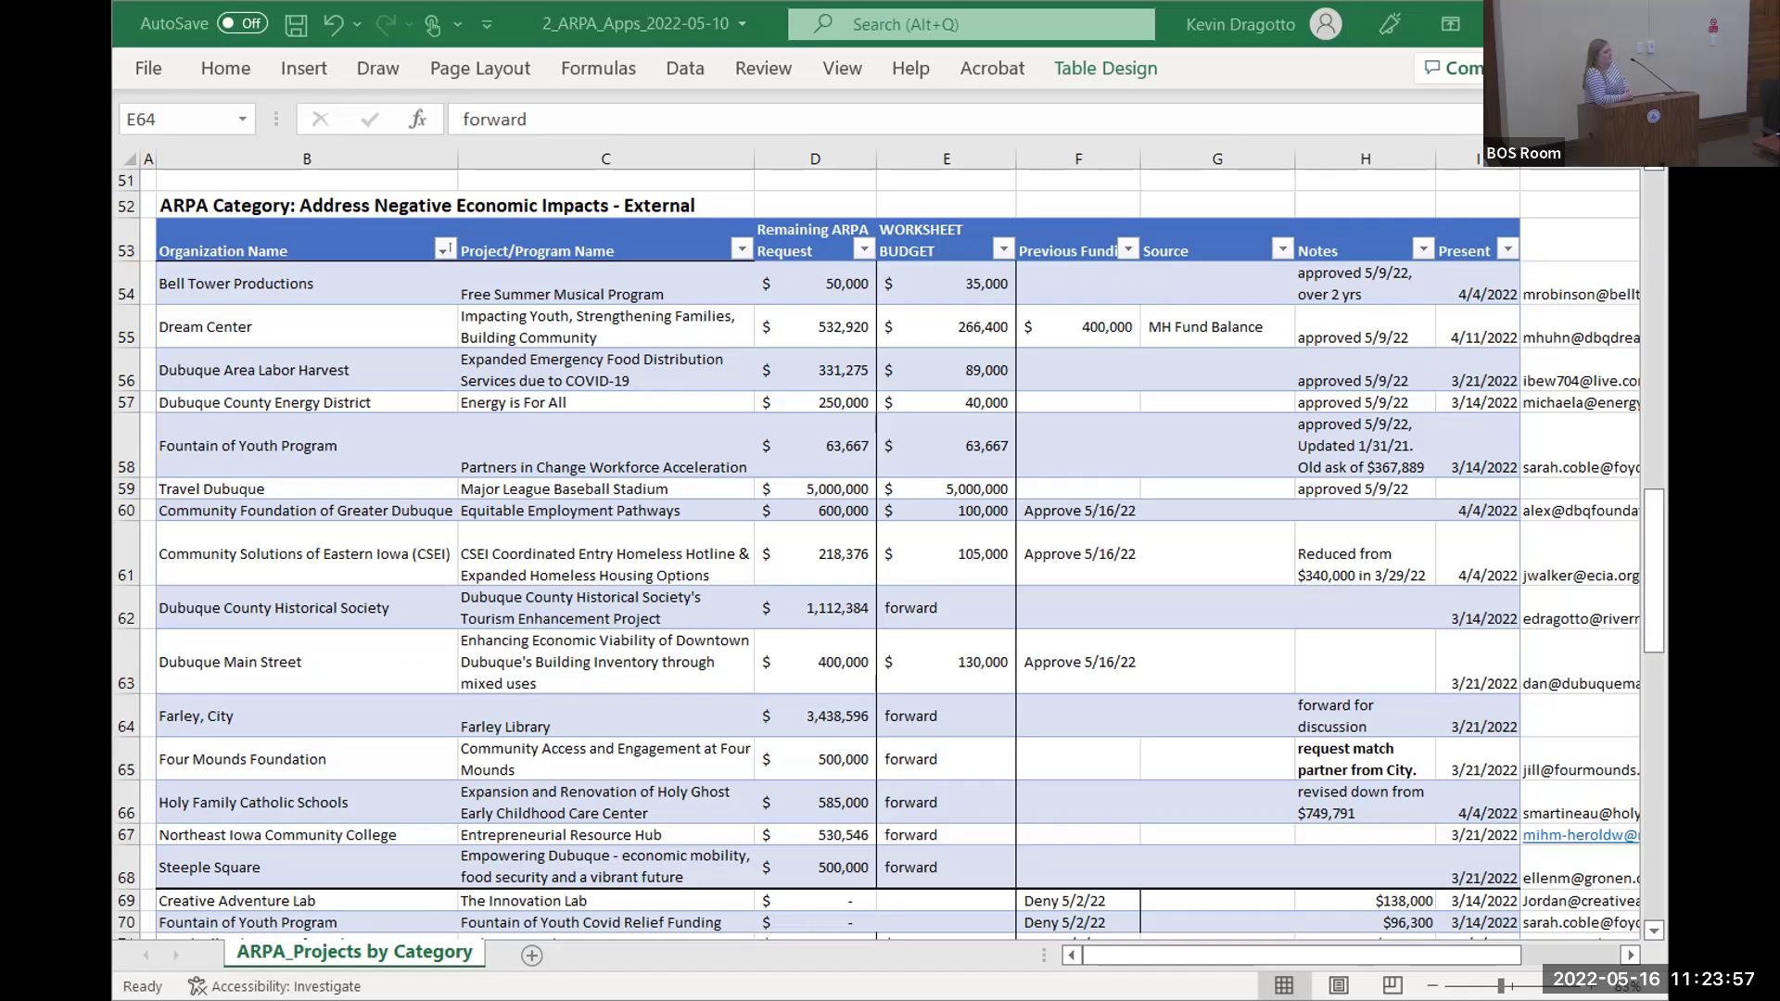
Step: Set the worksheet budget for the Holy Family Catholic Schools request to 400,000 and enter "Approve 5/16/22" under Previous Funding
click(937, 715)
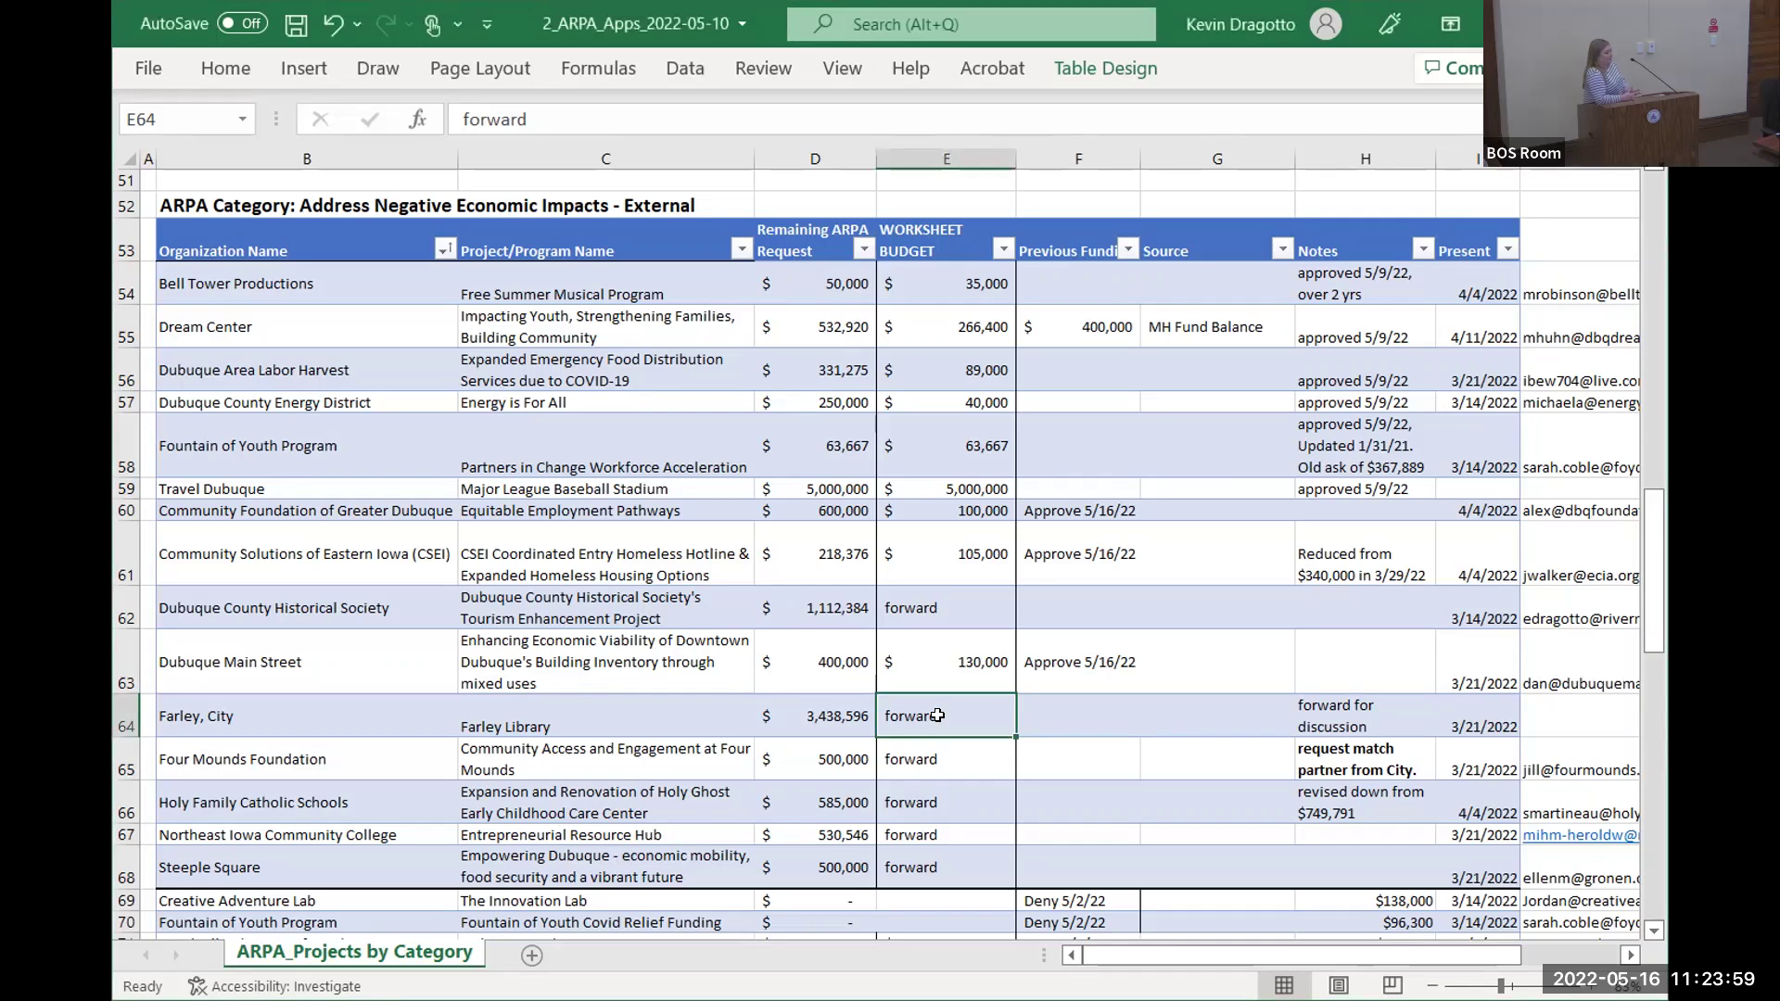
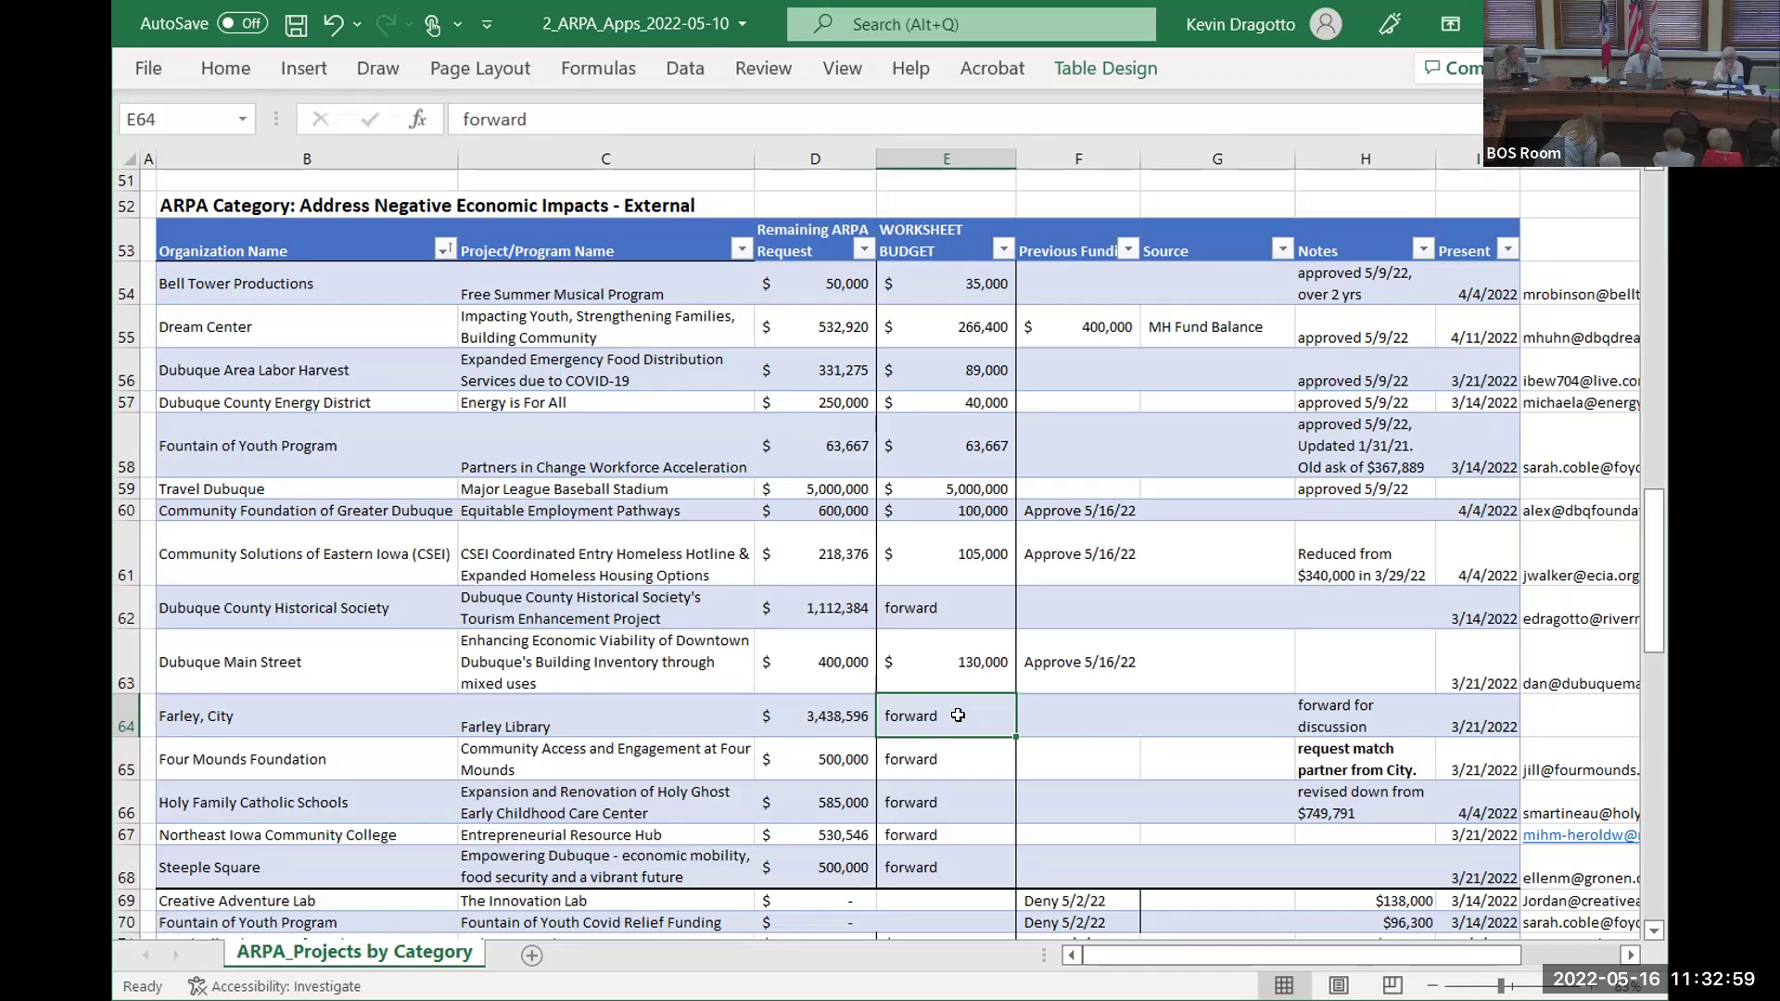
key(Down)
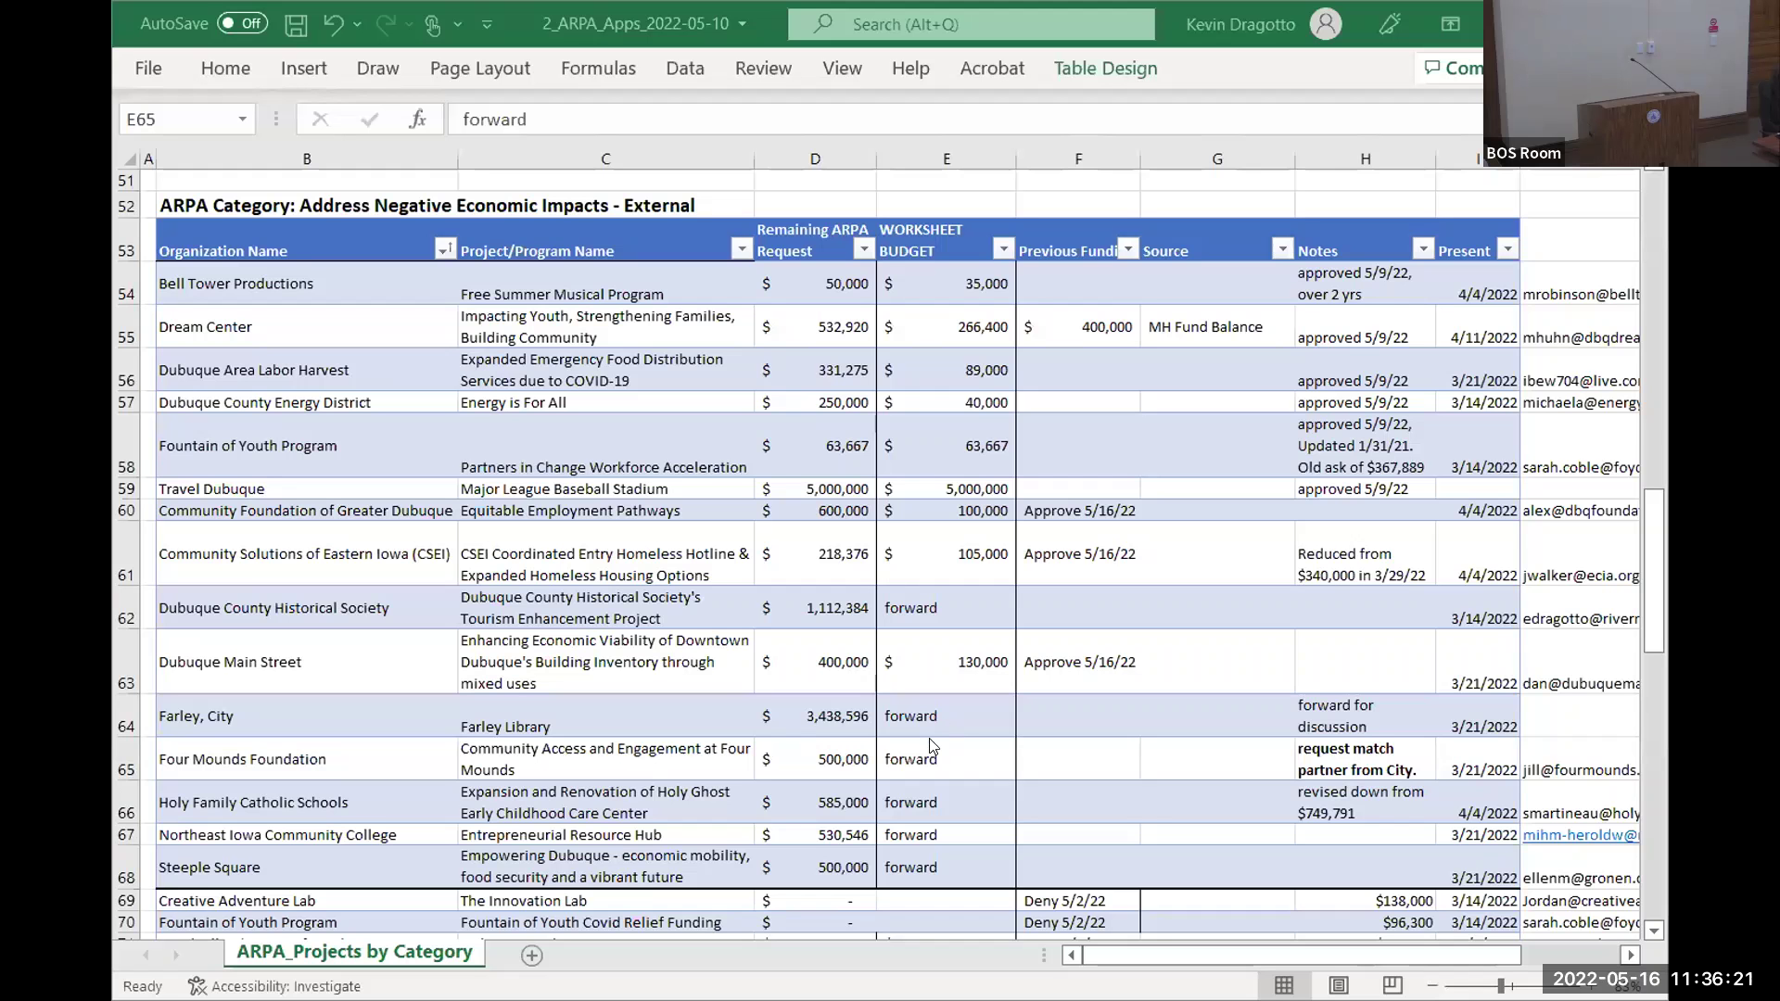
click(950, 756)
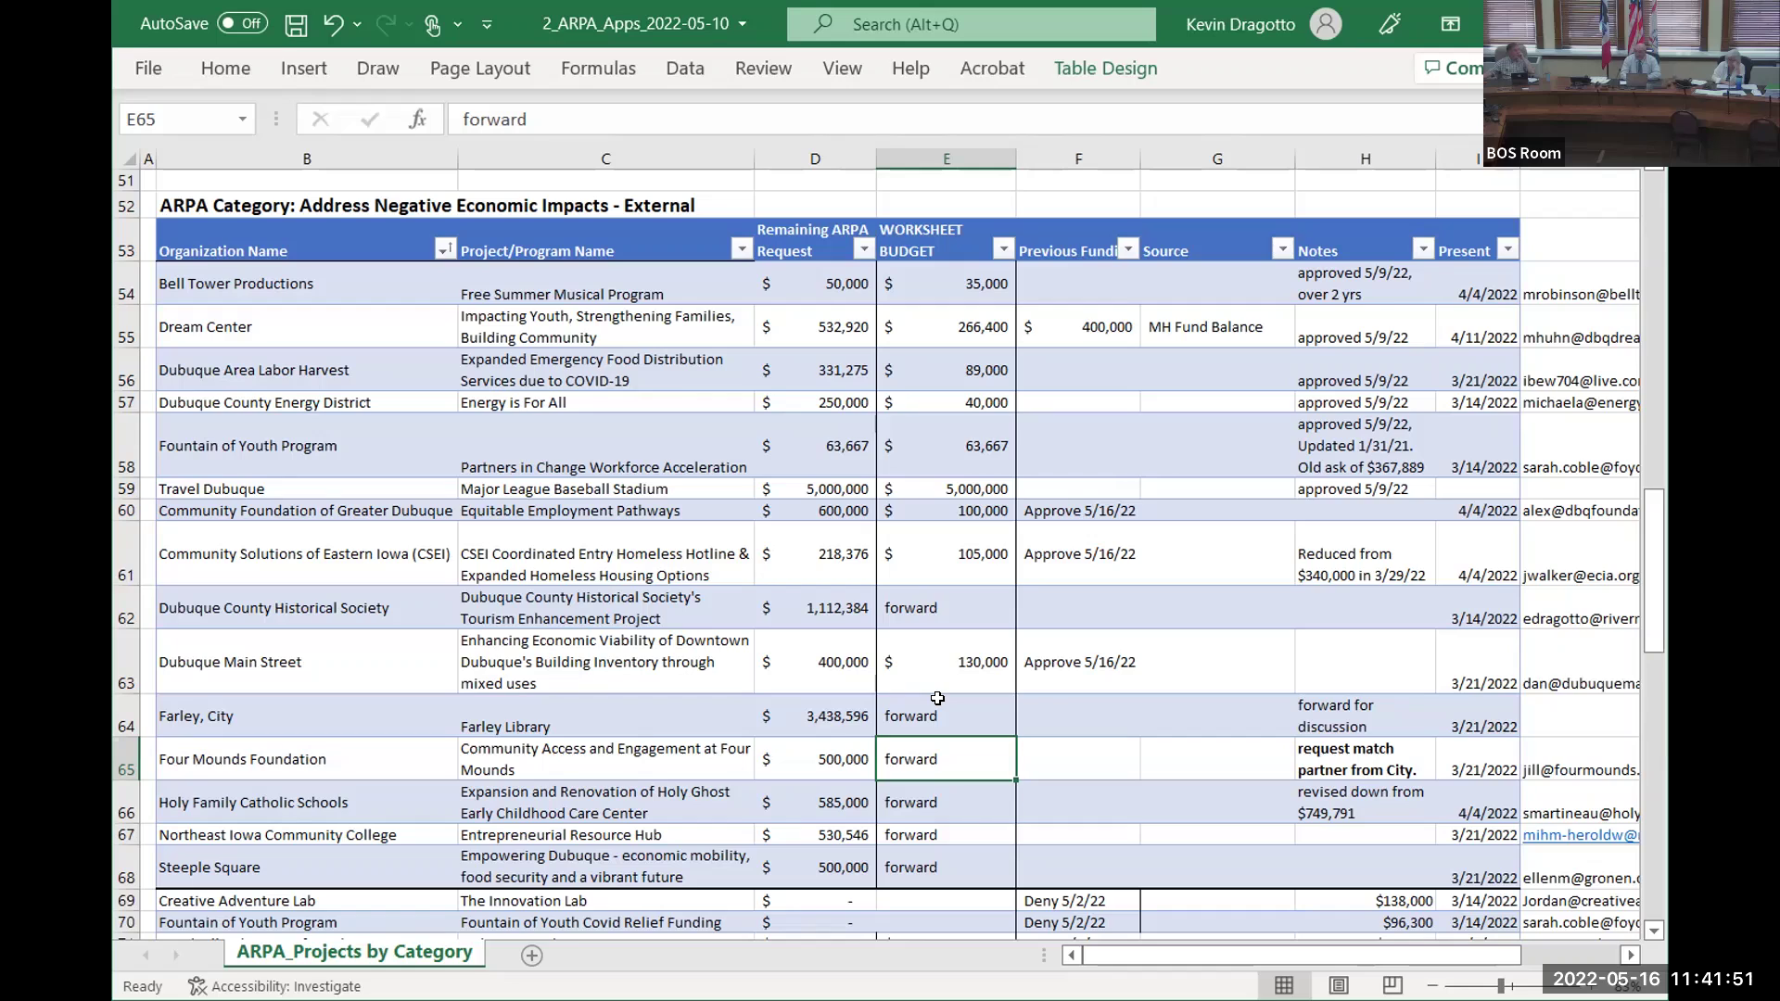
key(Down)
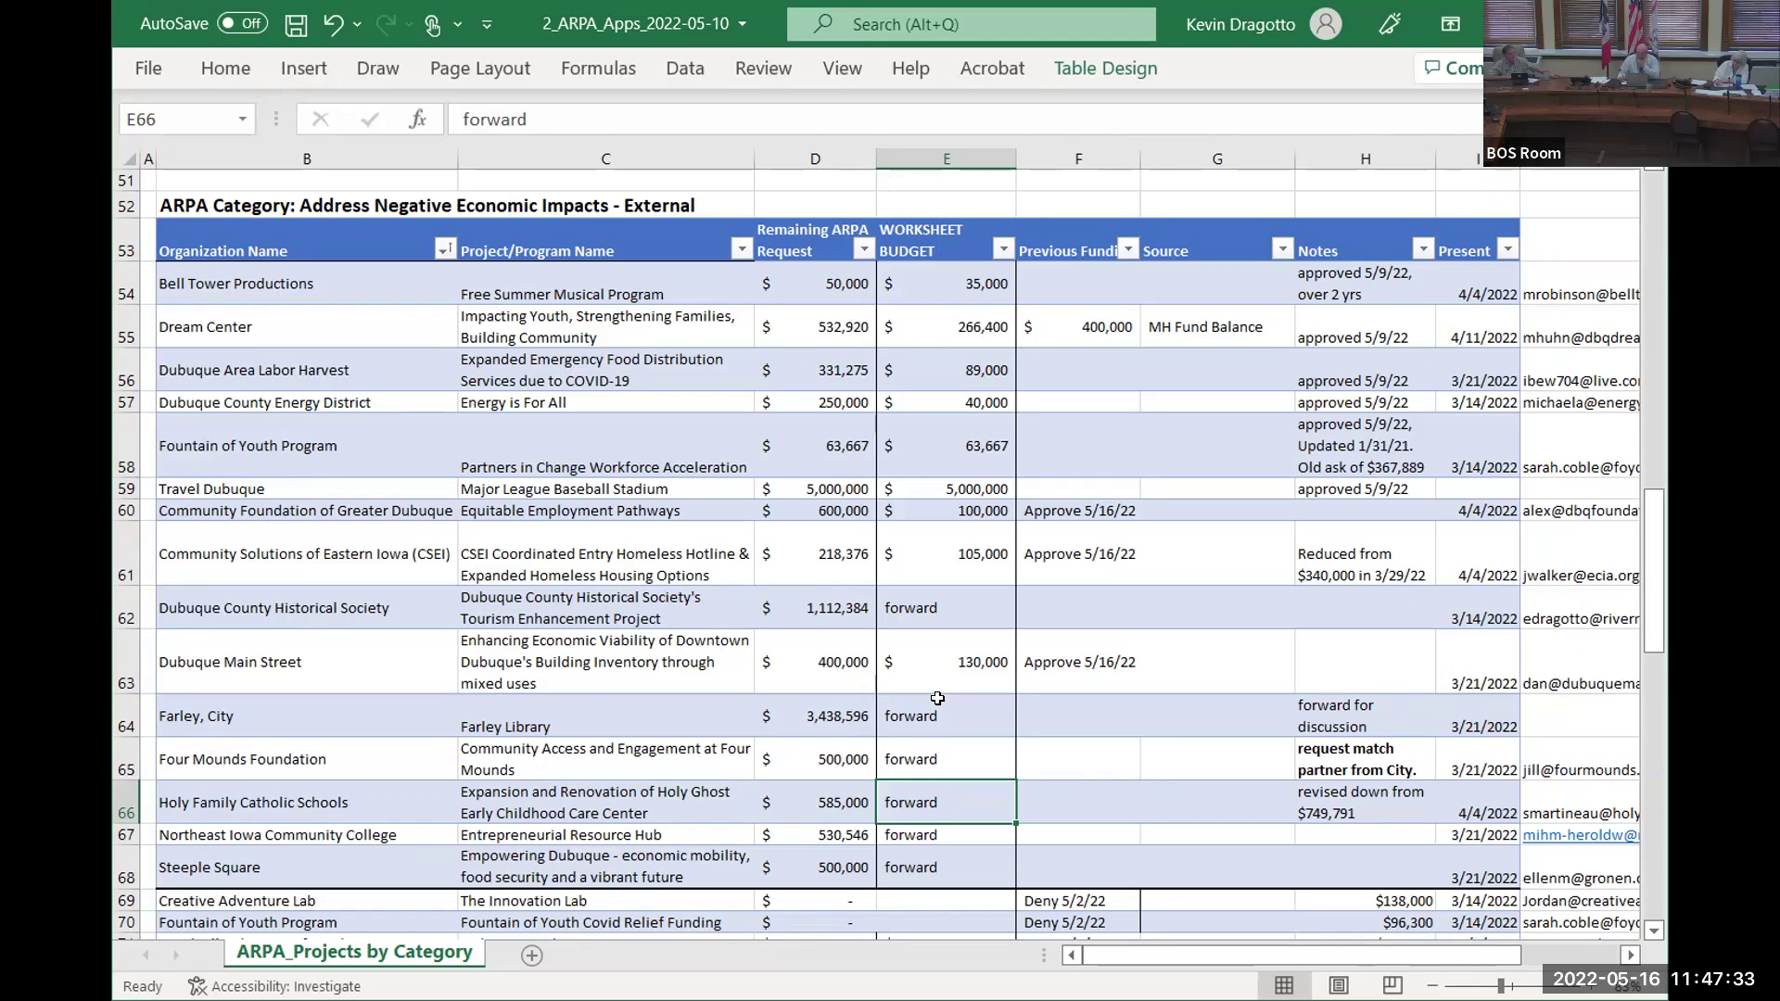
text(400)
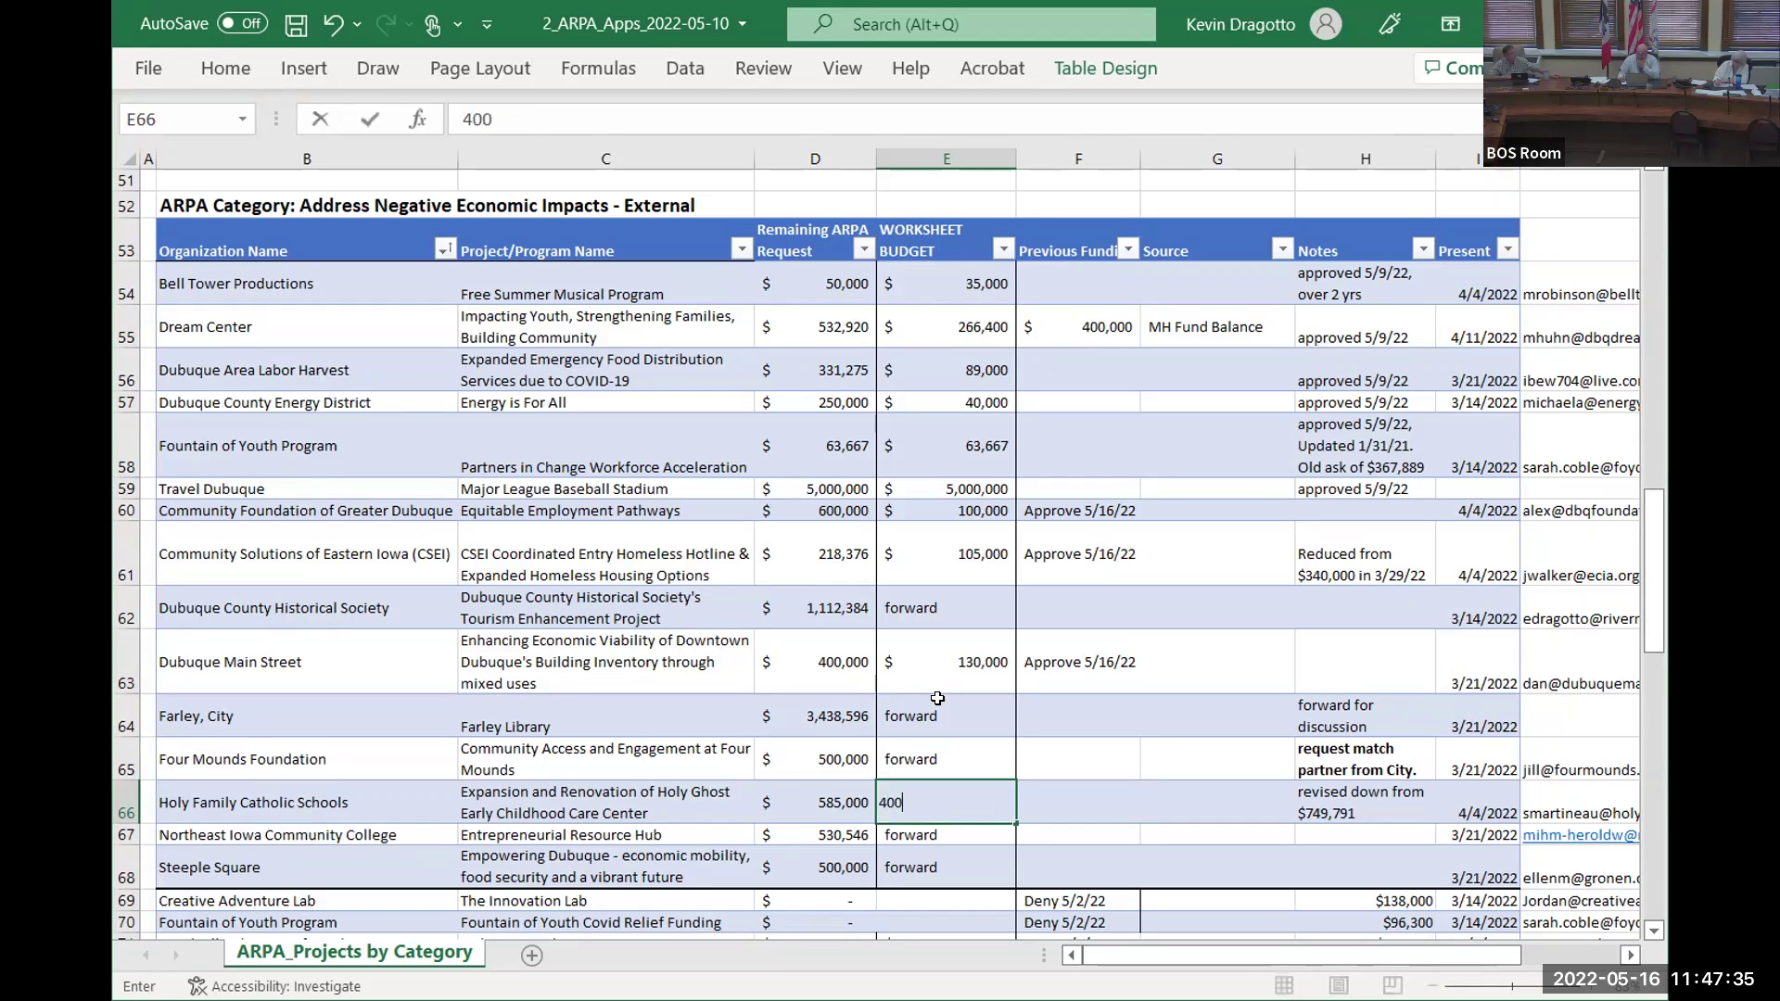
text(000)
key(Tab)
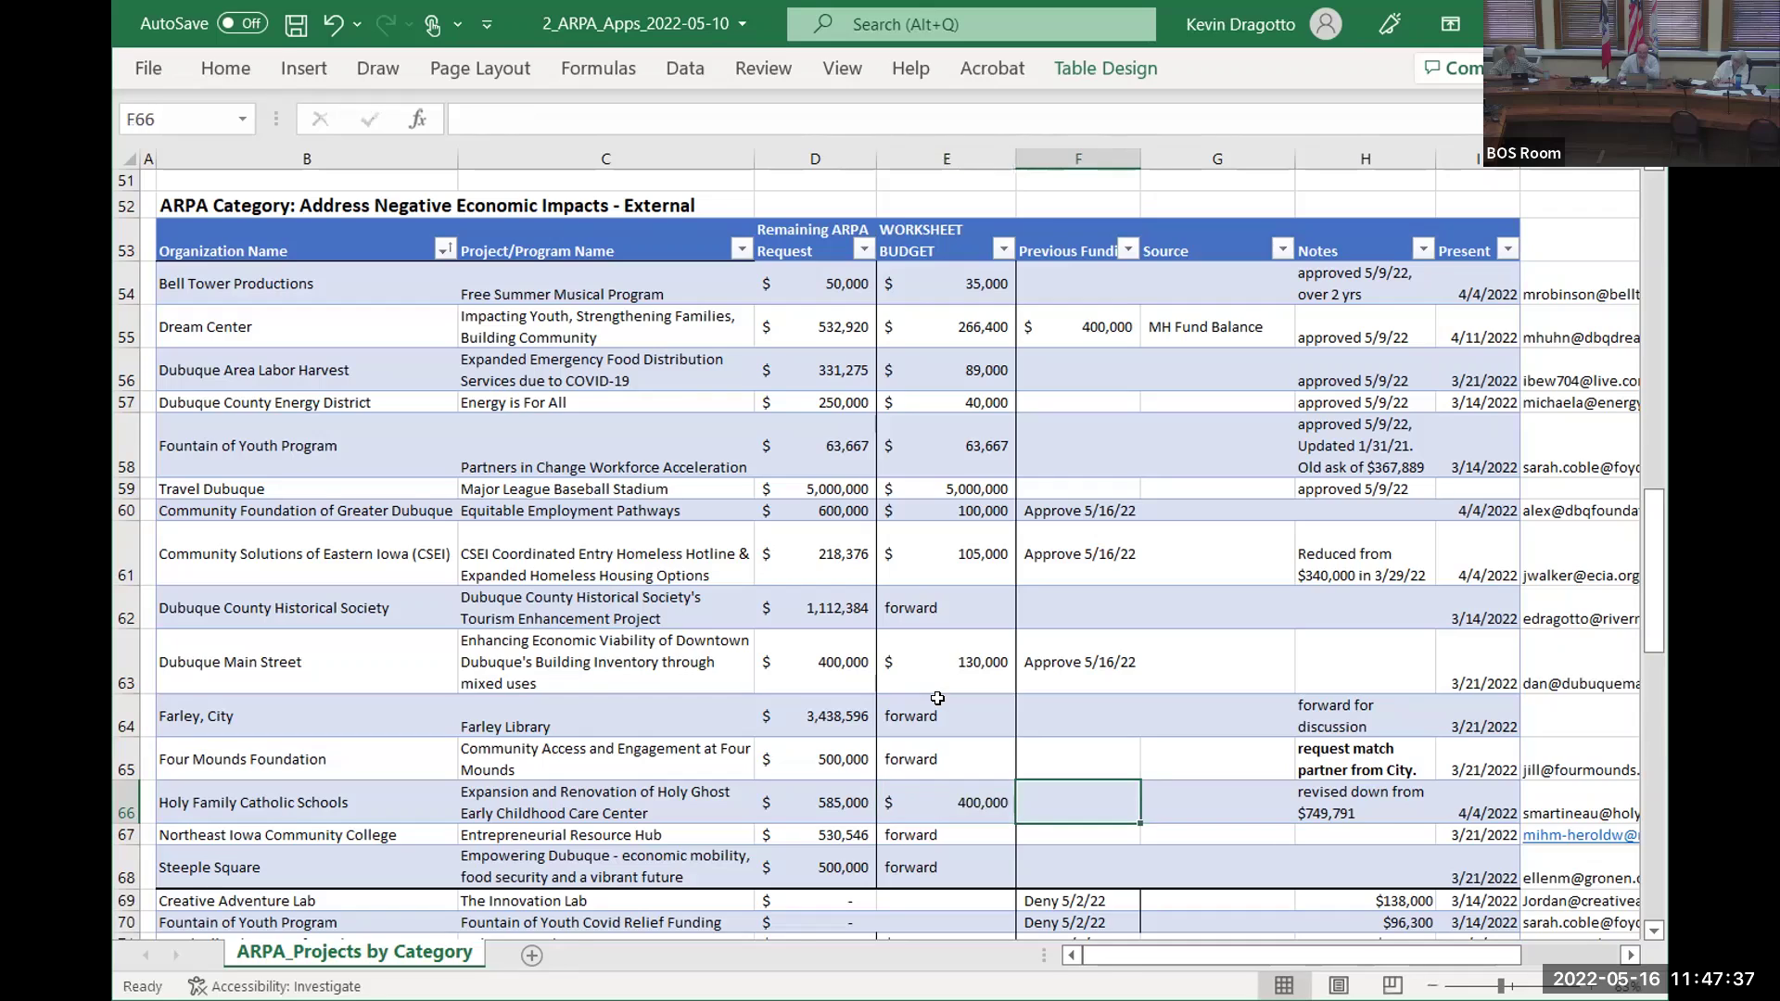
text(Approve 5/16/22)
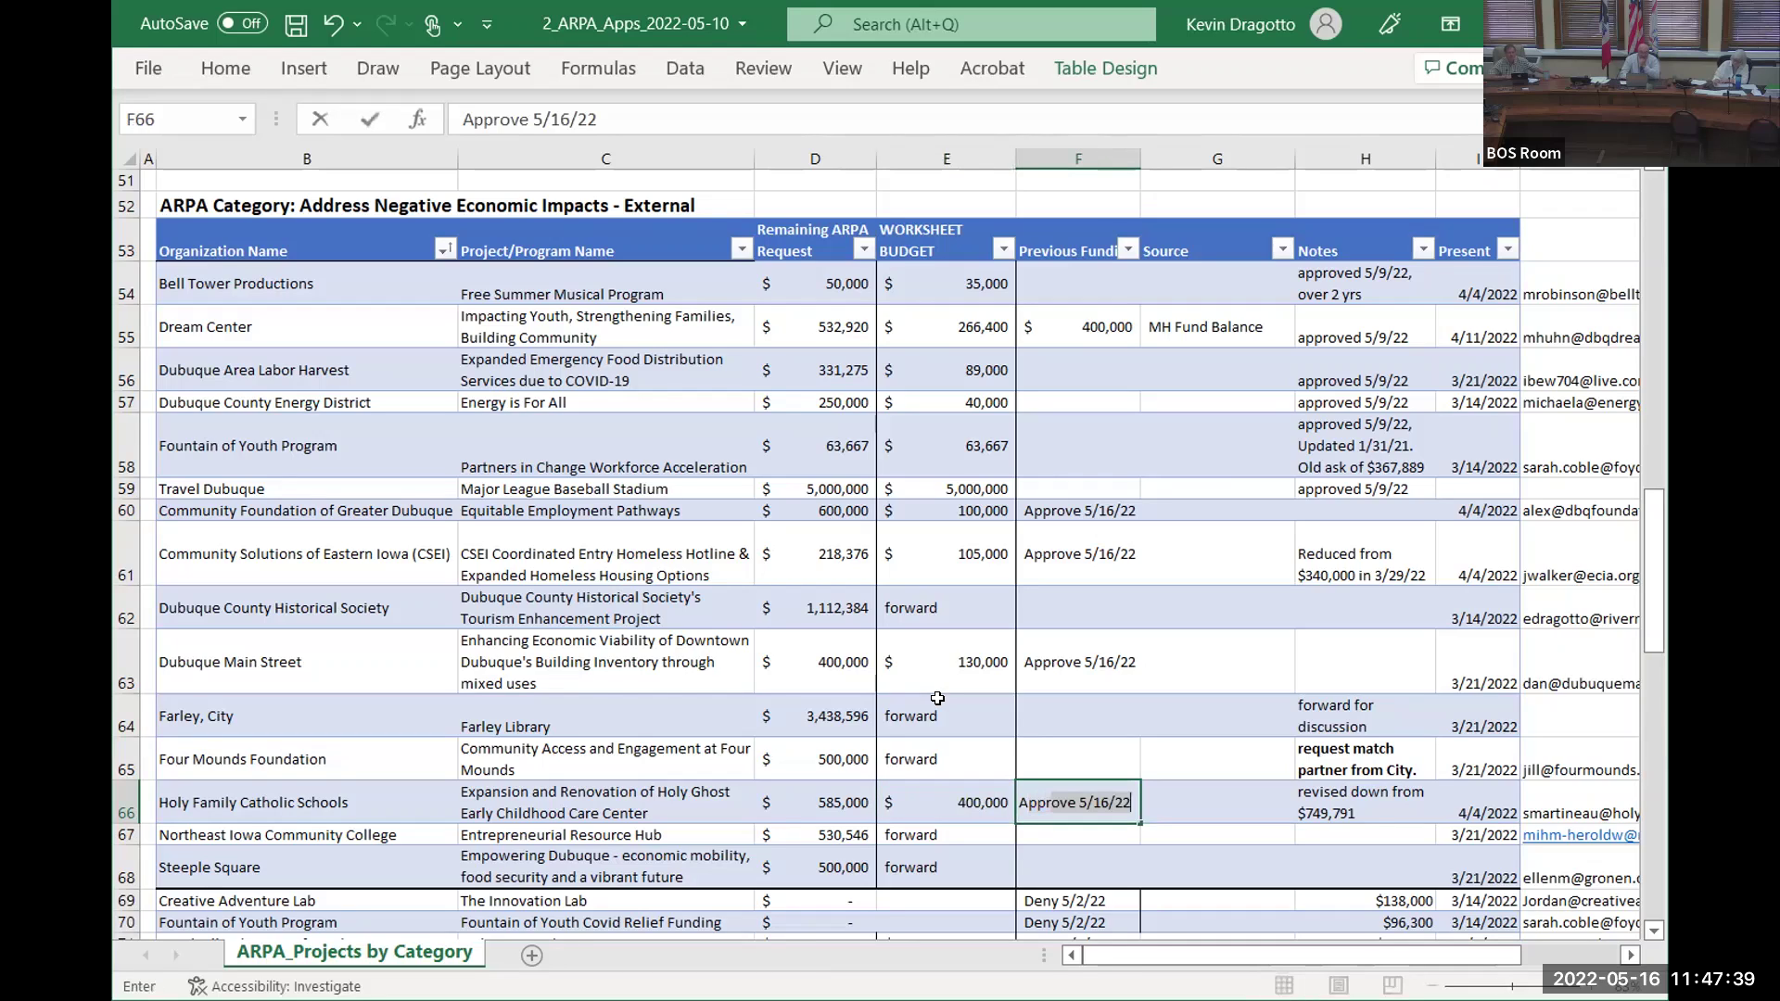
key(Return)
Step: Record a 400,000 worksheet budget and "Approve 5/16/22" for Northeast Iowa Community College's Entrepreneurial Resource Hub, and save the workbook
key(Left)
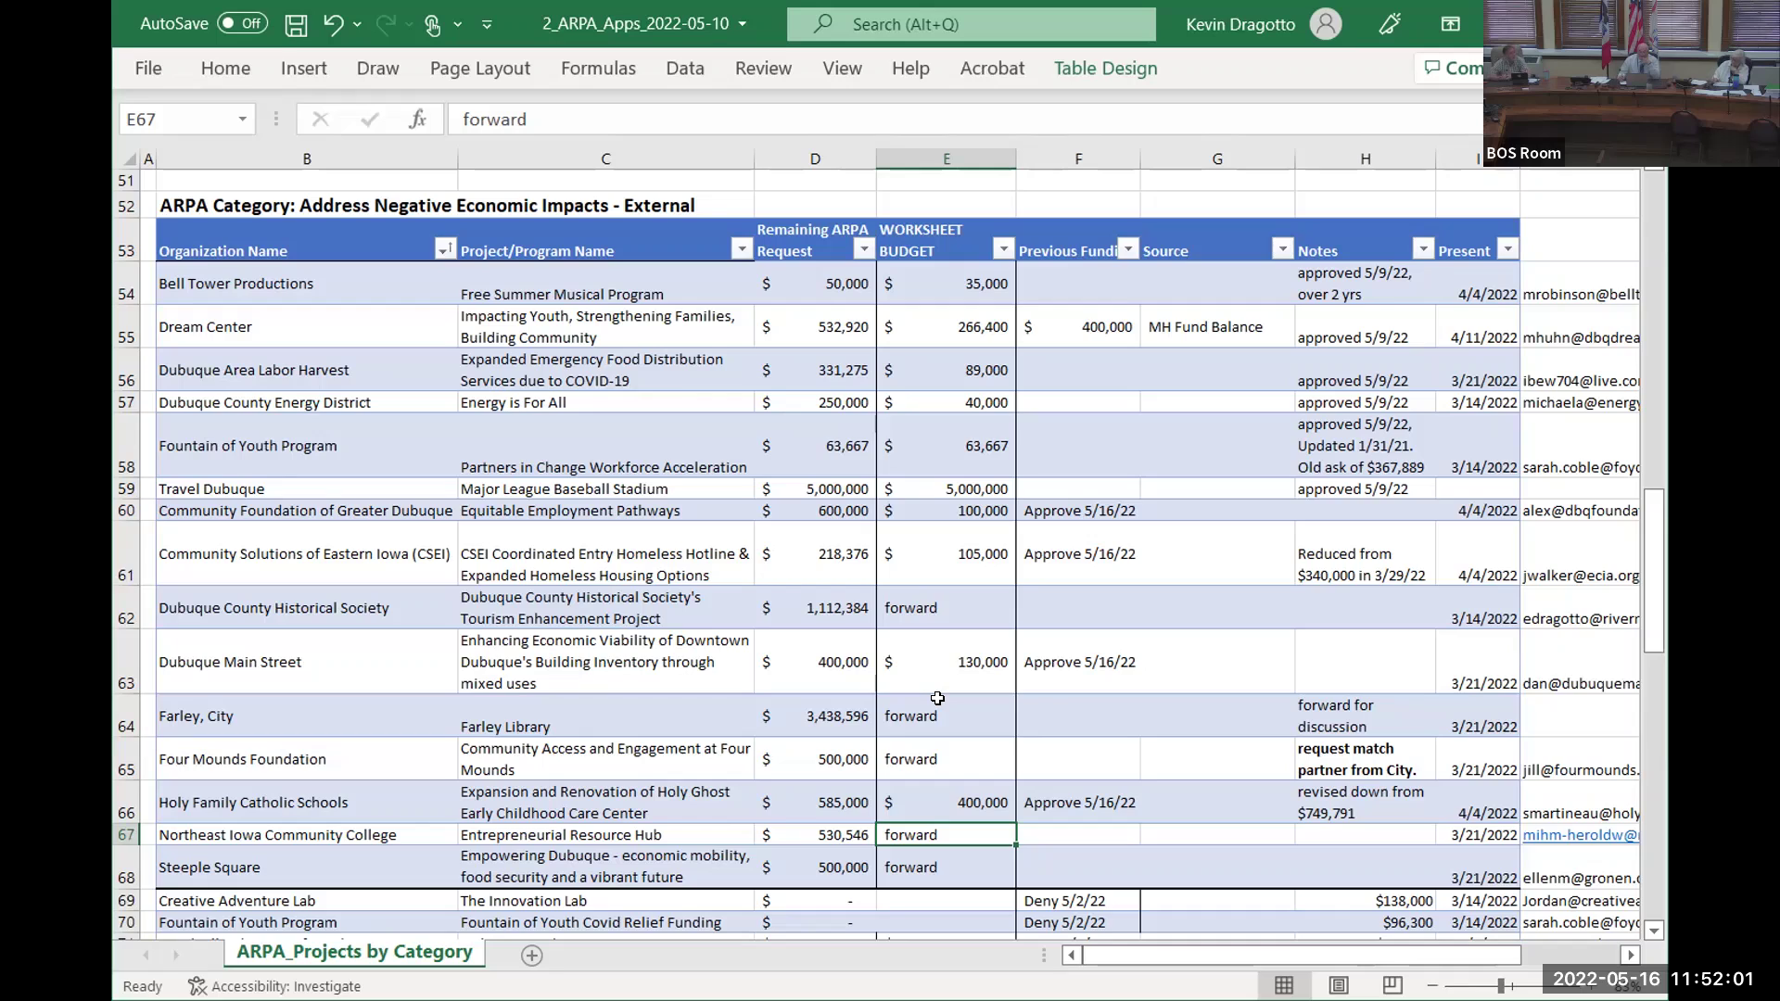
text(400,00)
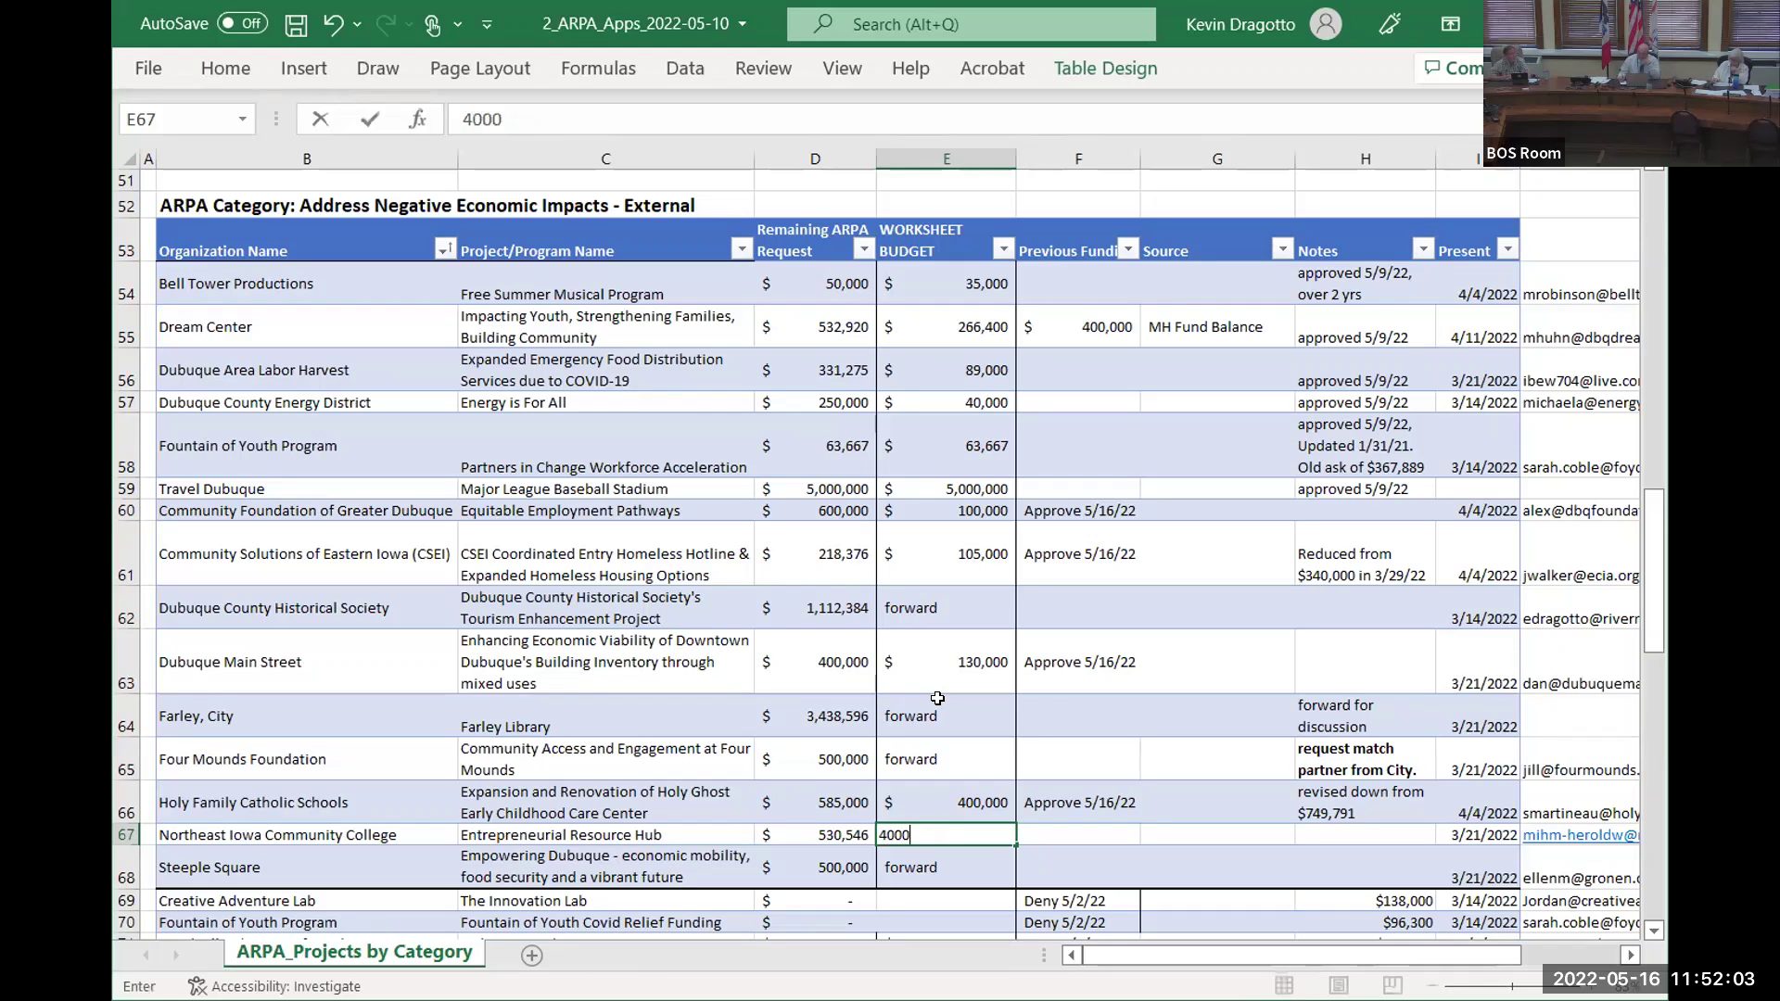
text(00)
key(Tab)
text(app)
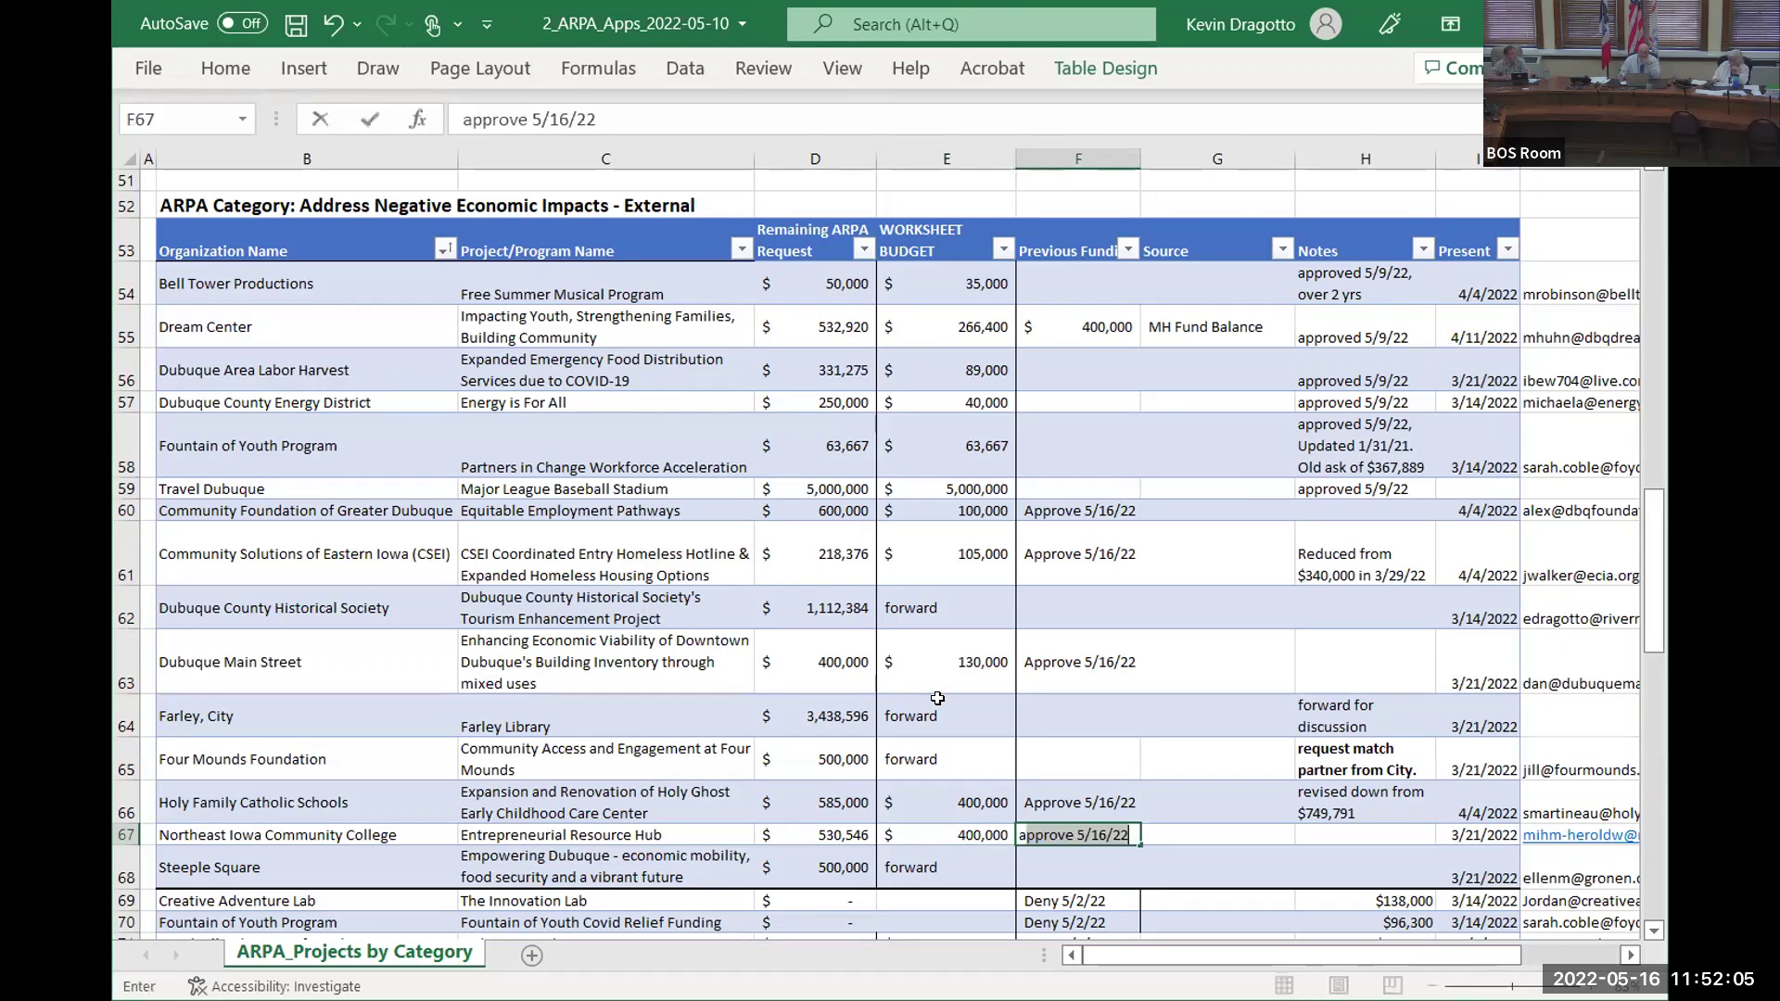
key(Return)
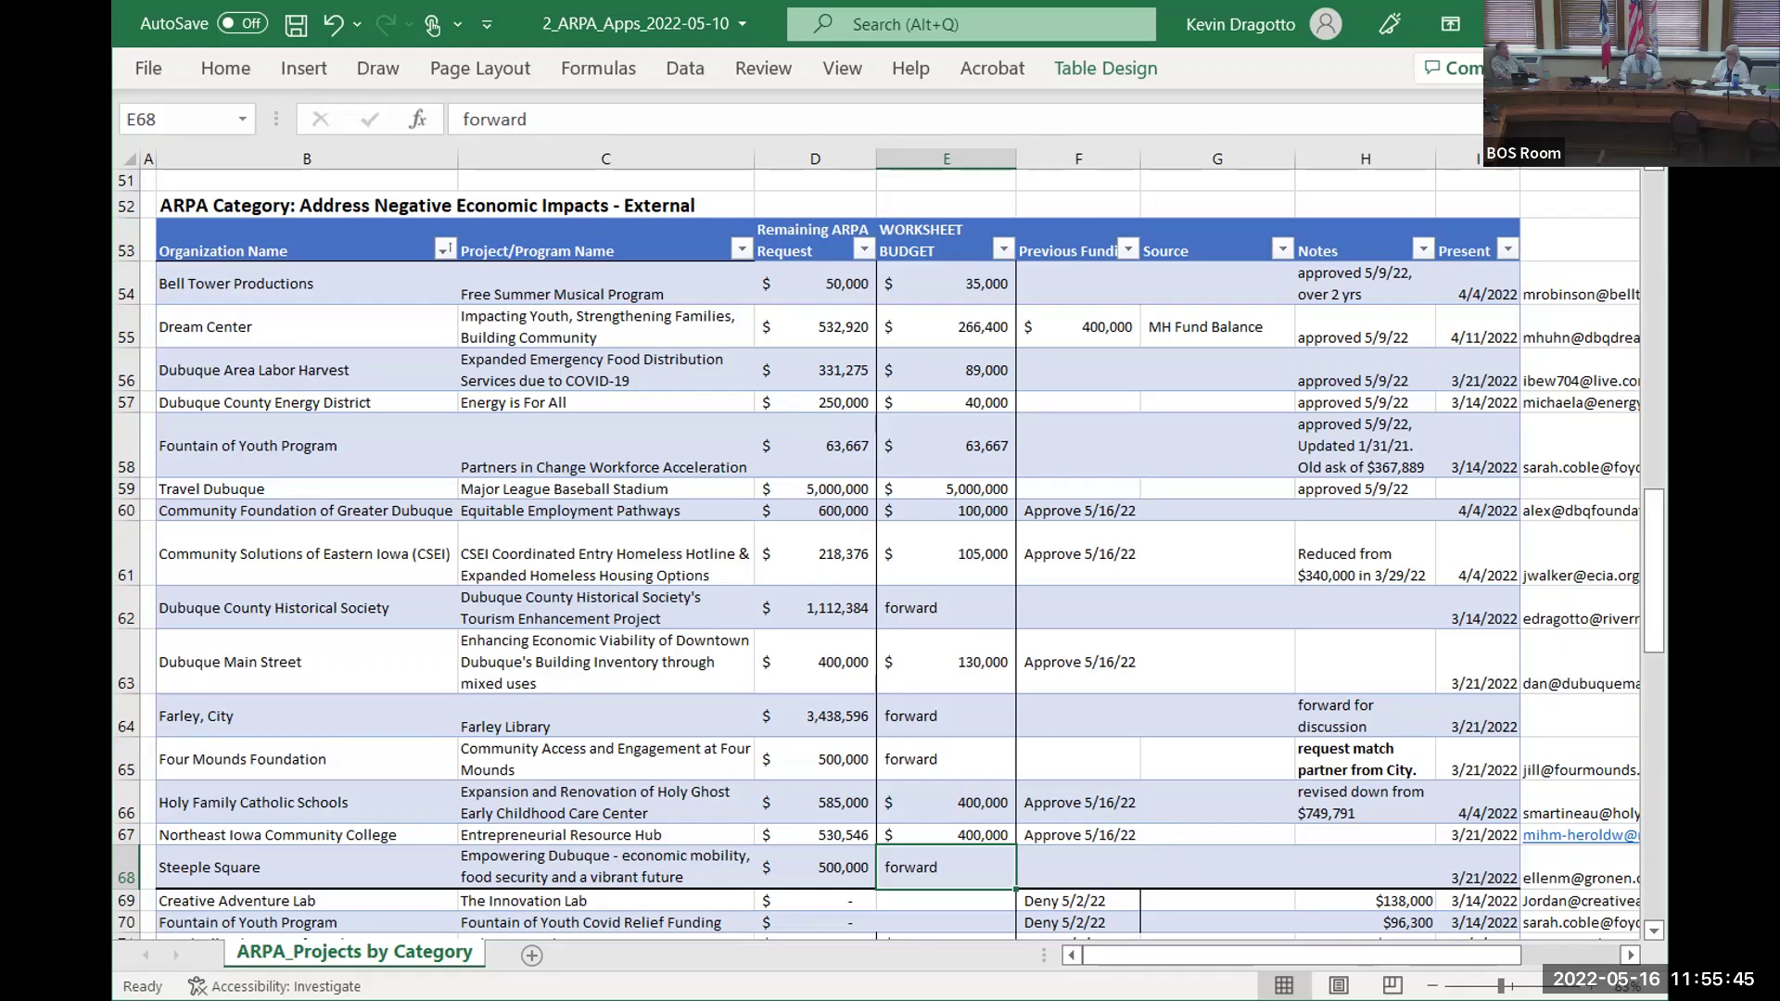
click(296, 28)
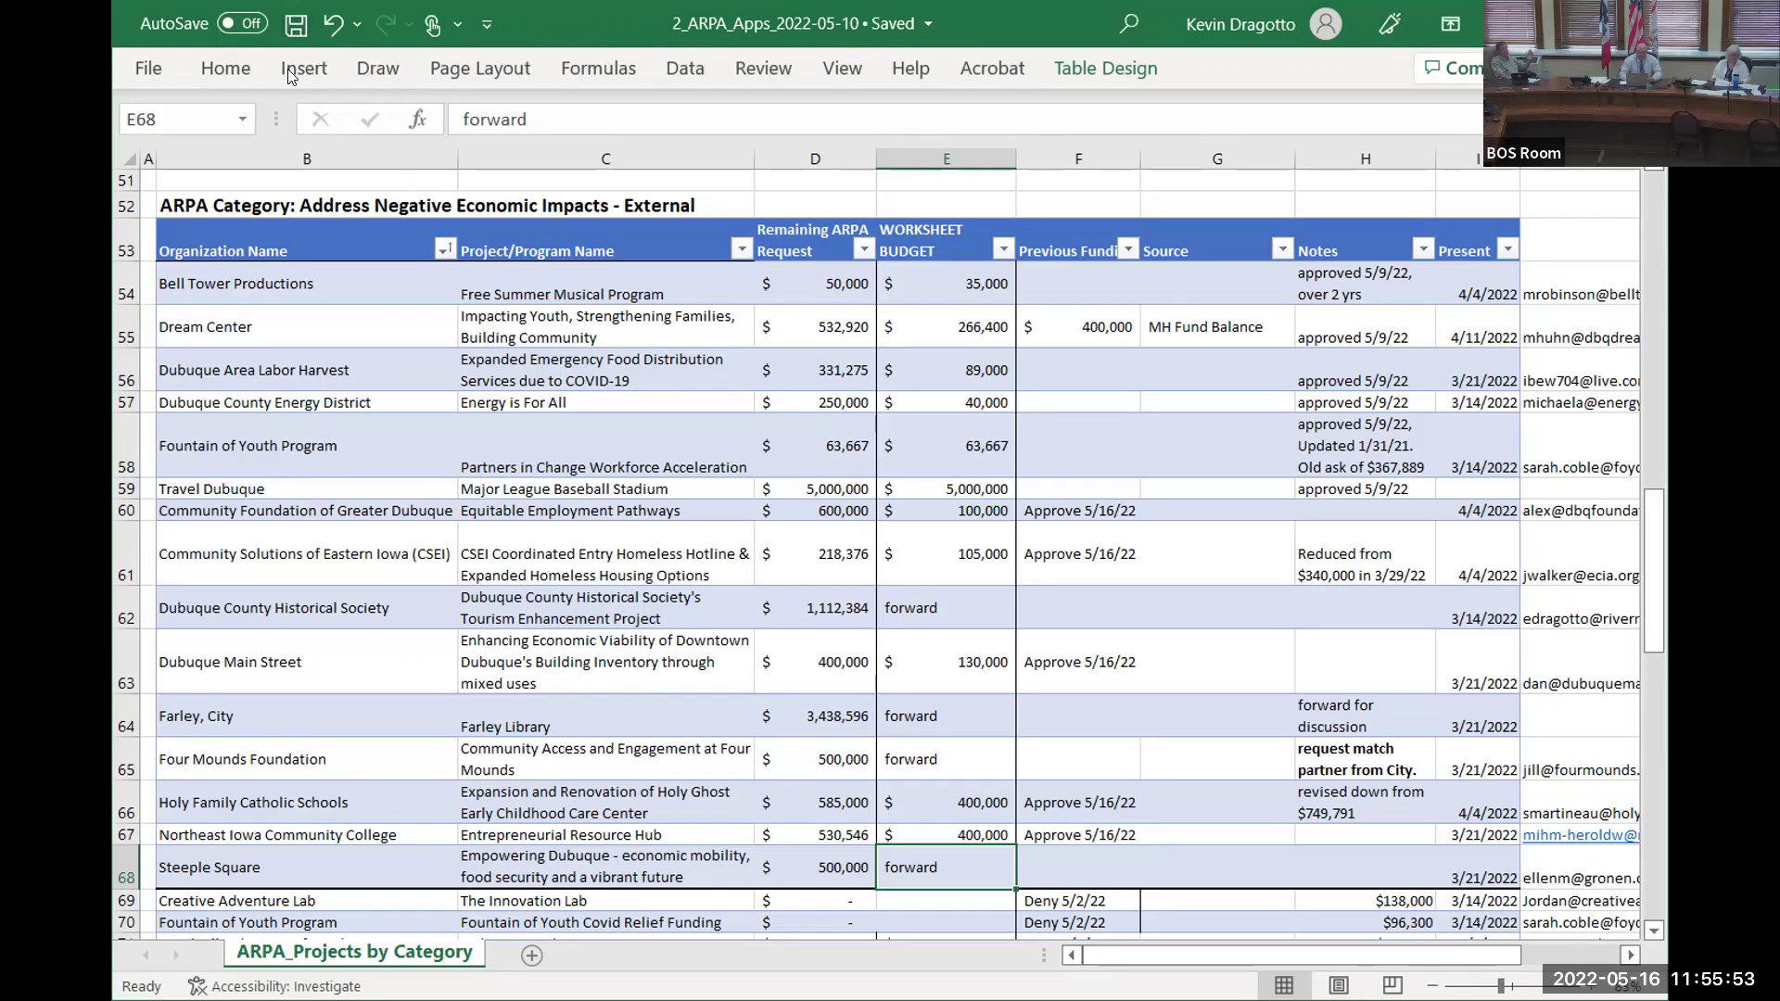